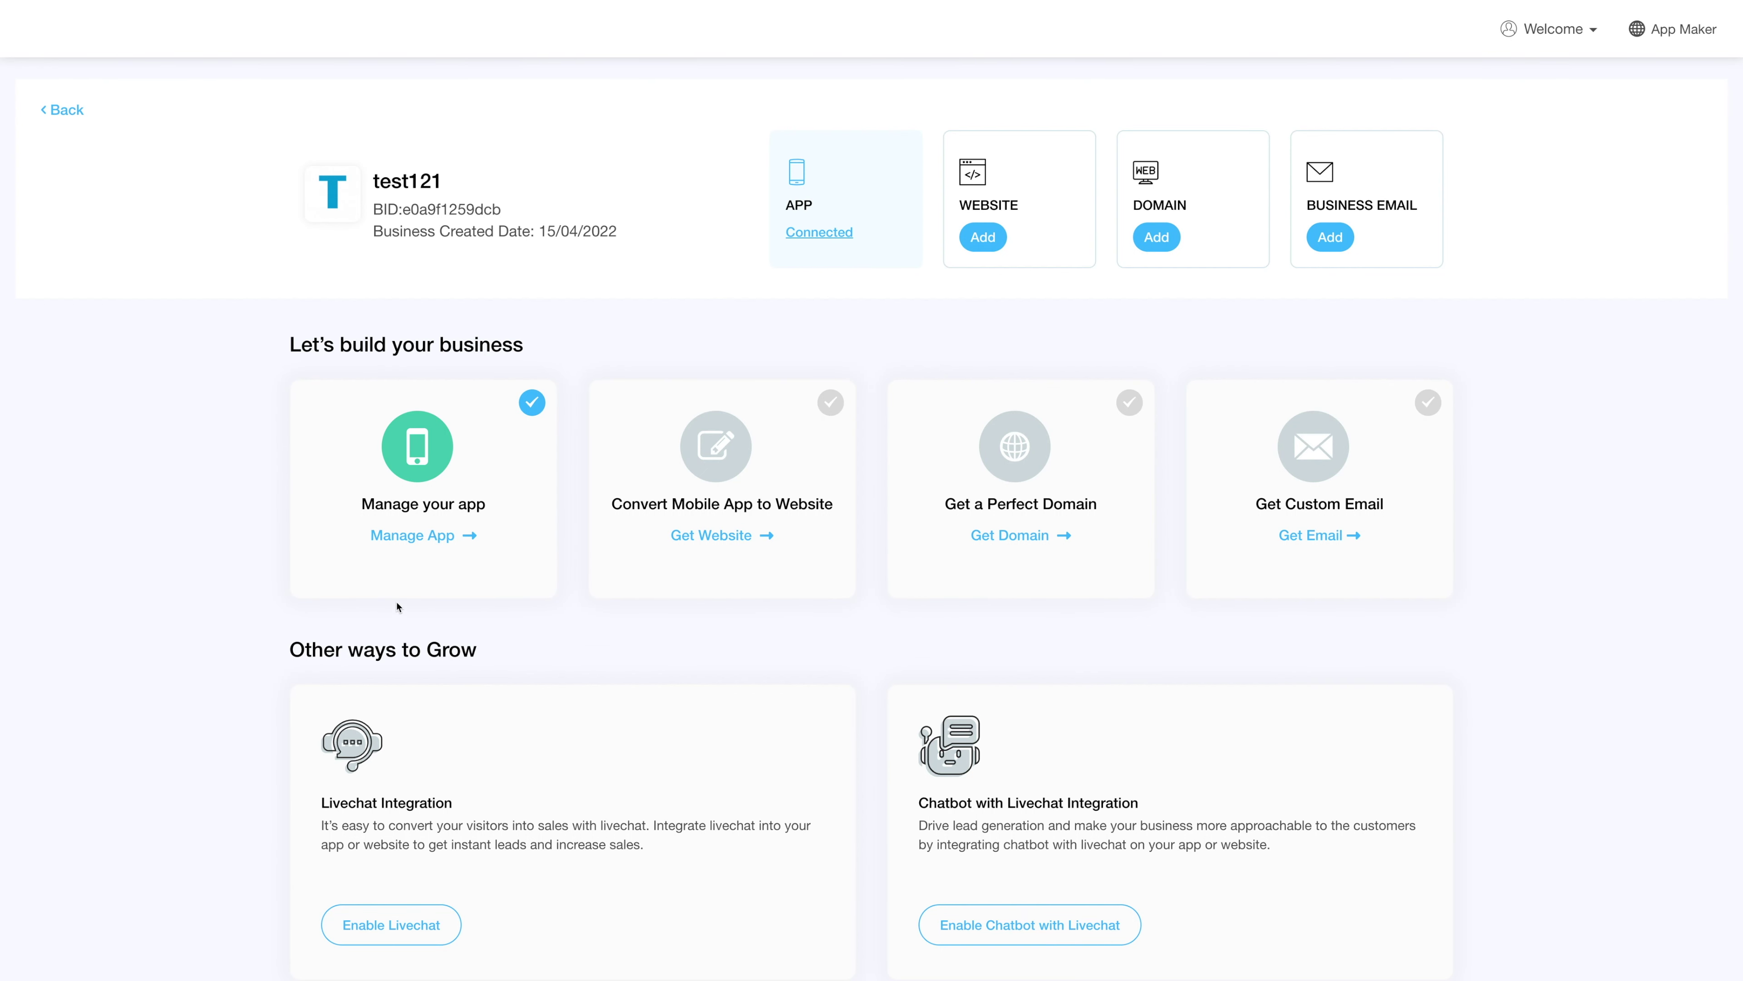
# Step: Open the test121 app's feature editor from the business dashboard
pyautogui.click(406, 539)
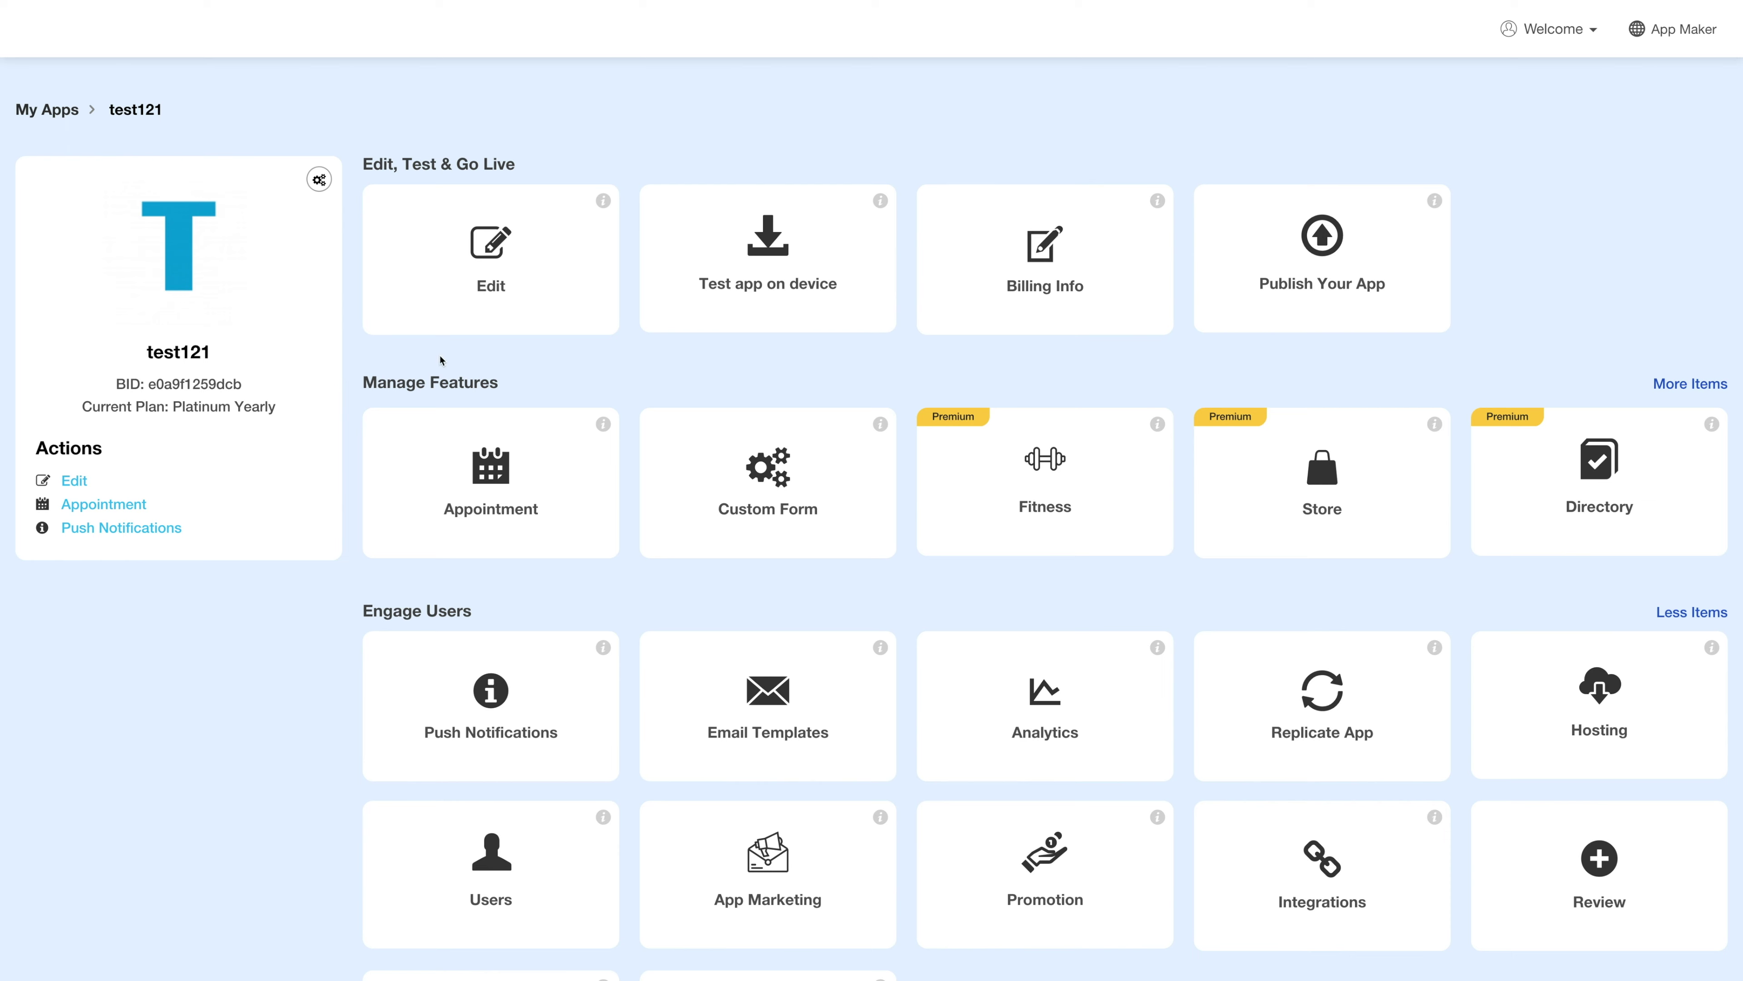
pyautogui.click(491, 251)
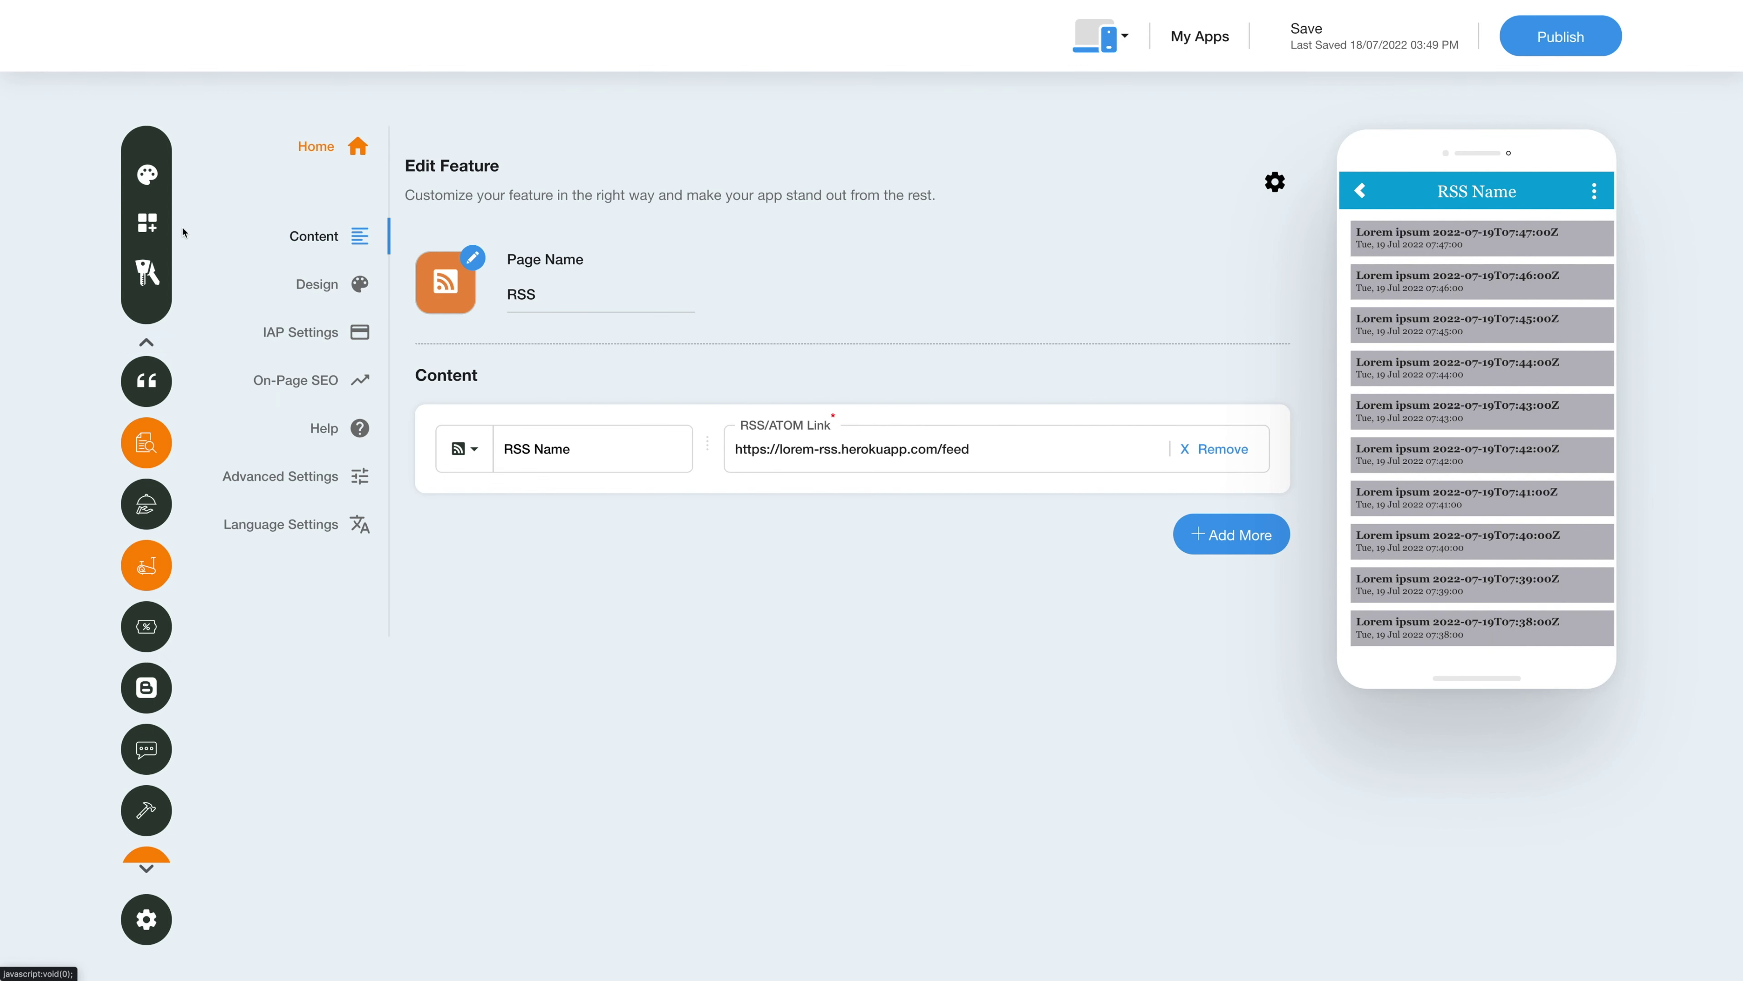
# Step: Search all feature categories for 'video' and add the Video feature to test121
pyautogui.click(156, 224)
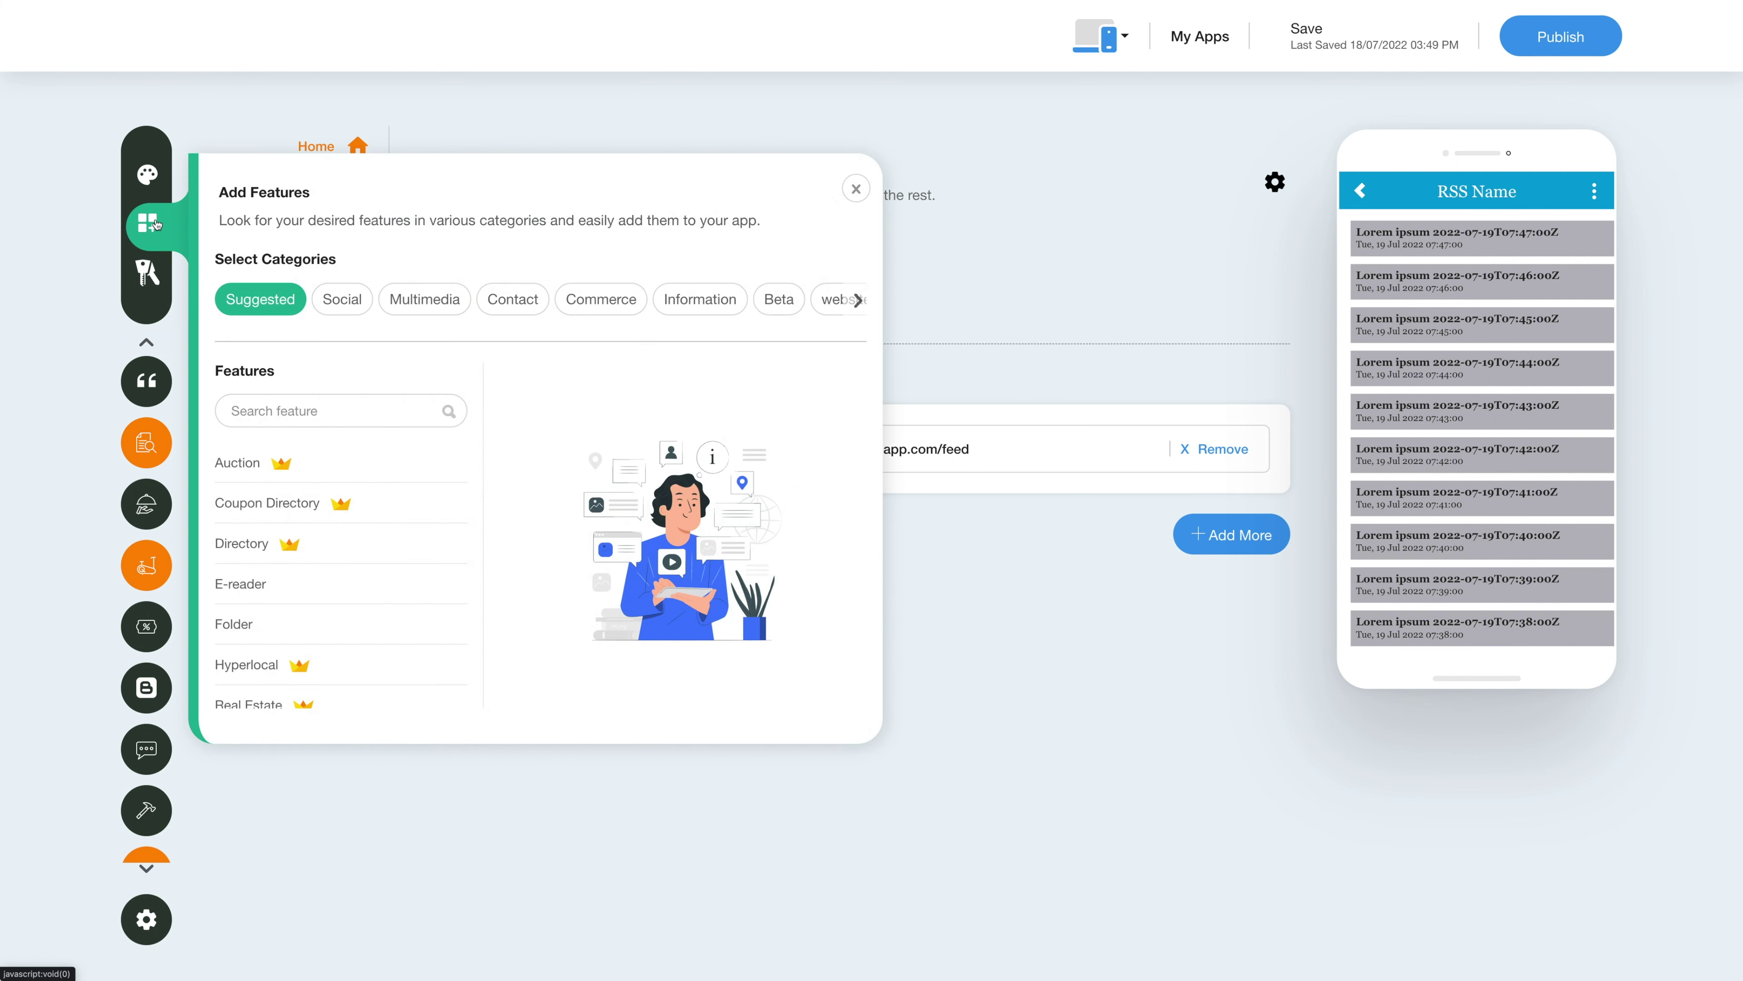
pyautogui.click(856, 300)
pyautogui.click(802, 303)
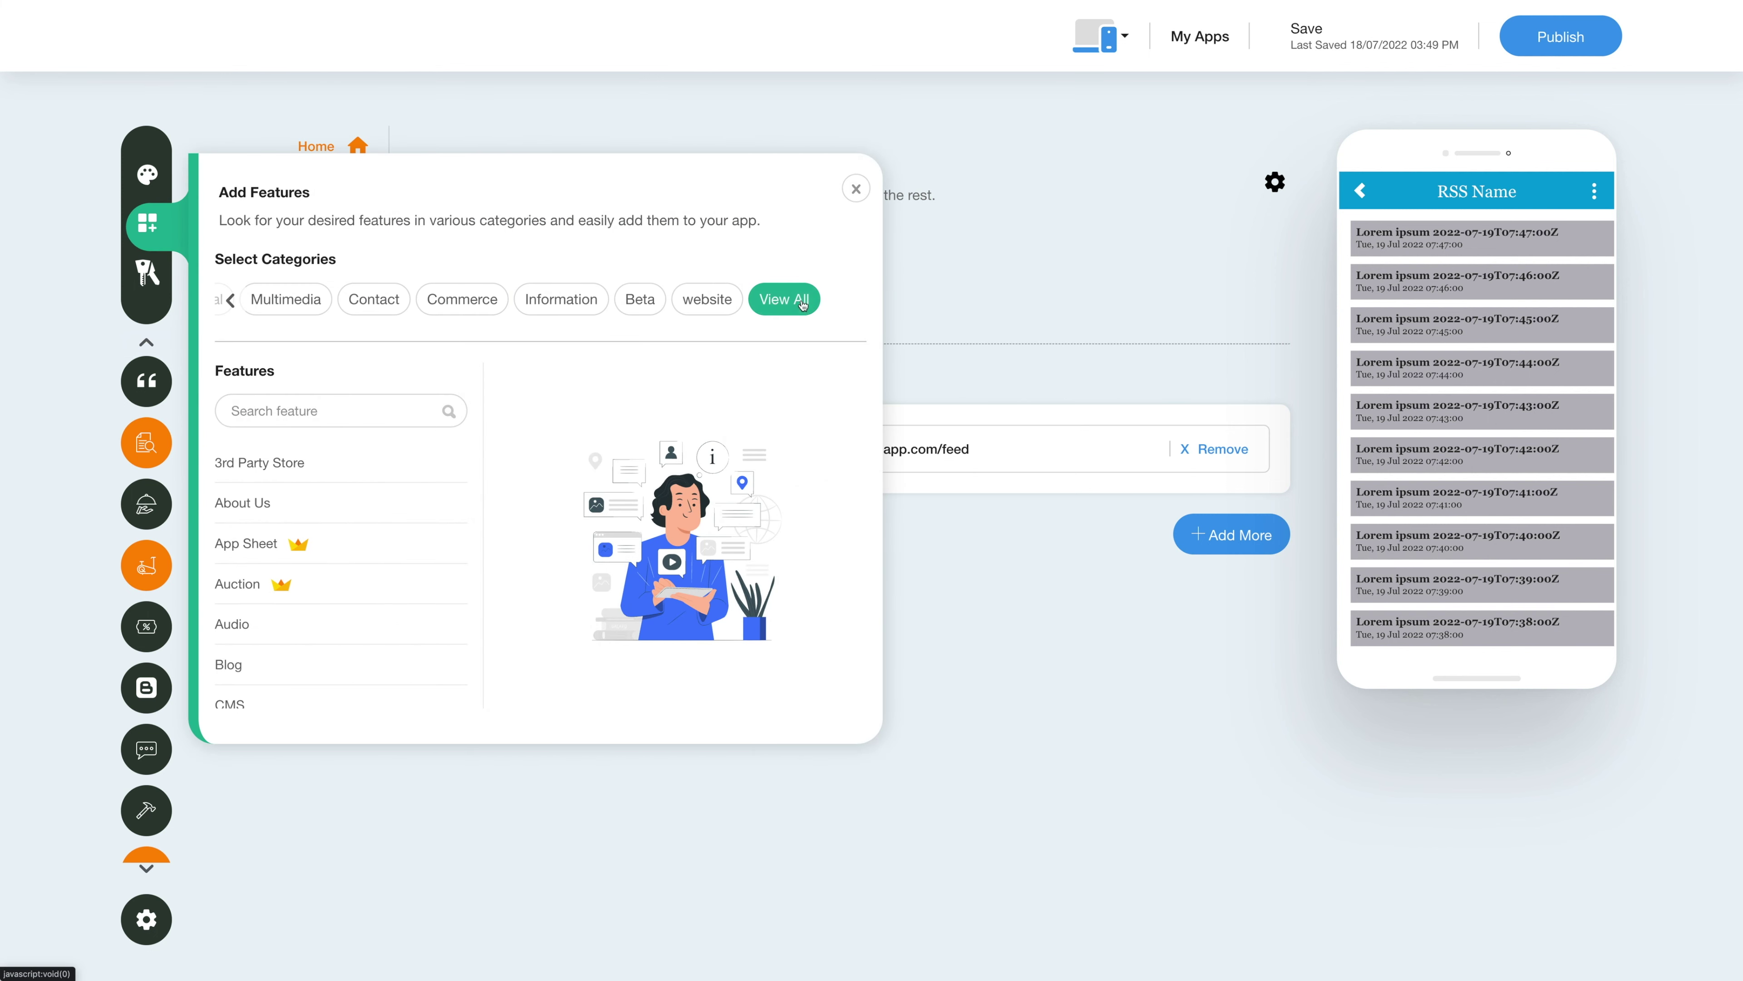
pyautogui.click(323, 411)
pyautogui.write('video')
pyautogui.click(232, 542)
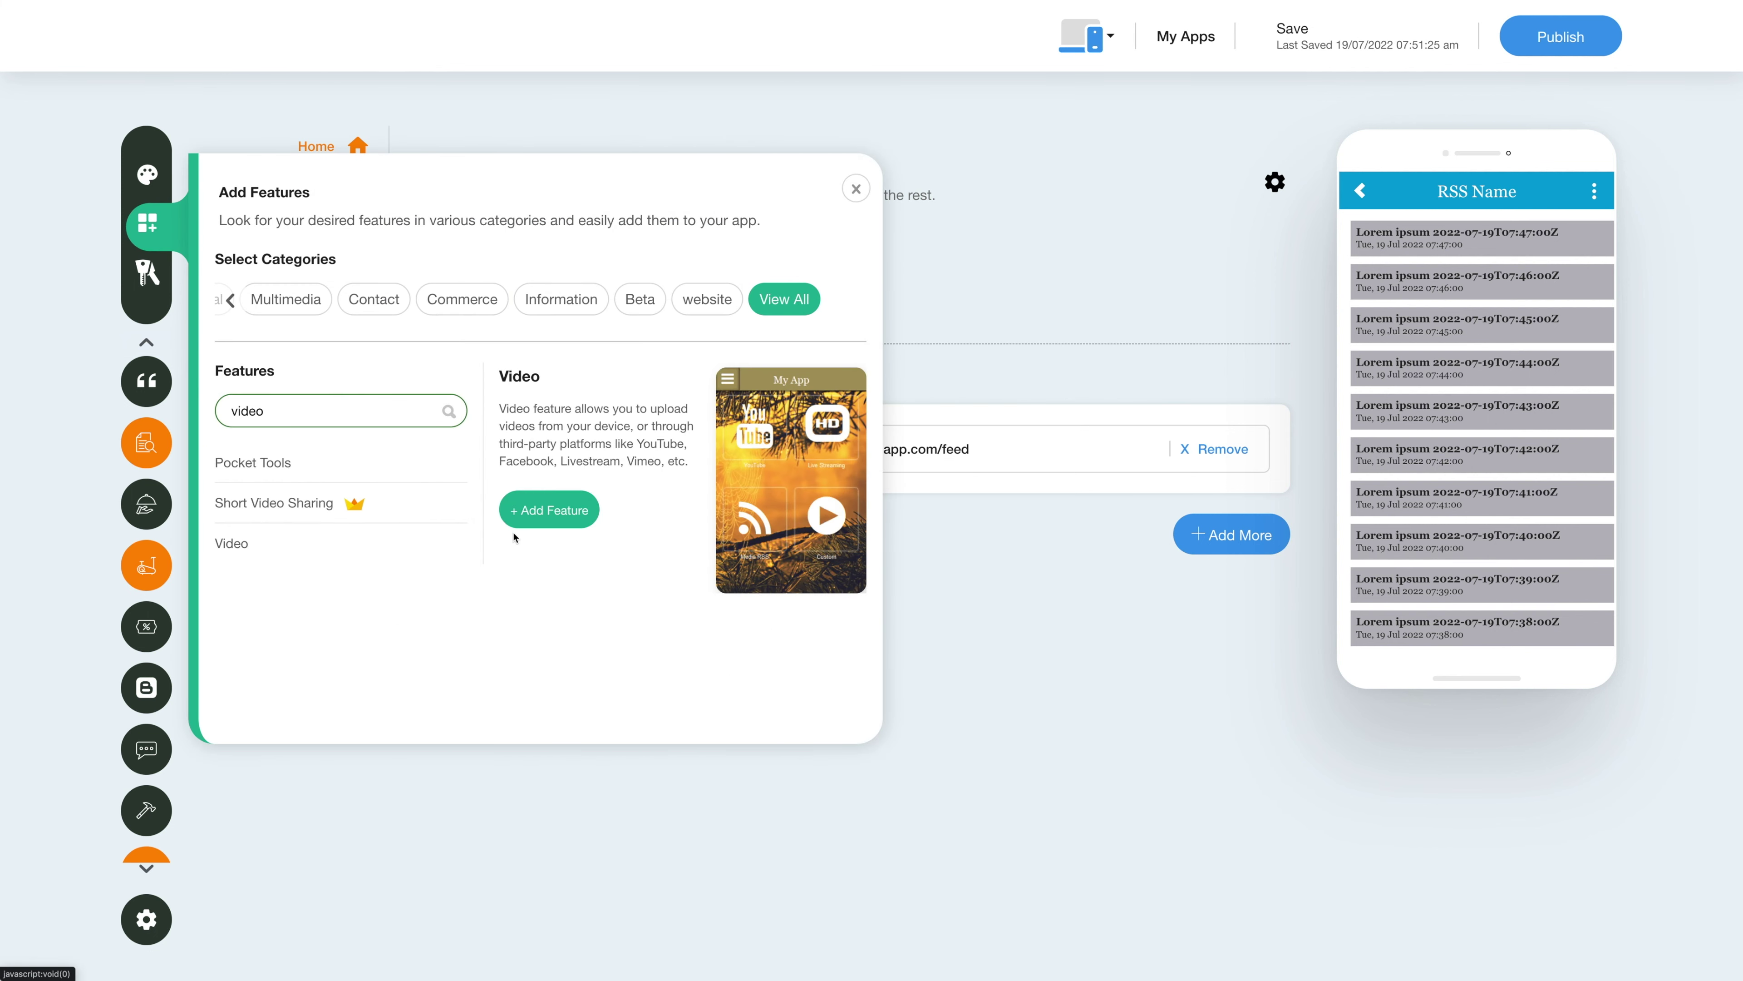
pyautogui.click(553, 524)
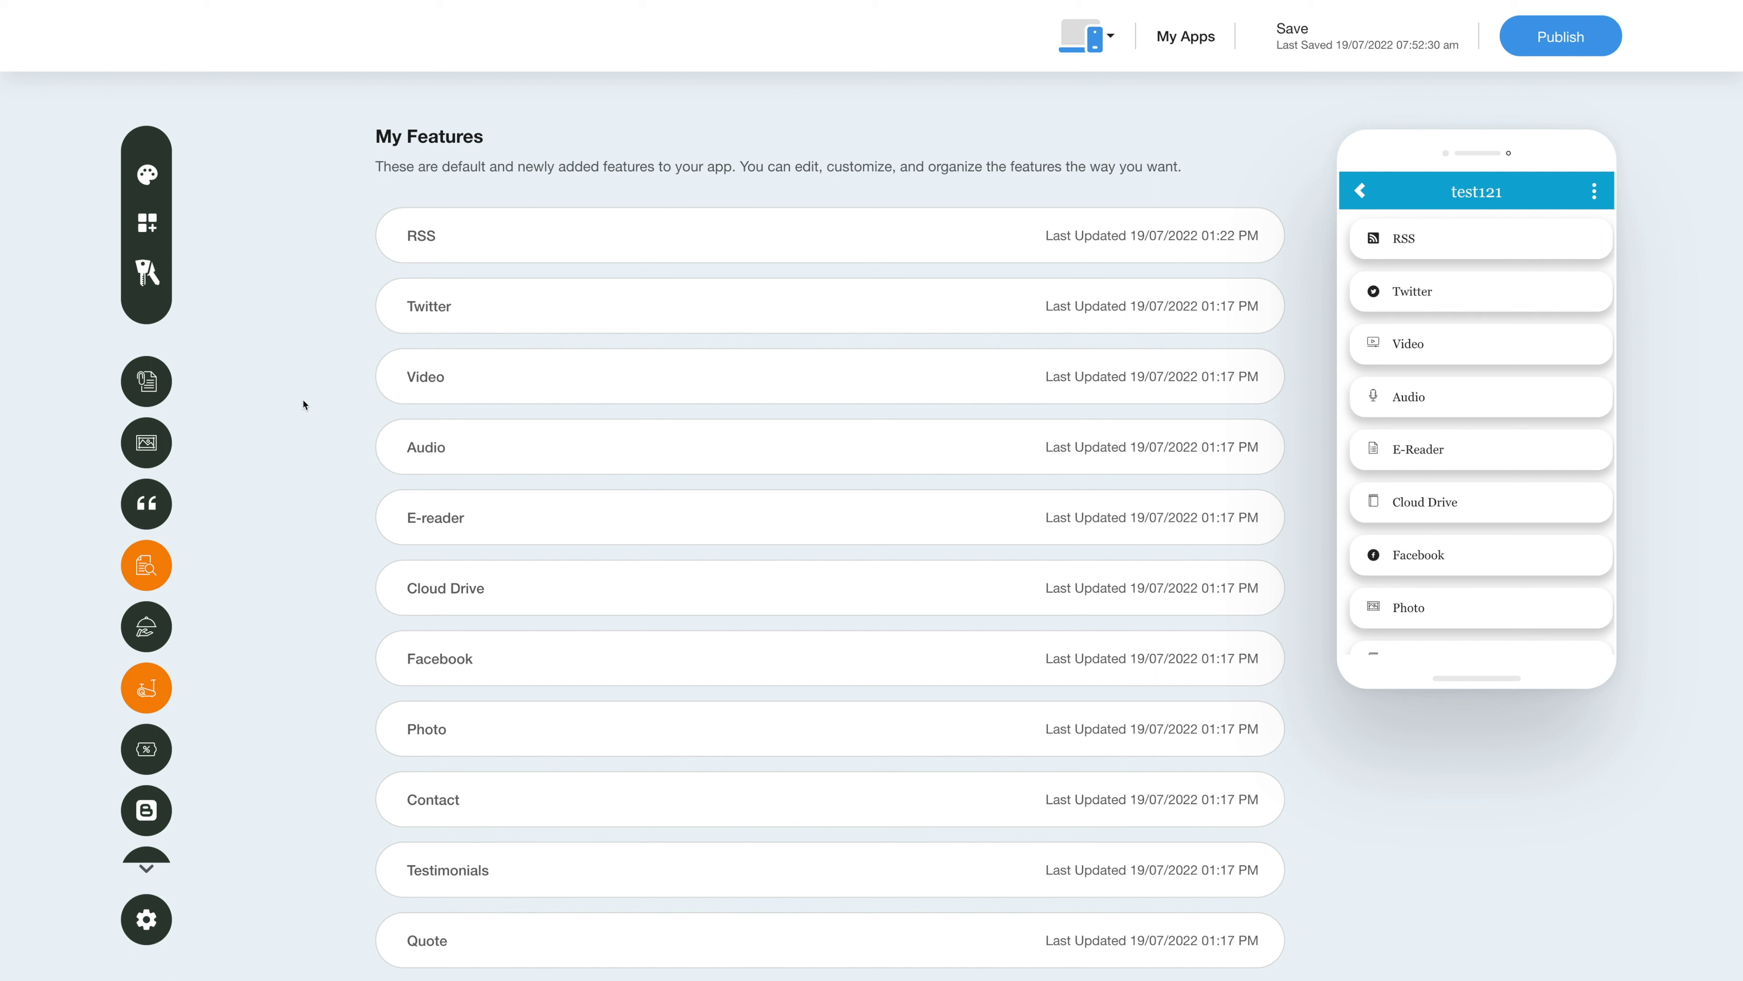
# Step: Open the Video feature for editing, closing its reorder menu without moving it
pyautogui.moveTo(846, 384)
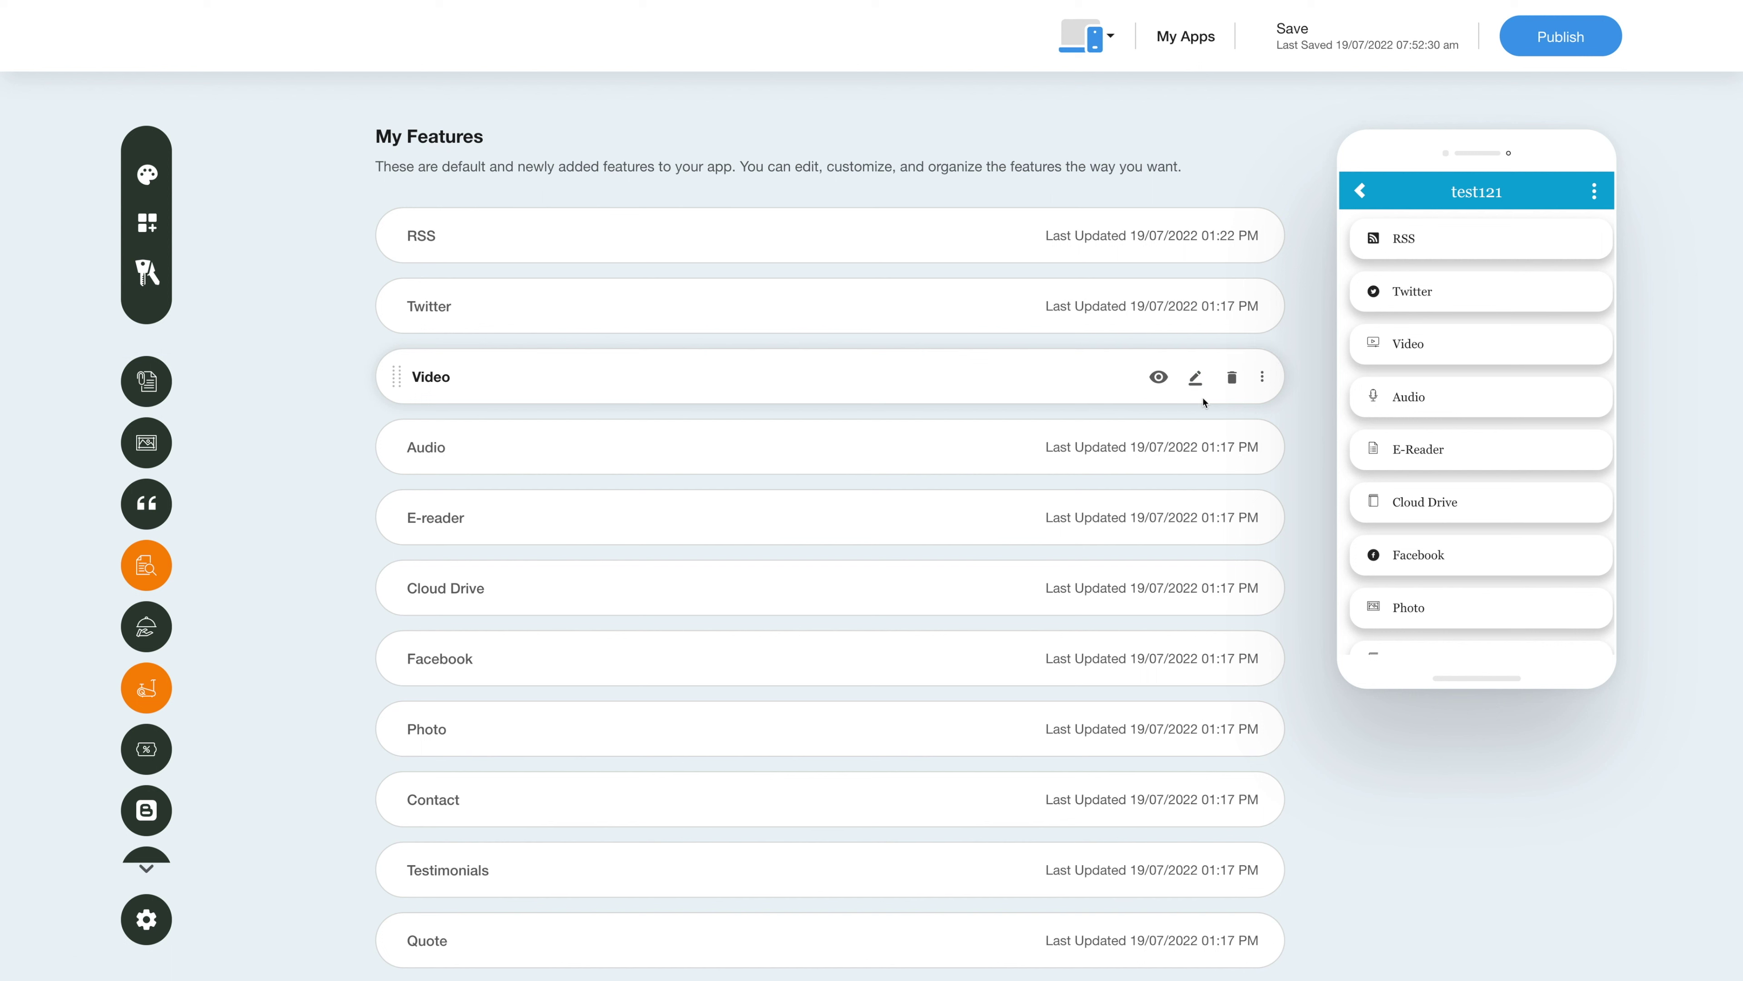
pyautogui.click(1262, 378)
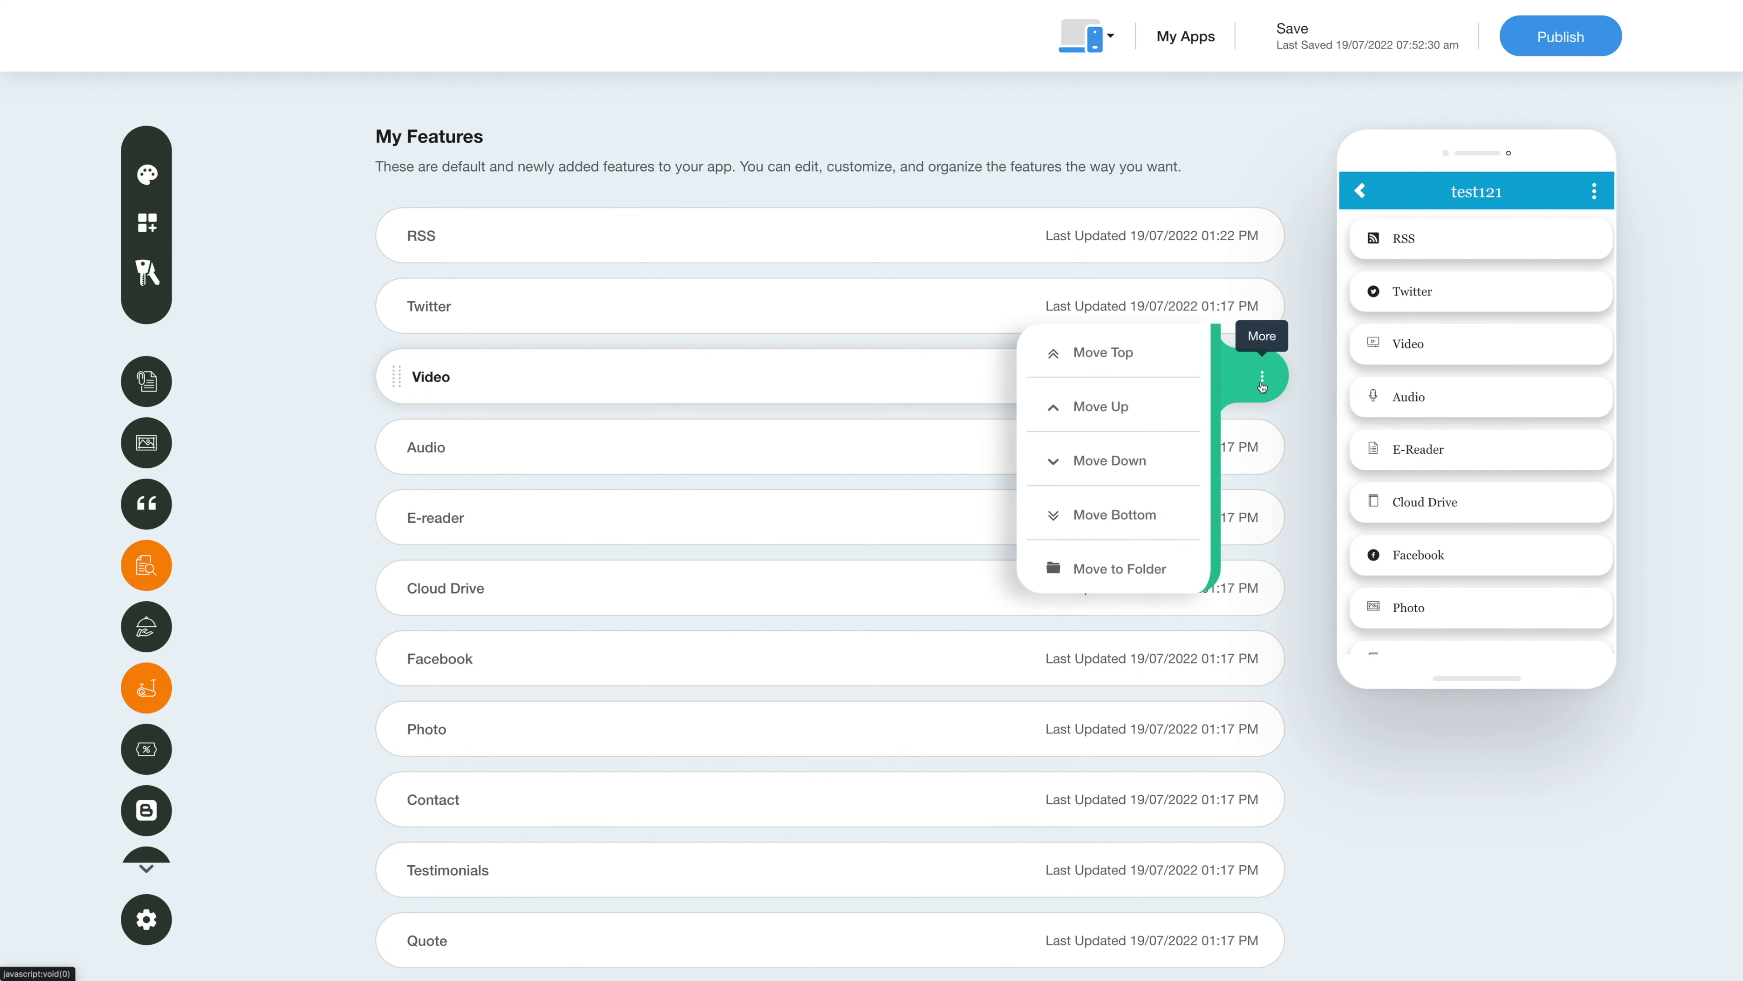
pyautogui.click(991, 391)
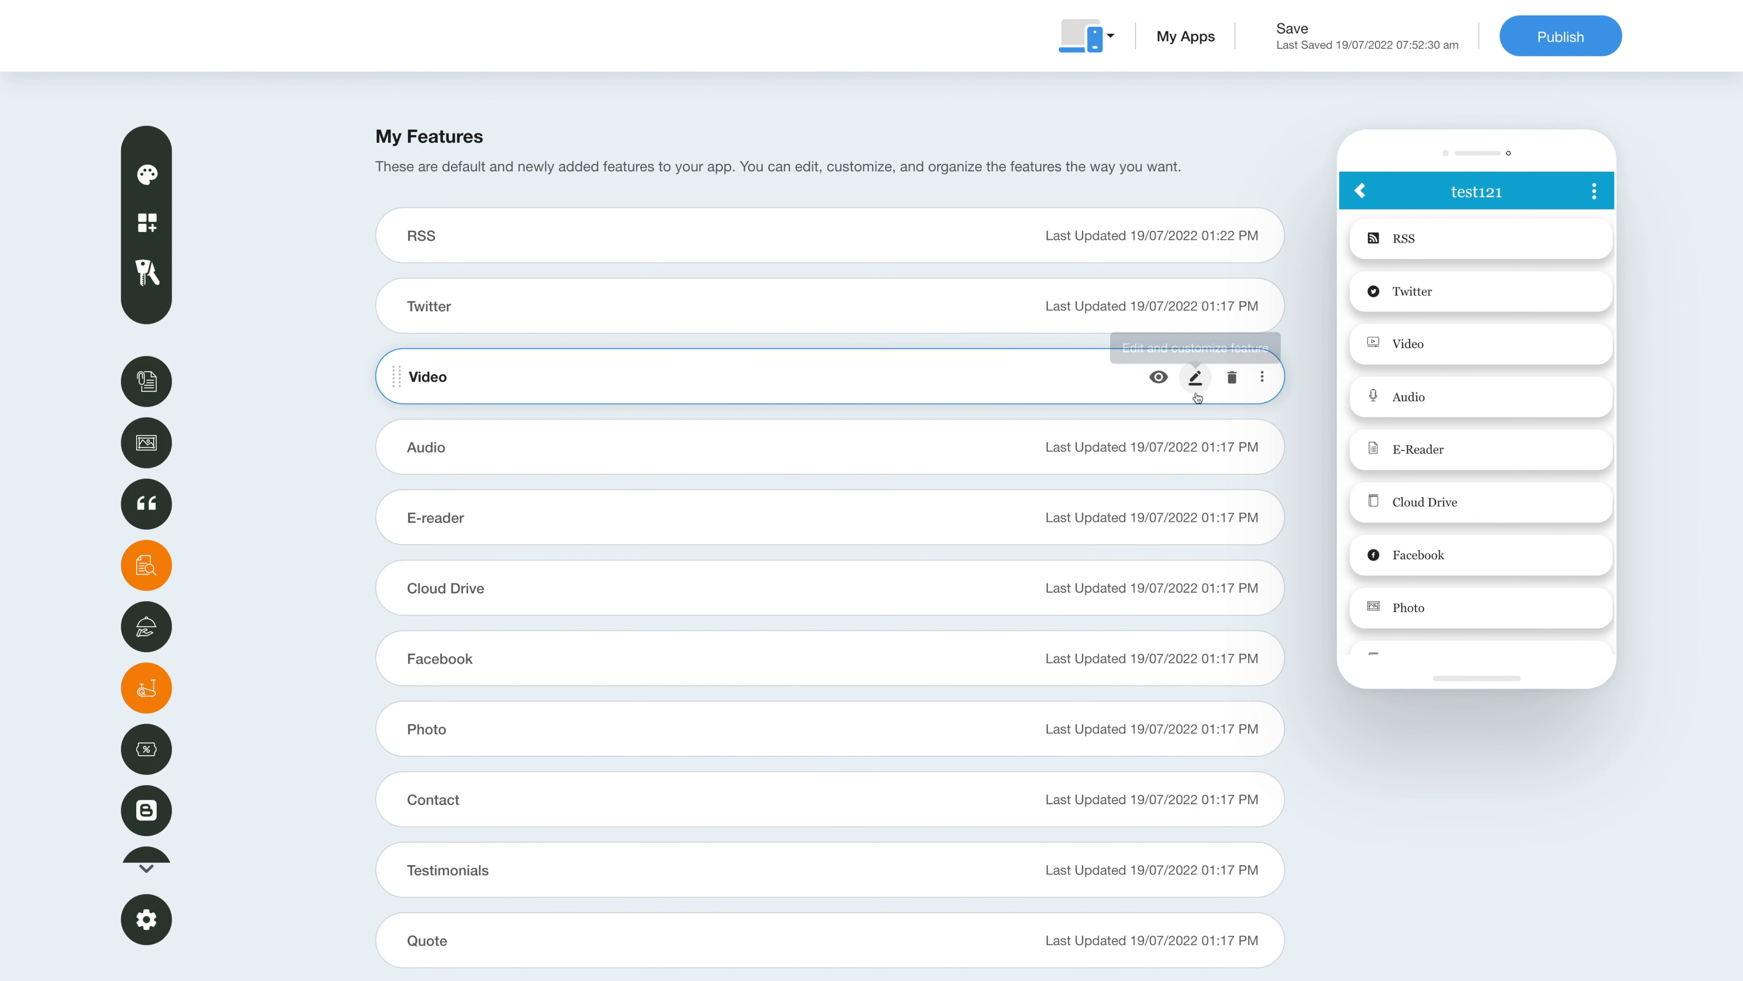
pyautogui.click(1195, 379)
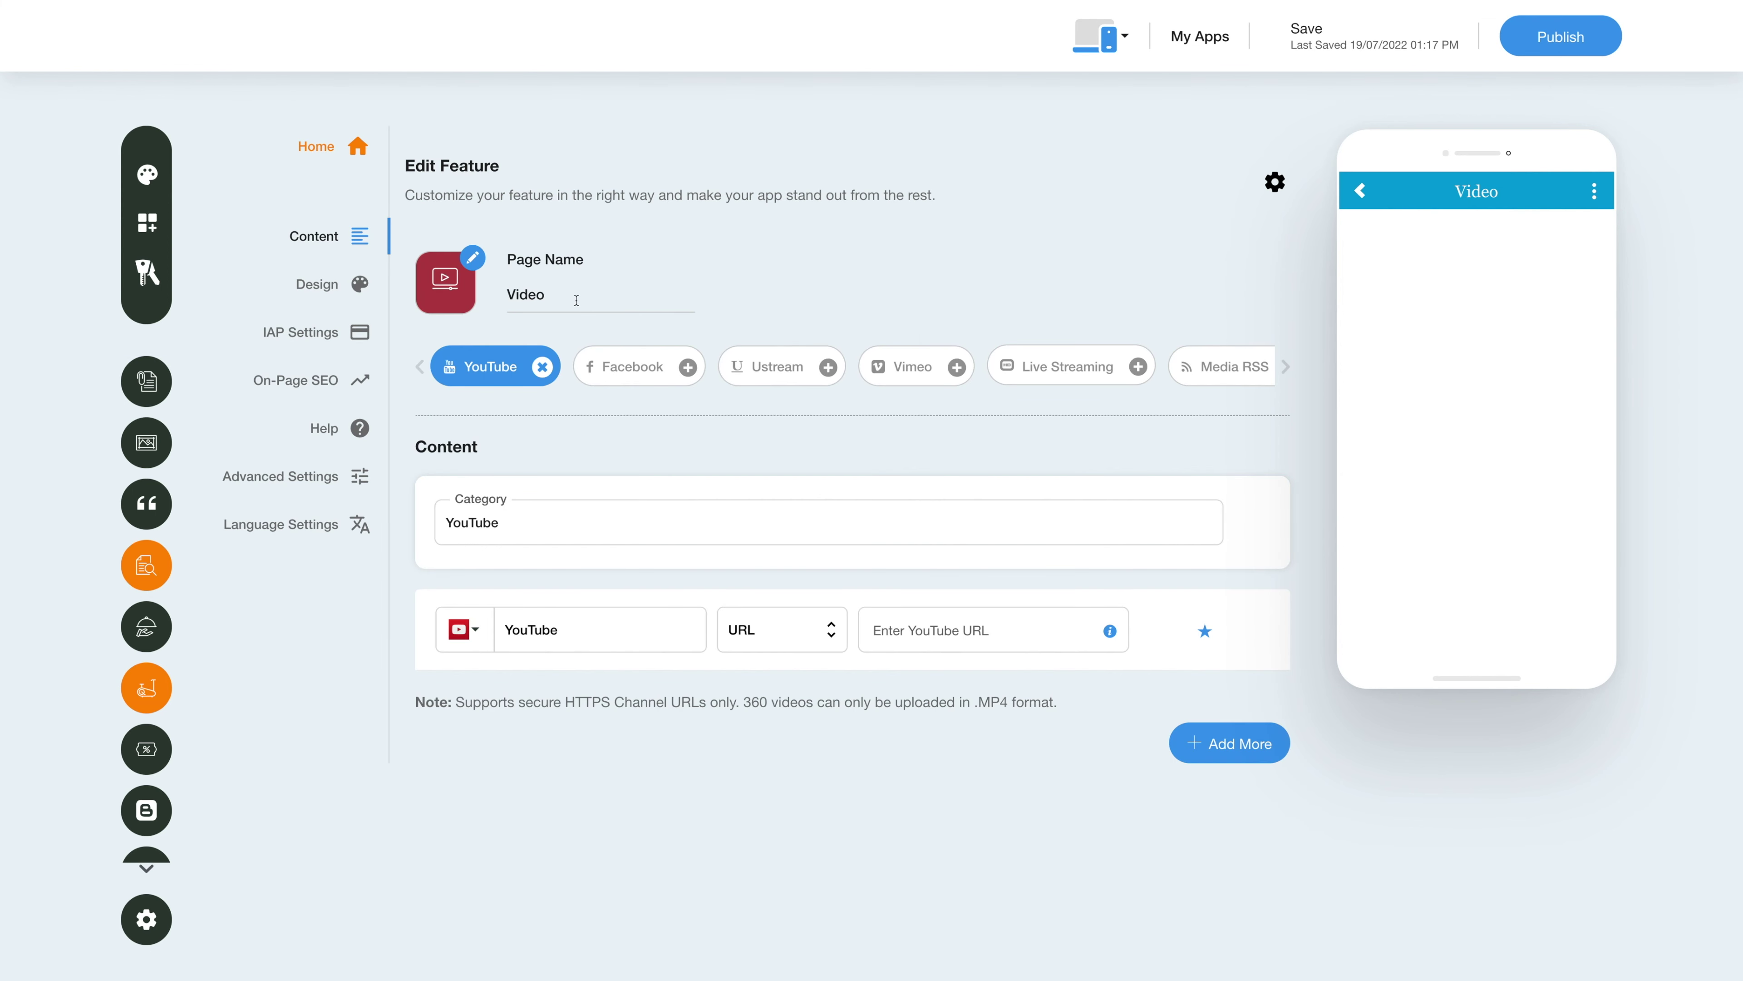
pyautogui.click(576, 300)
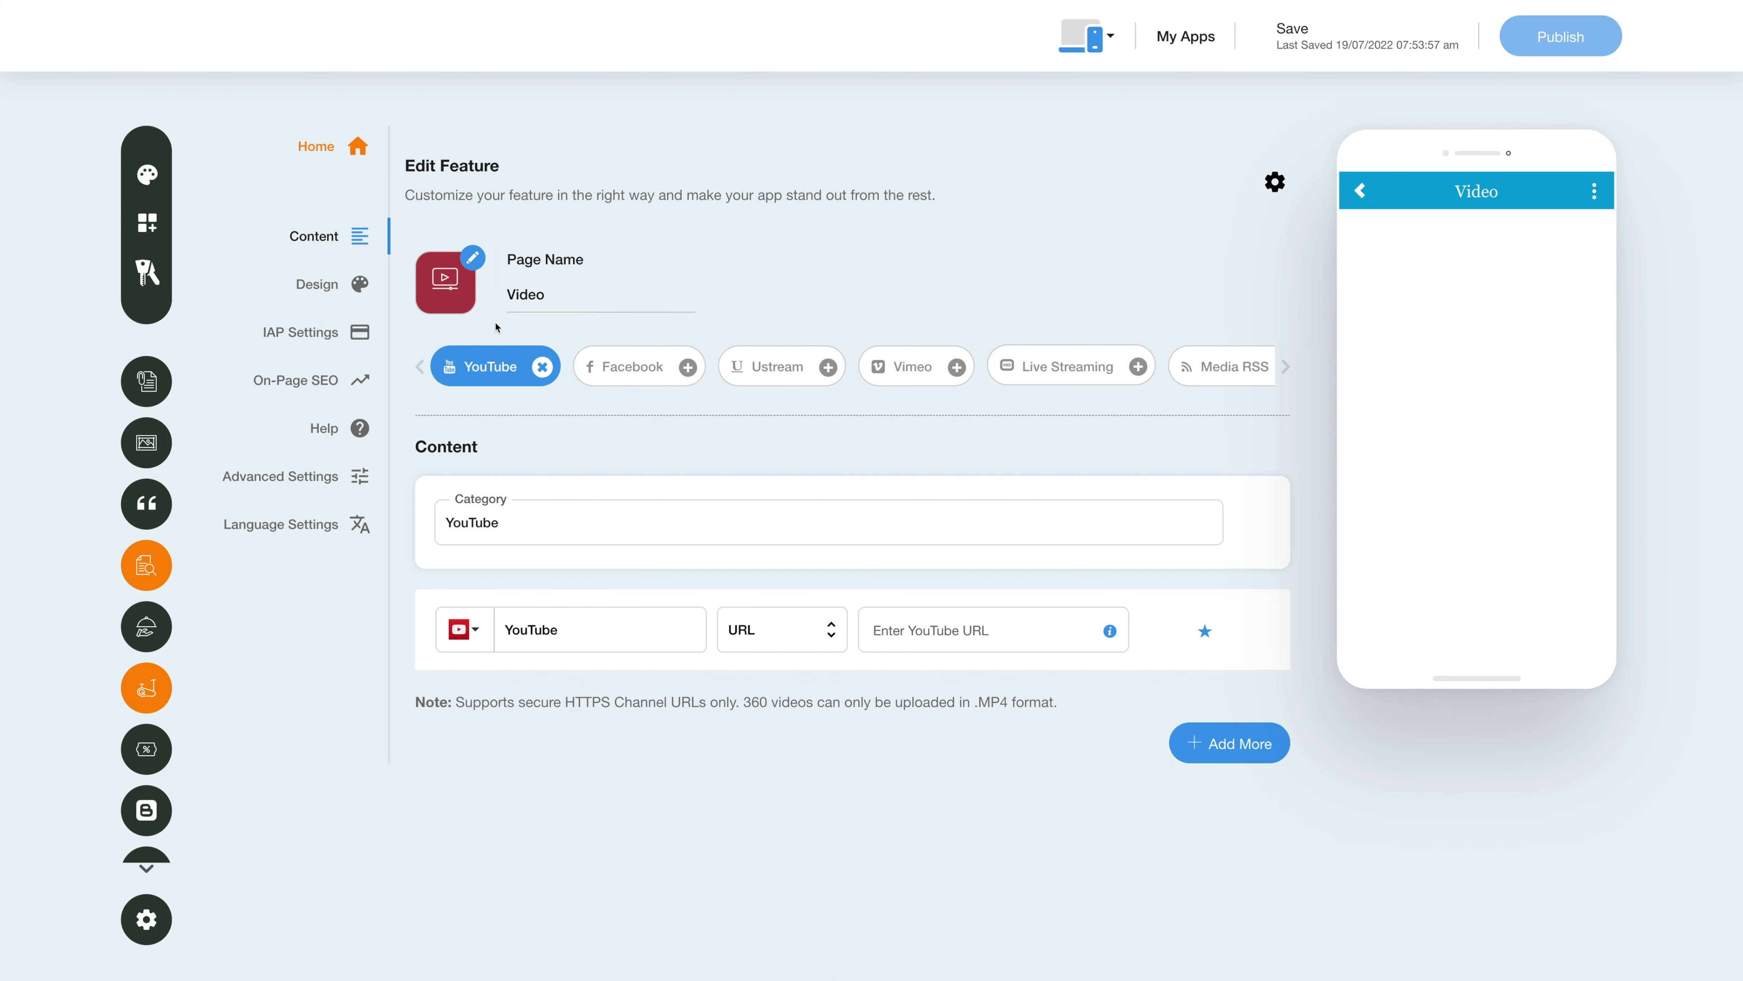
# Step: Review outline, image and custom-upload icons for the Video page, keeping the current icon
pyautogui.click(445, 288)
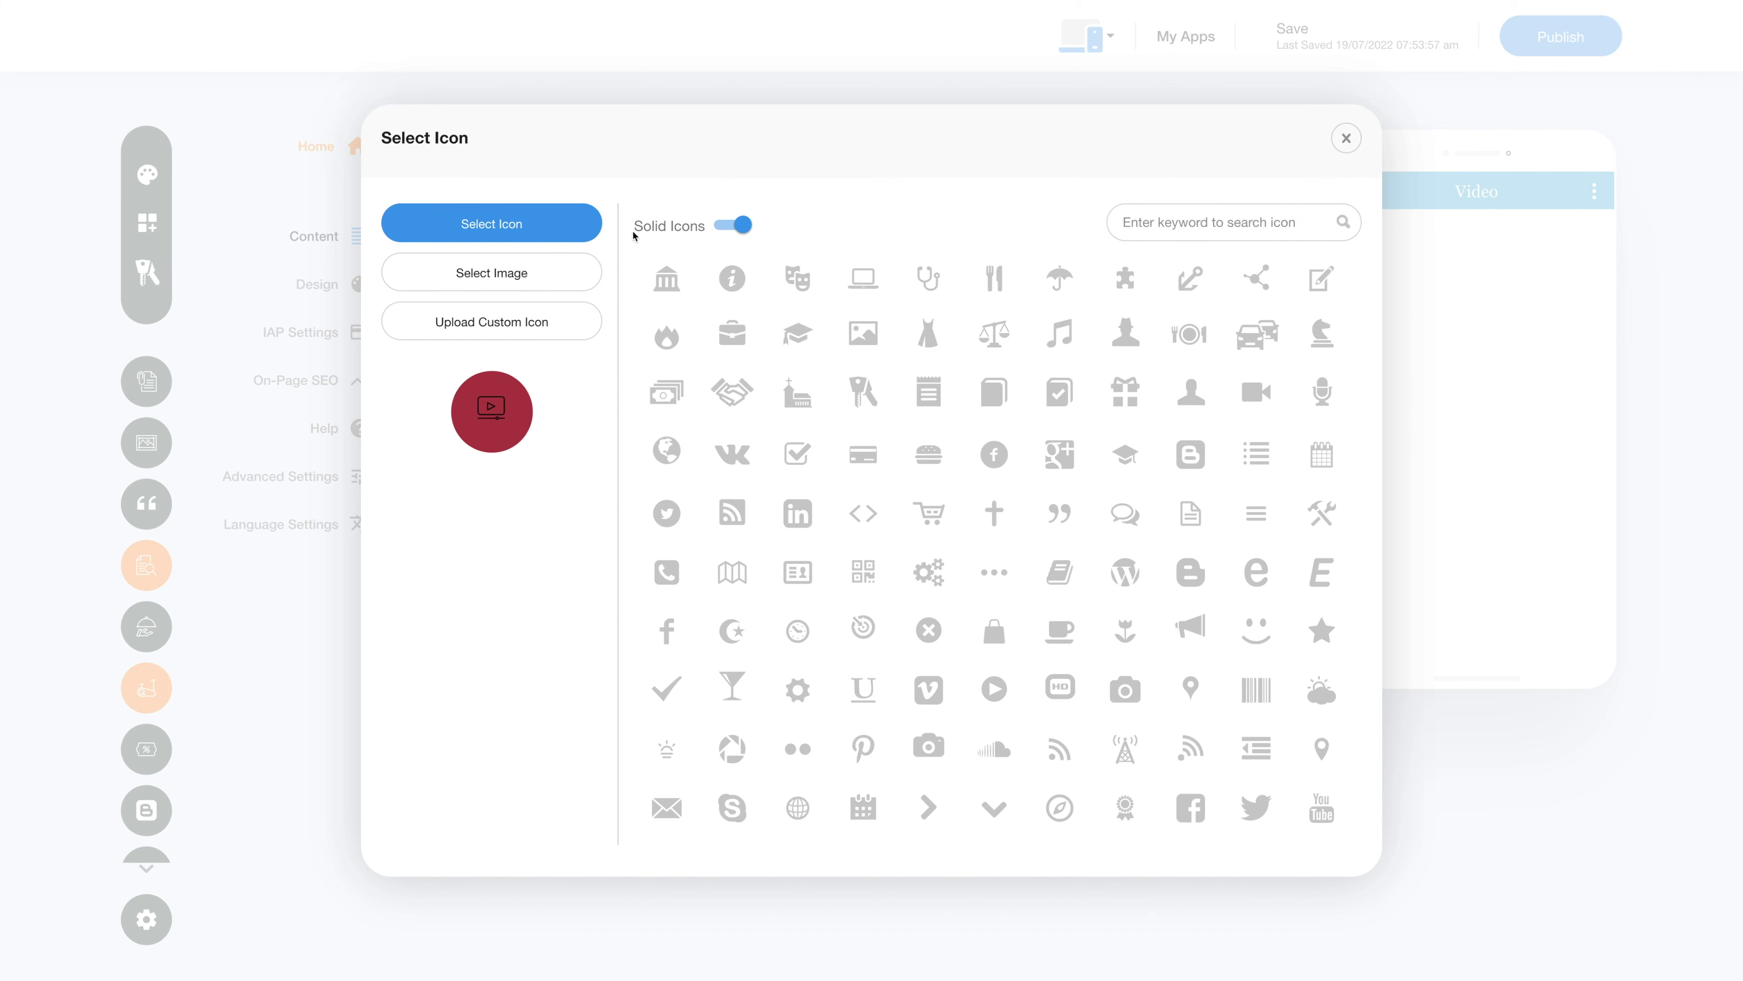
pyautogui.click(723, 229)
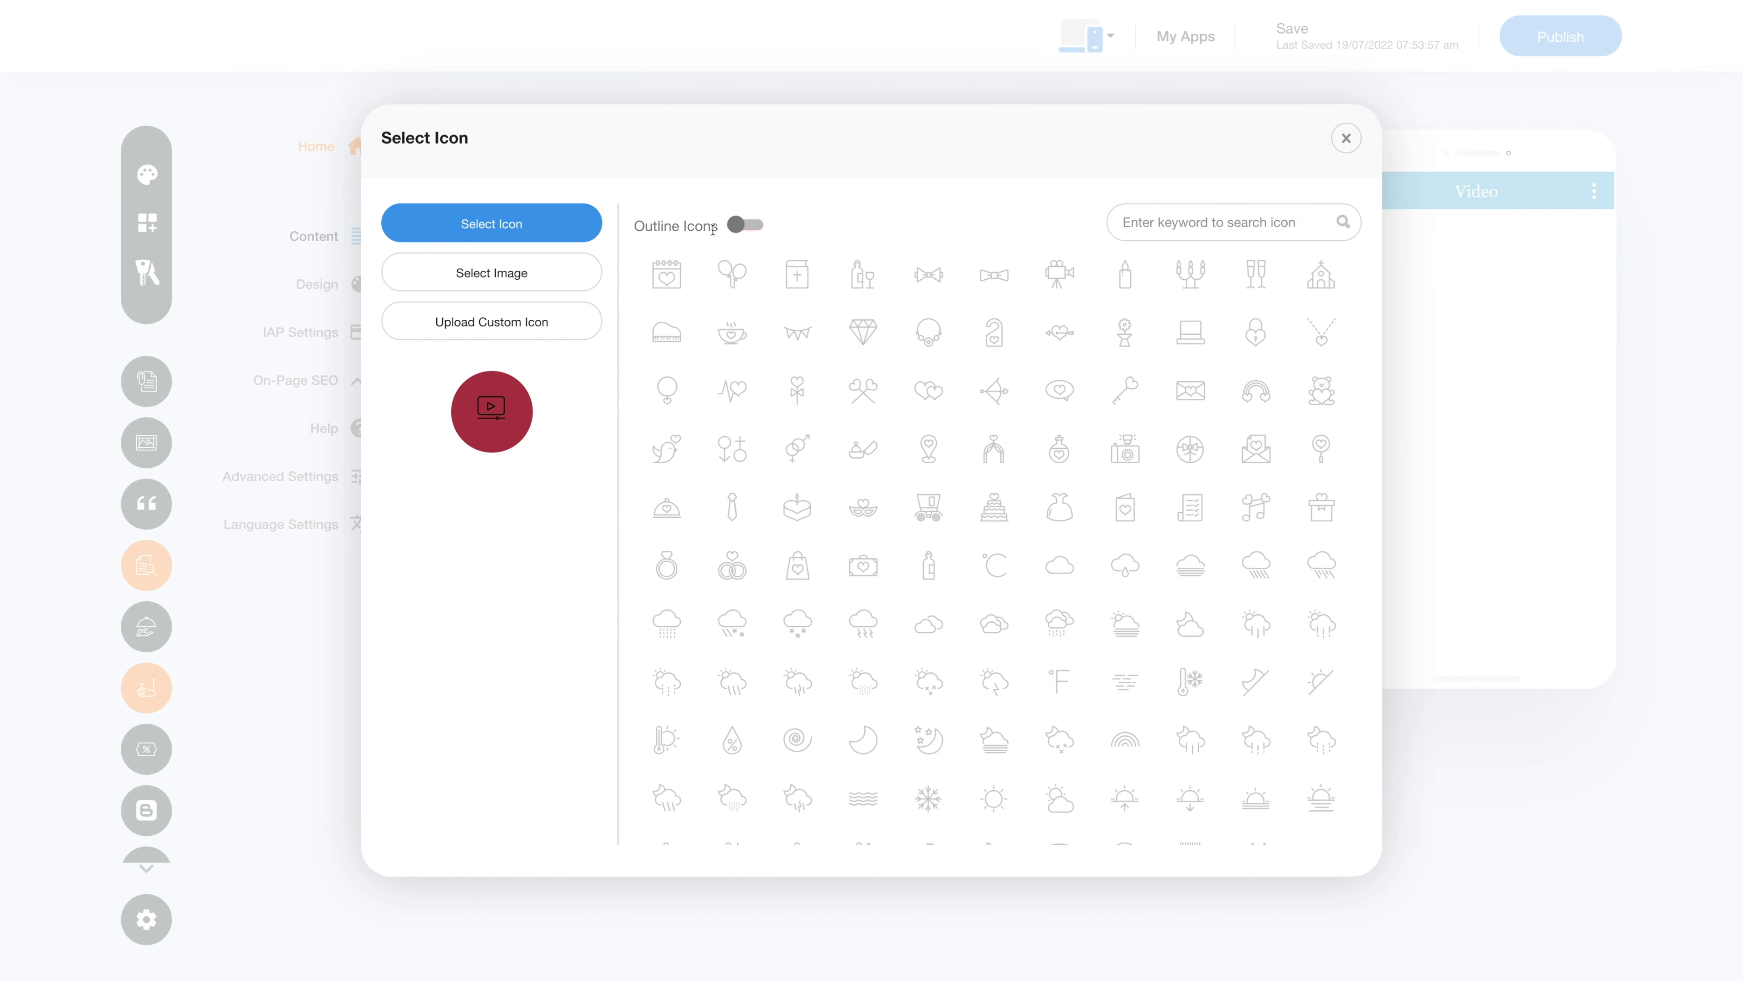
pyautogui.click(557, 278)
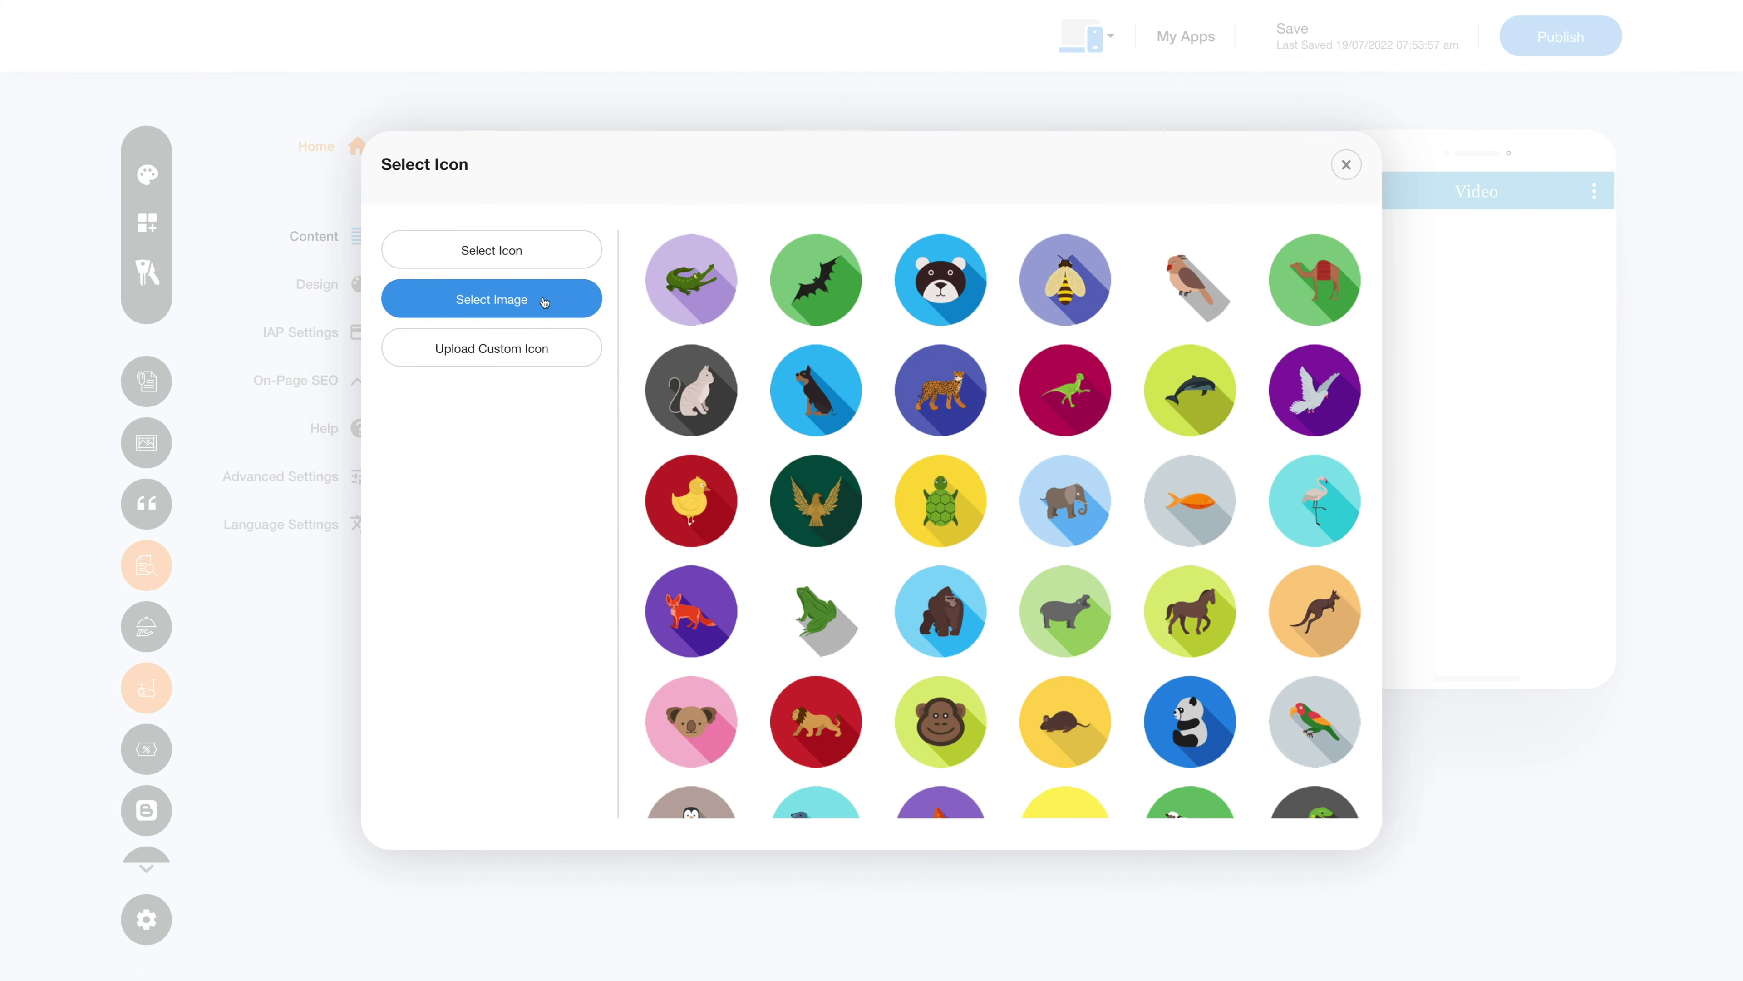
pyautogui.click(534, 343)
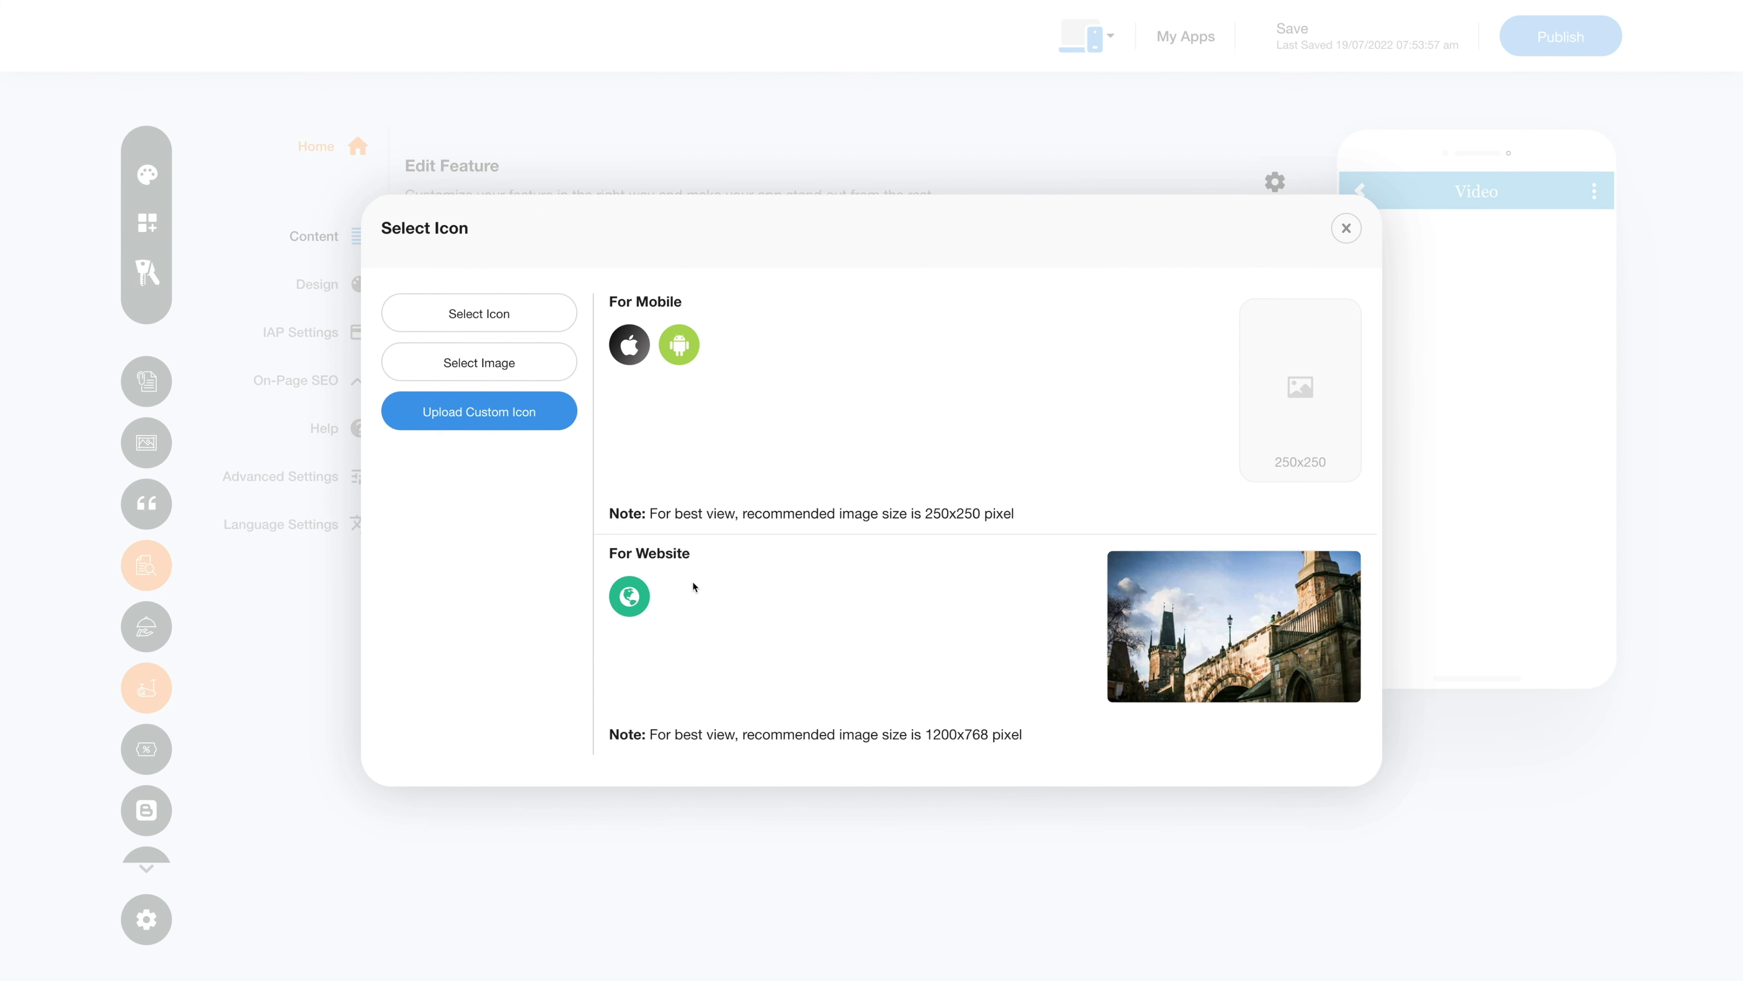
pyautogui.click(1345, 233)
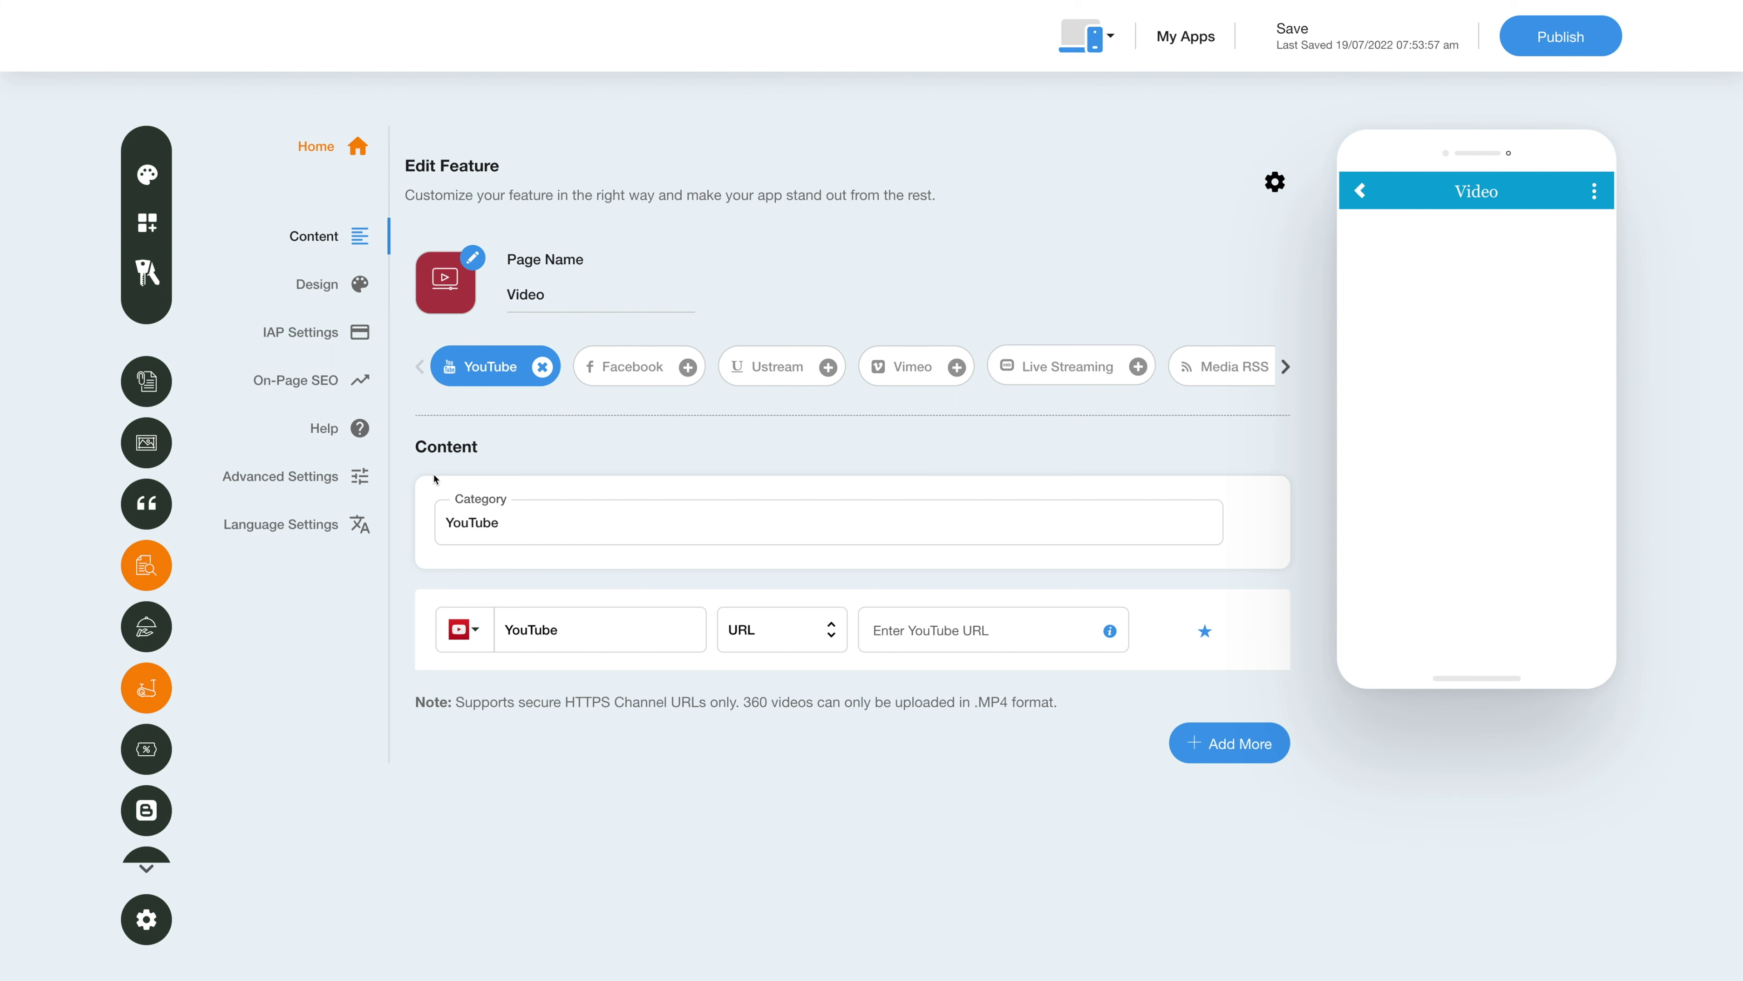
pyautogui.click(513, 528)
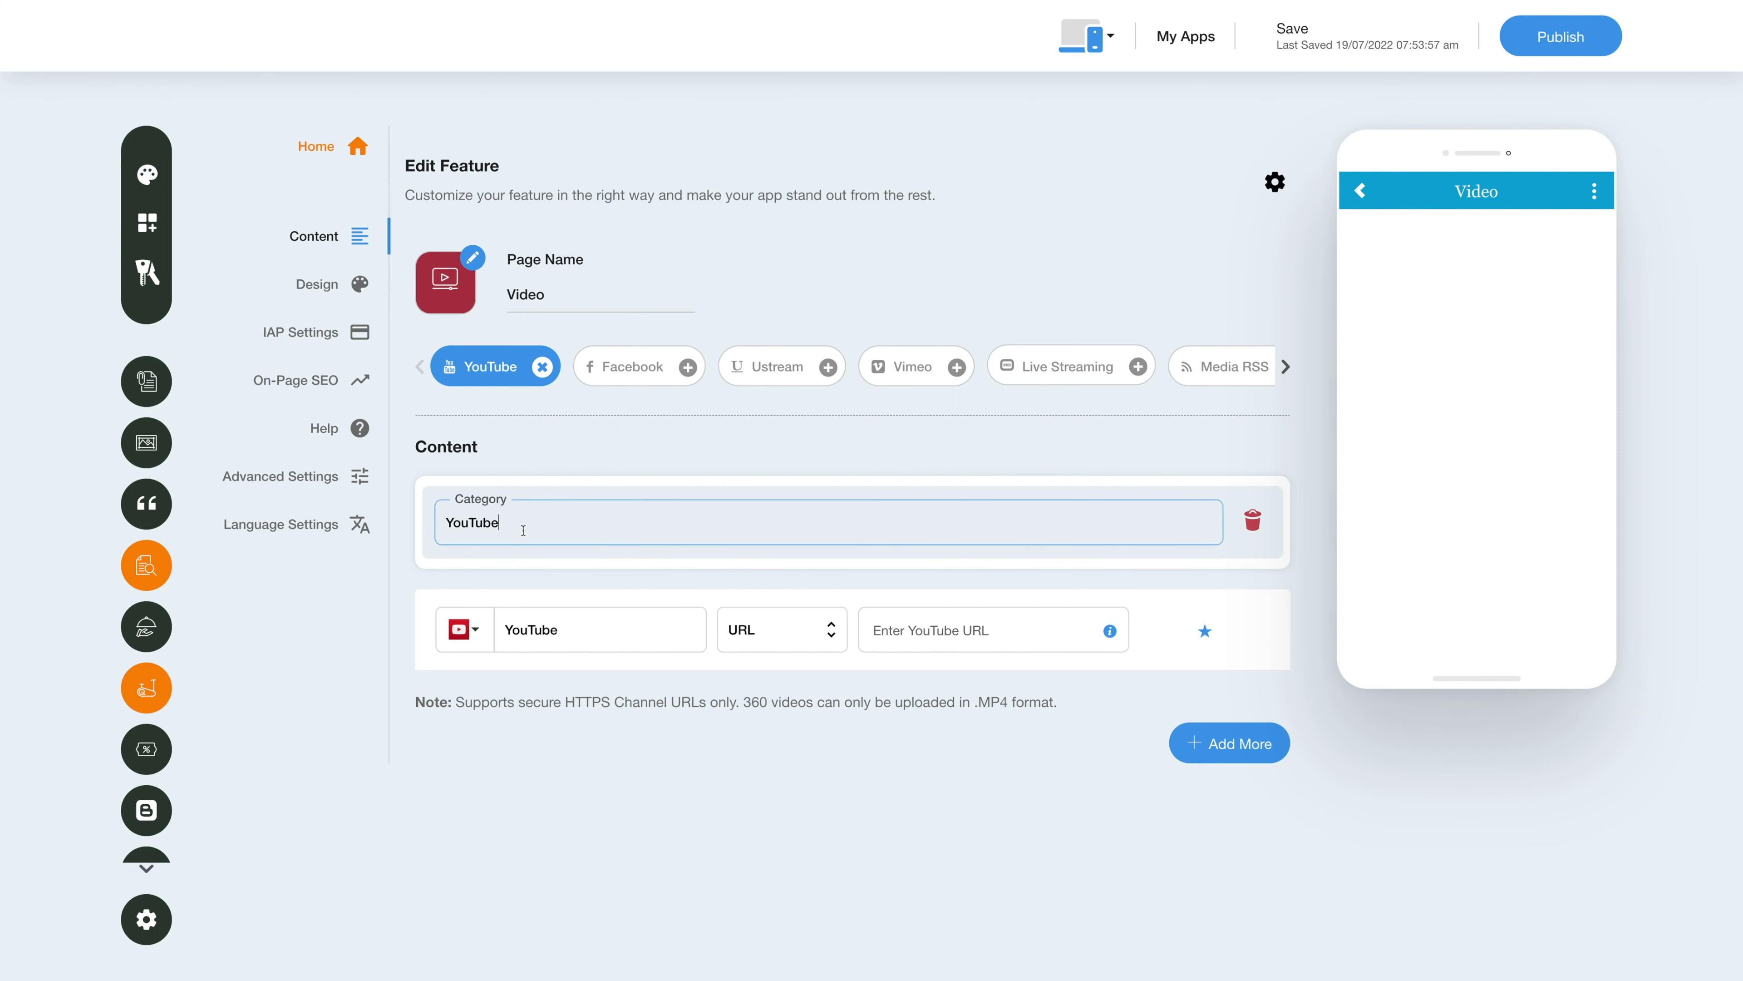
pyautogui.click(546, 558)
pyautogui.click(1253, 520)
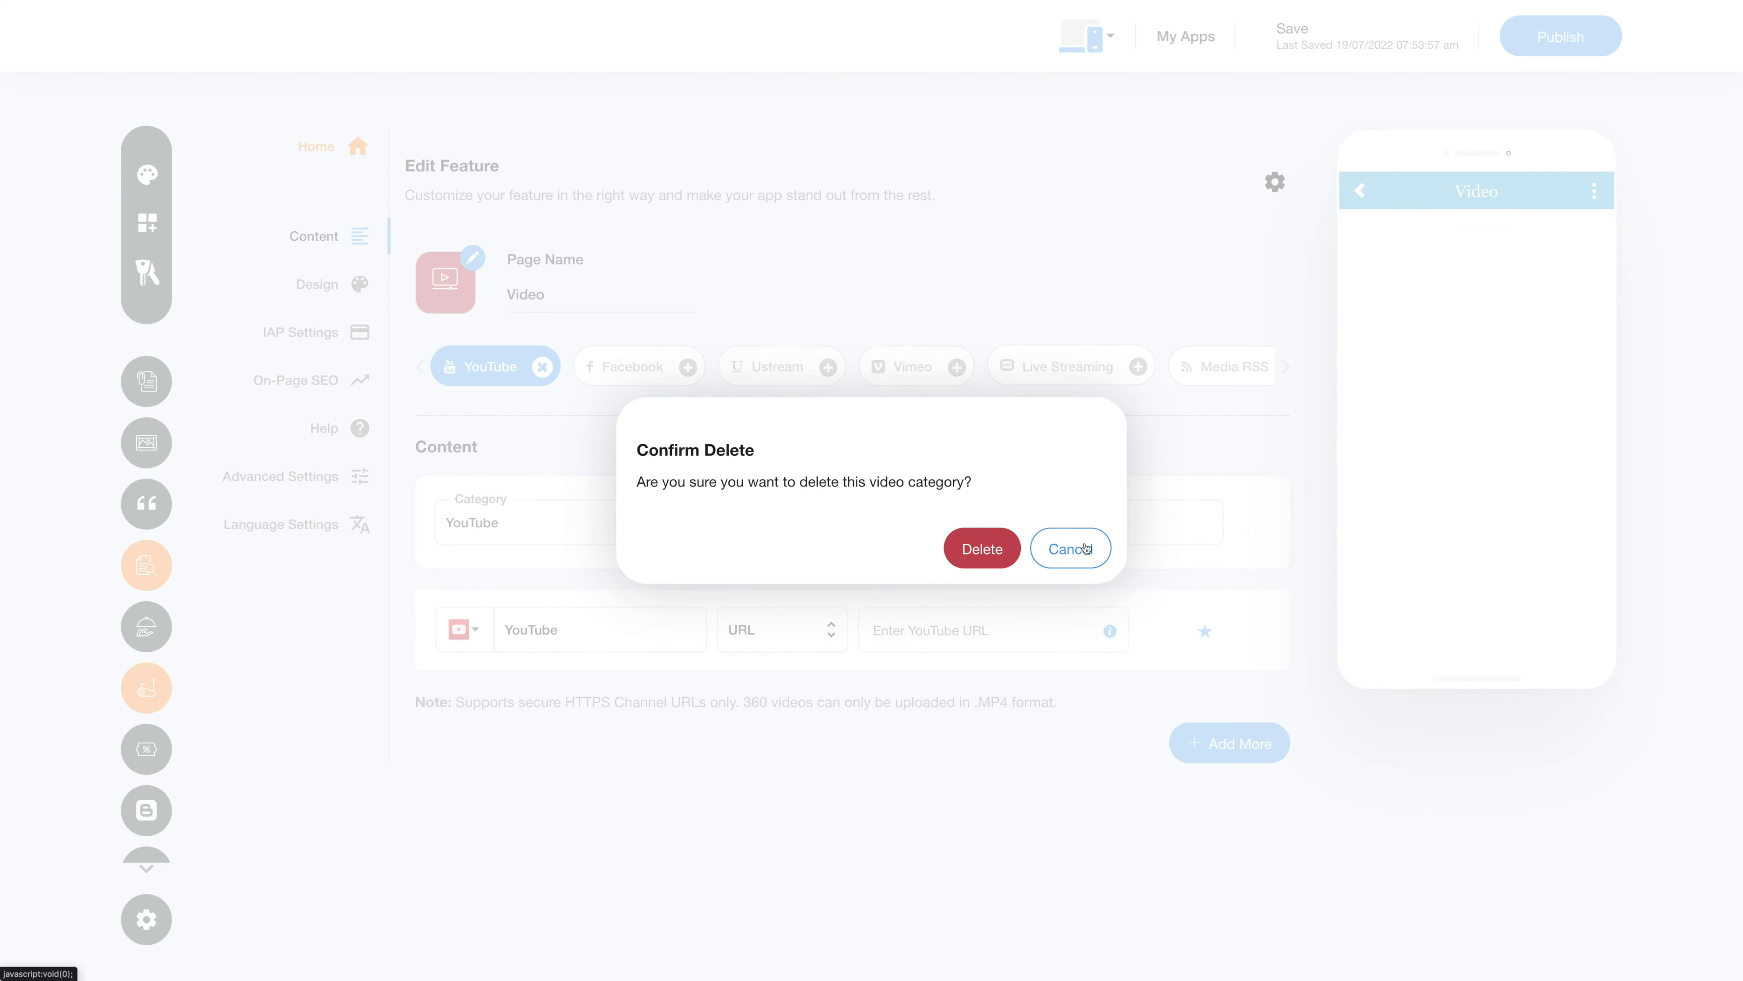
pyautogui.click(1070, 549)
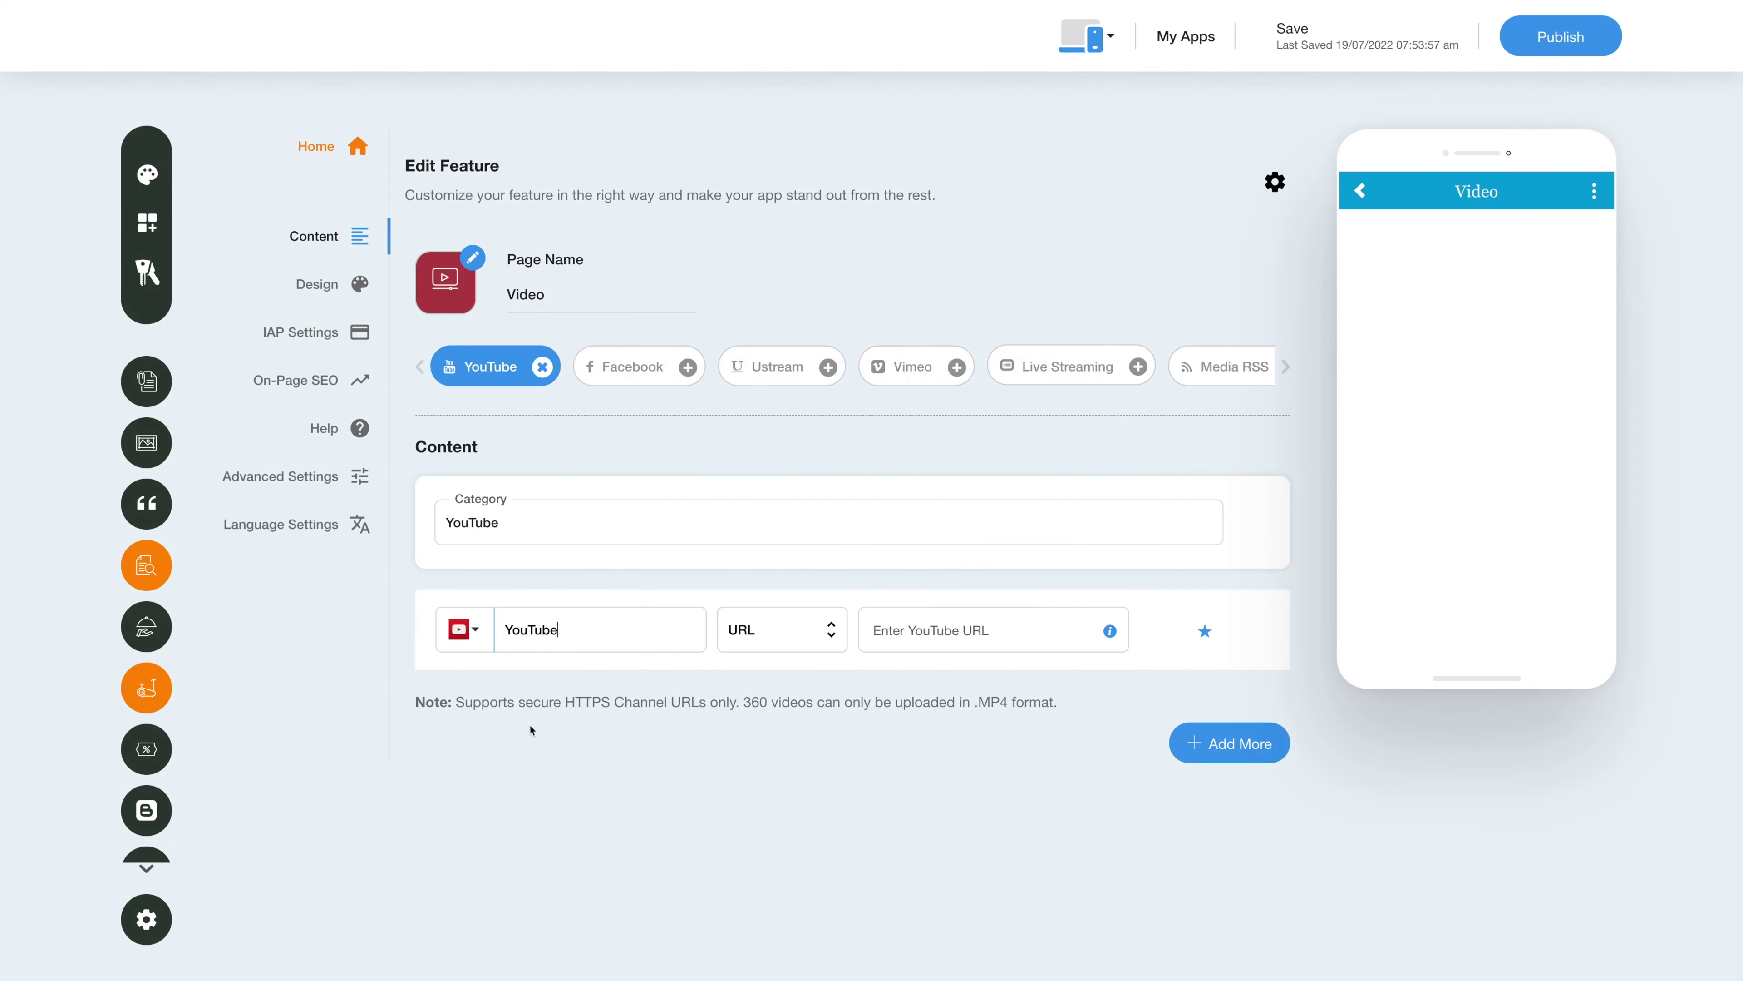
pyautogui.click(477, 633)
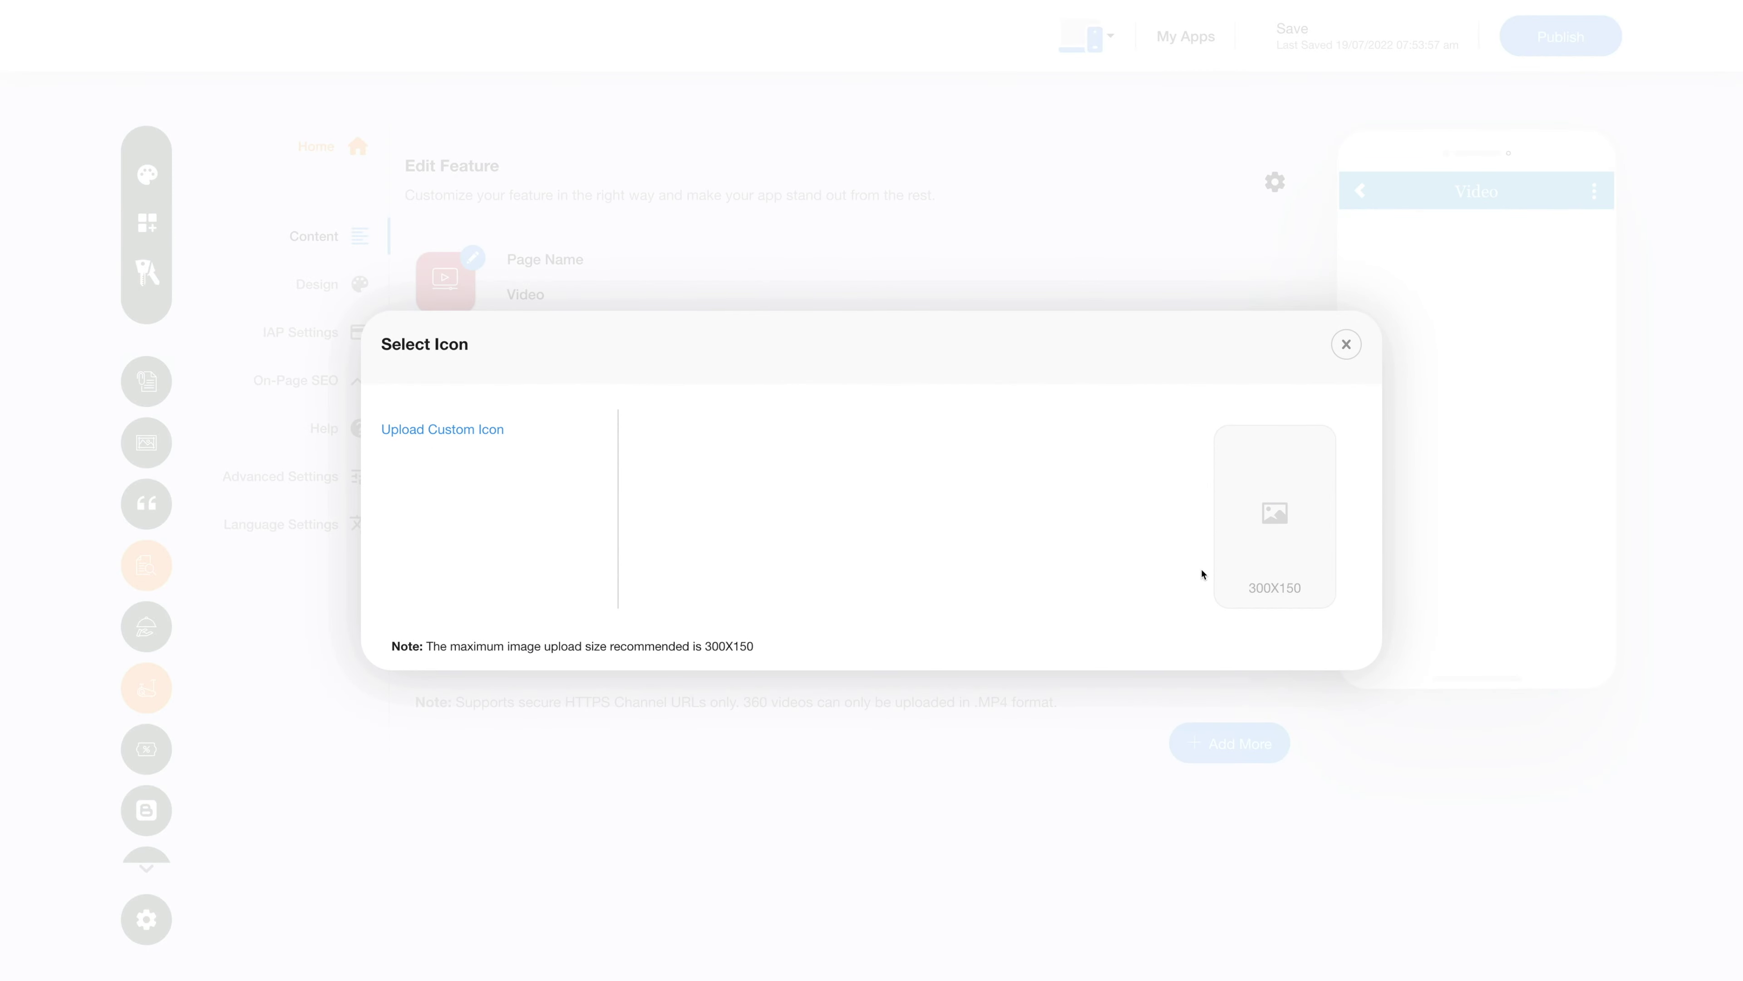
pyautogui.click(1347, 346)
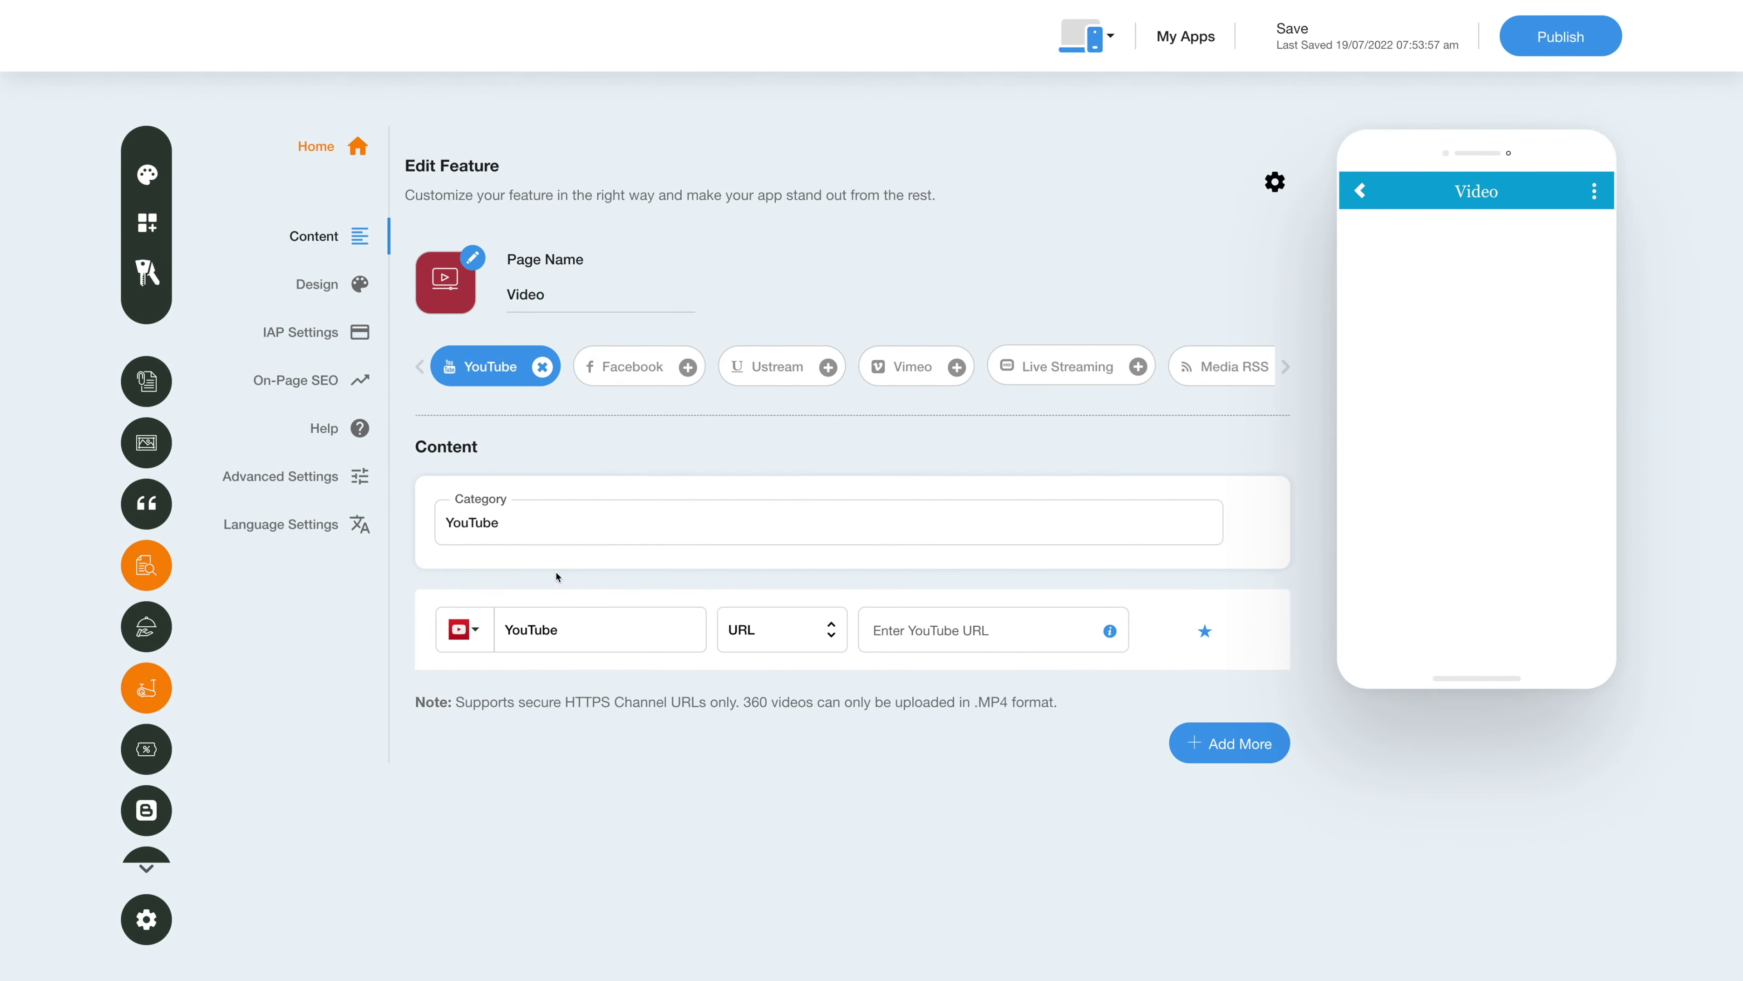
pyautogui.click(587, 628)
# Step: Keep URL as the YouTube source type and paste the channel URL into the entry
pyautogui.click(766, 675)
pyautogui.click(789, 631)
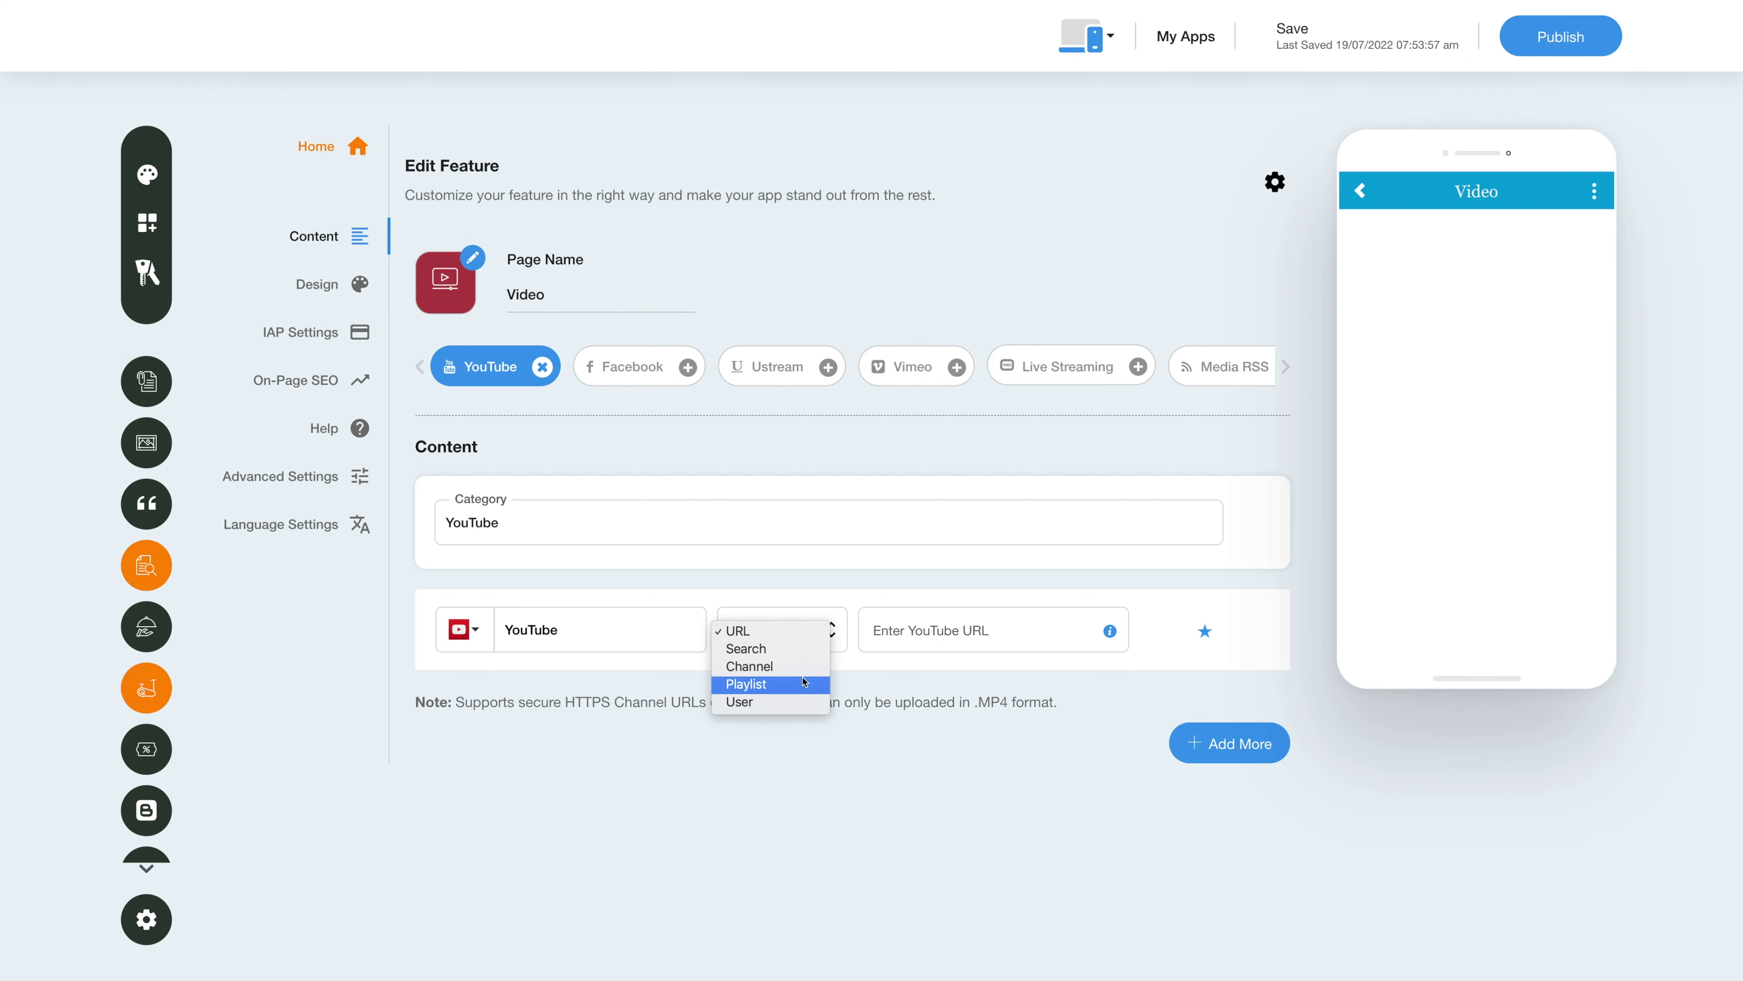
pyautogui.click(844, 694)
pyautogui.click(888, 639)
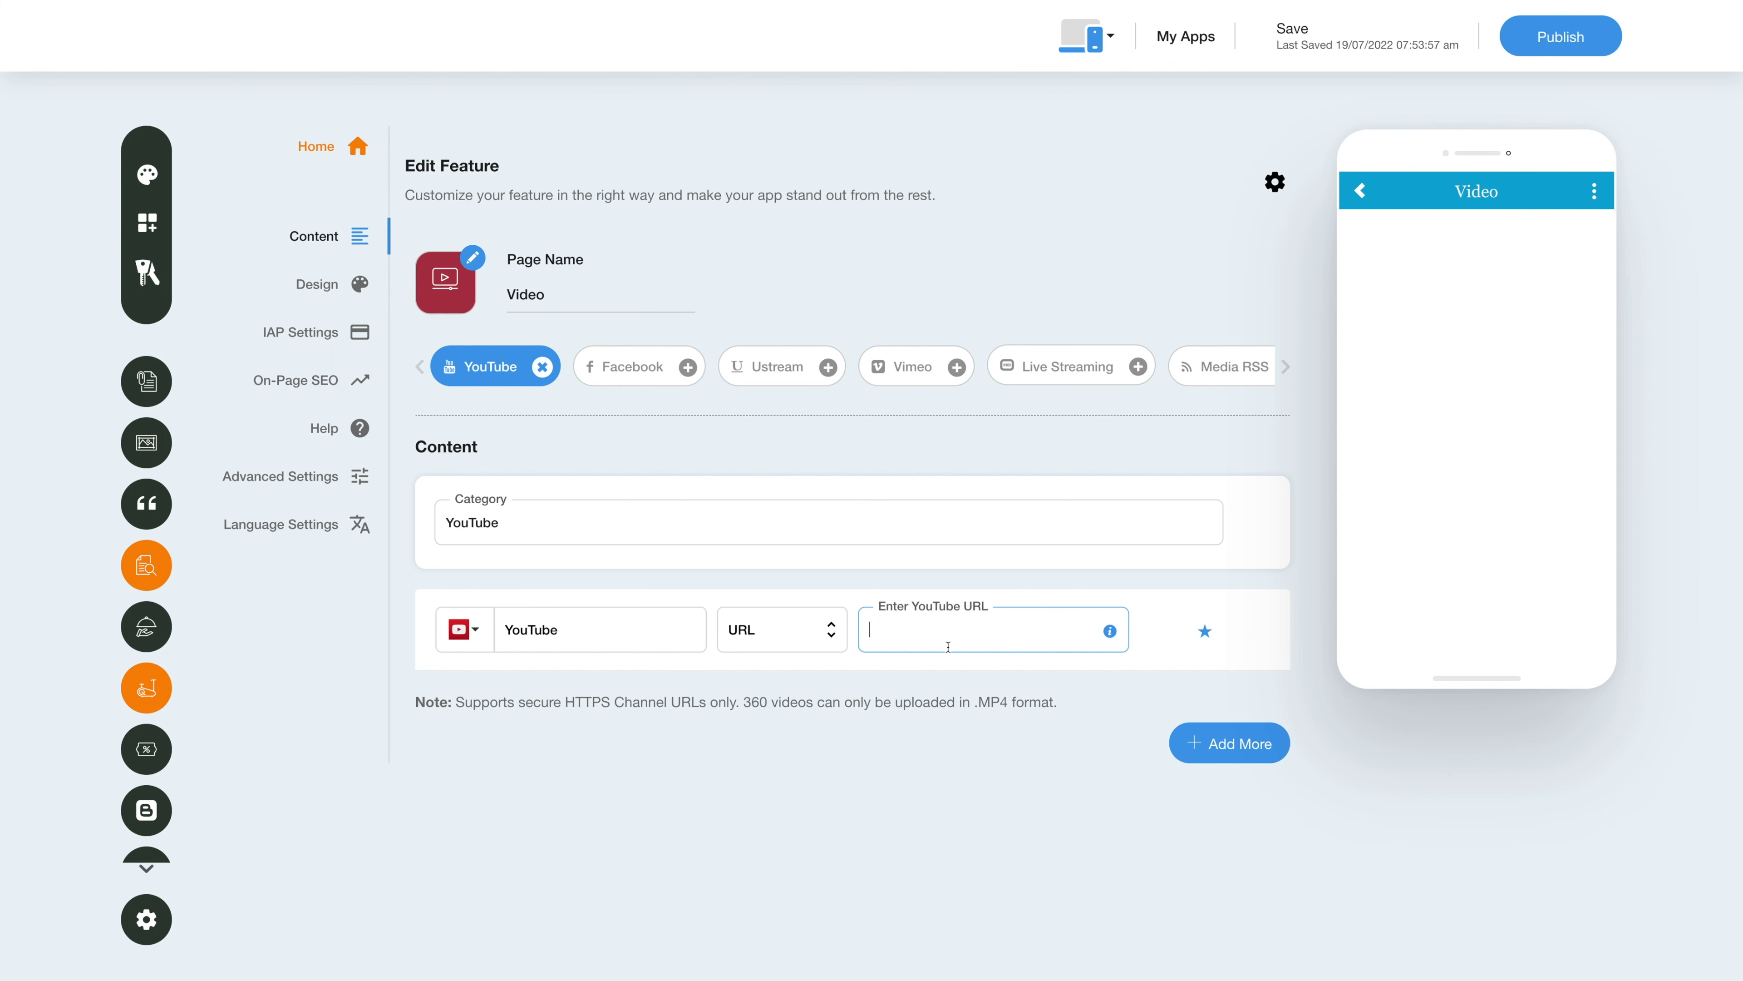
pyautogui.moveTo(1111, 633)
pyautogui.hotkey('ctrl', 'v')
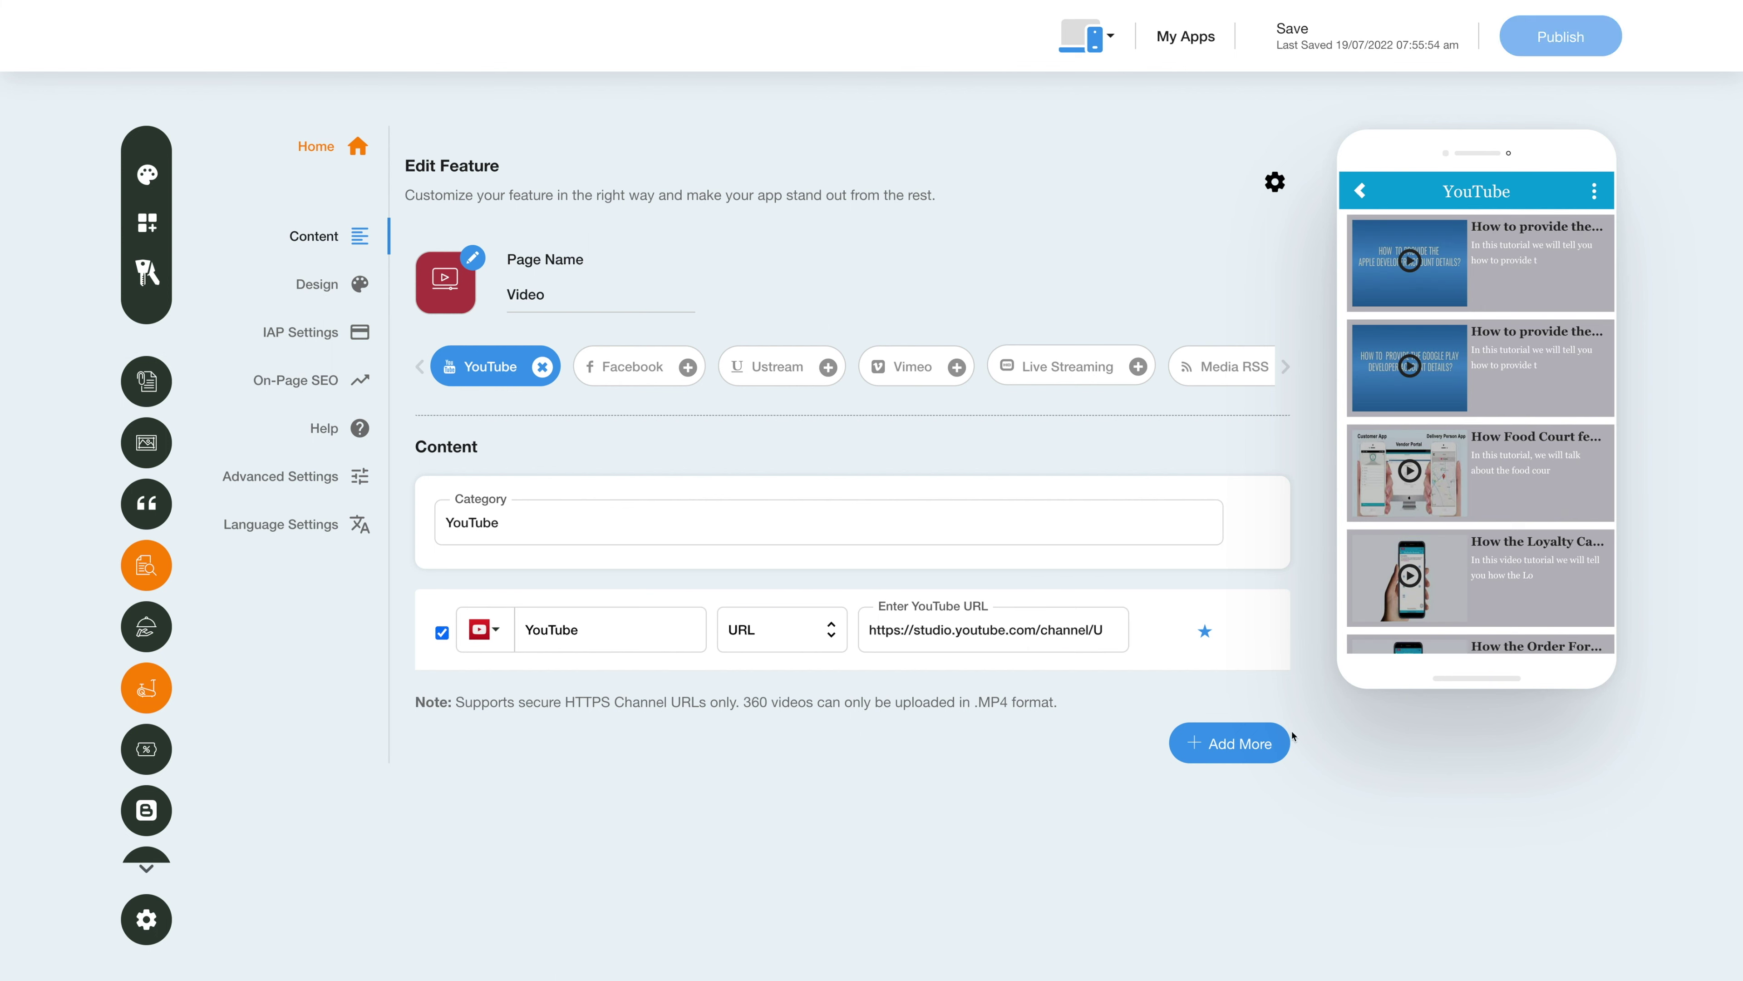
# Step: Add and then delete an empty second YouTube row, leaving a single entry
pyautogui.click(1218, 744)
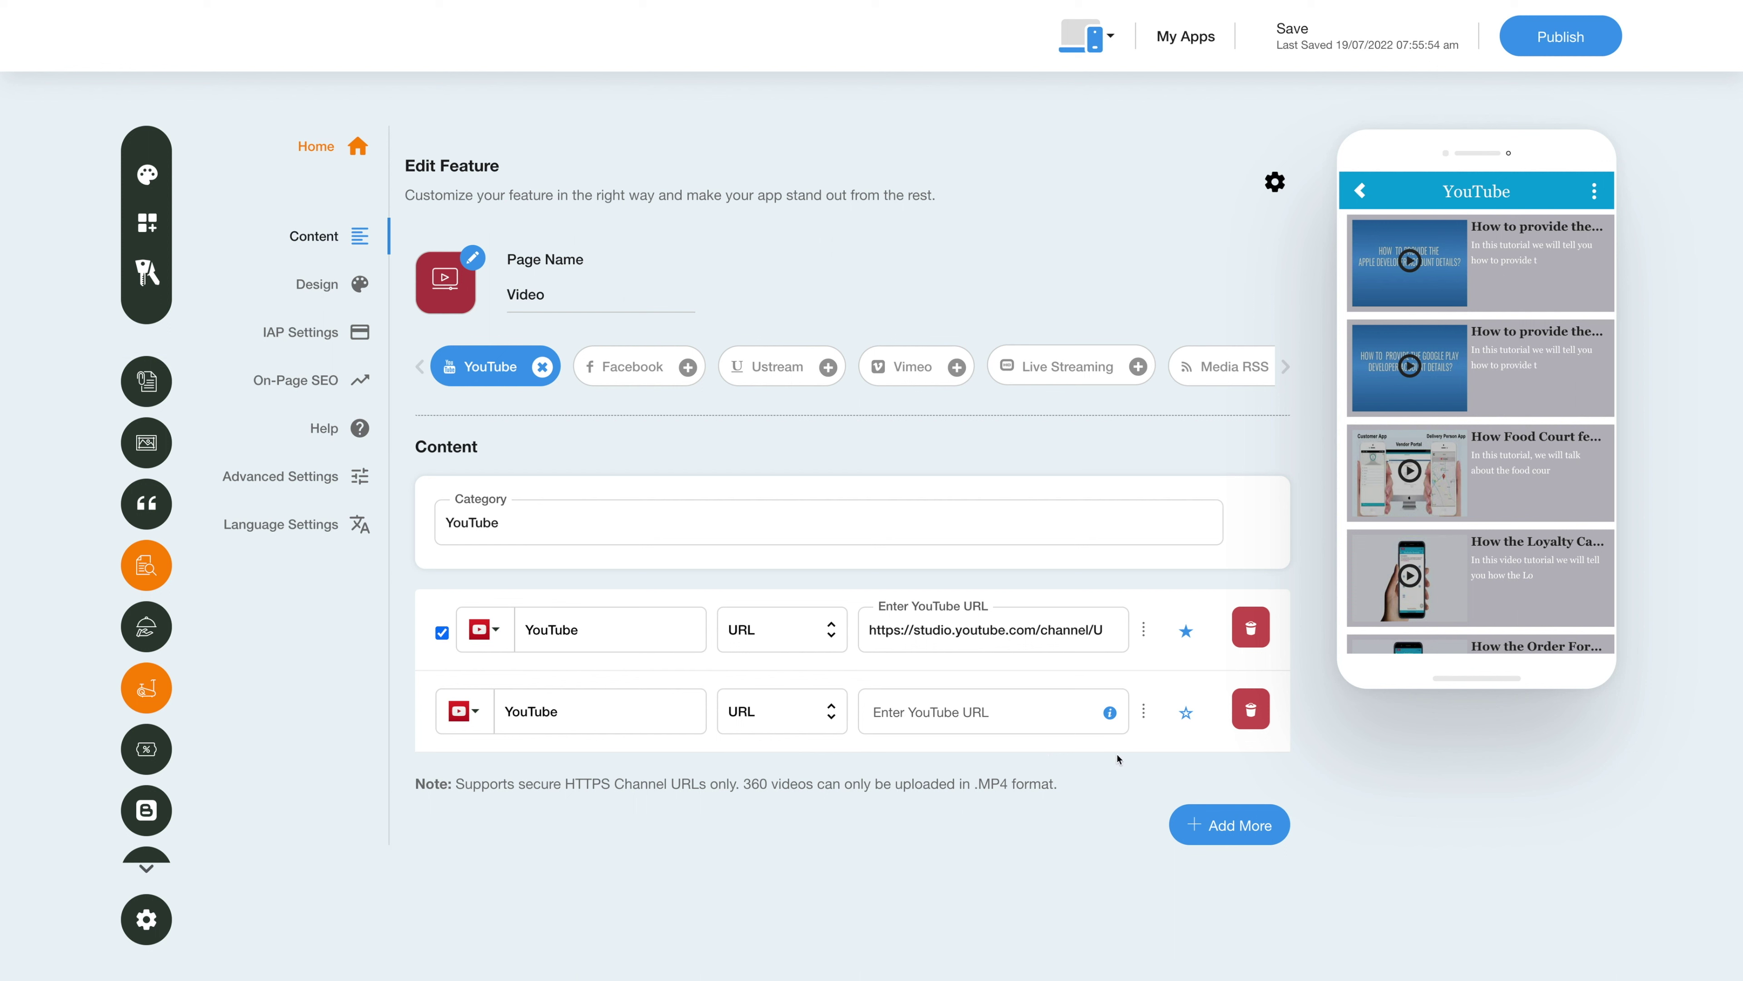
pyautogui.click(1251, 710)
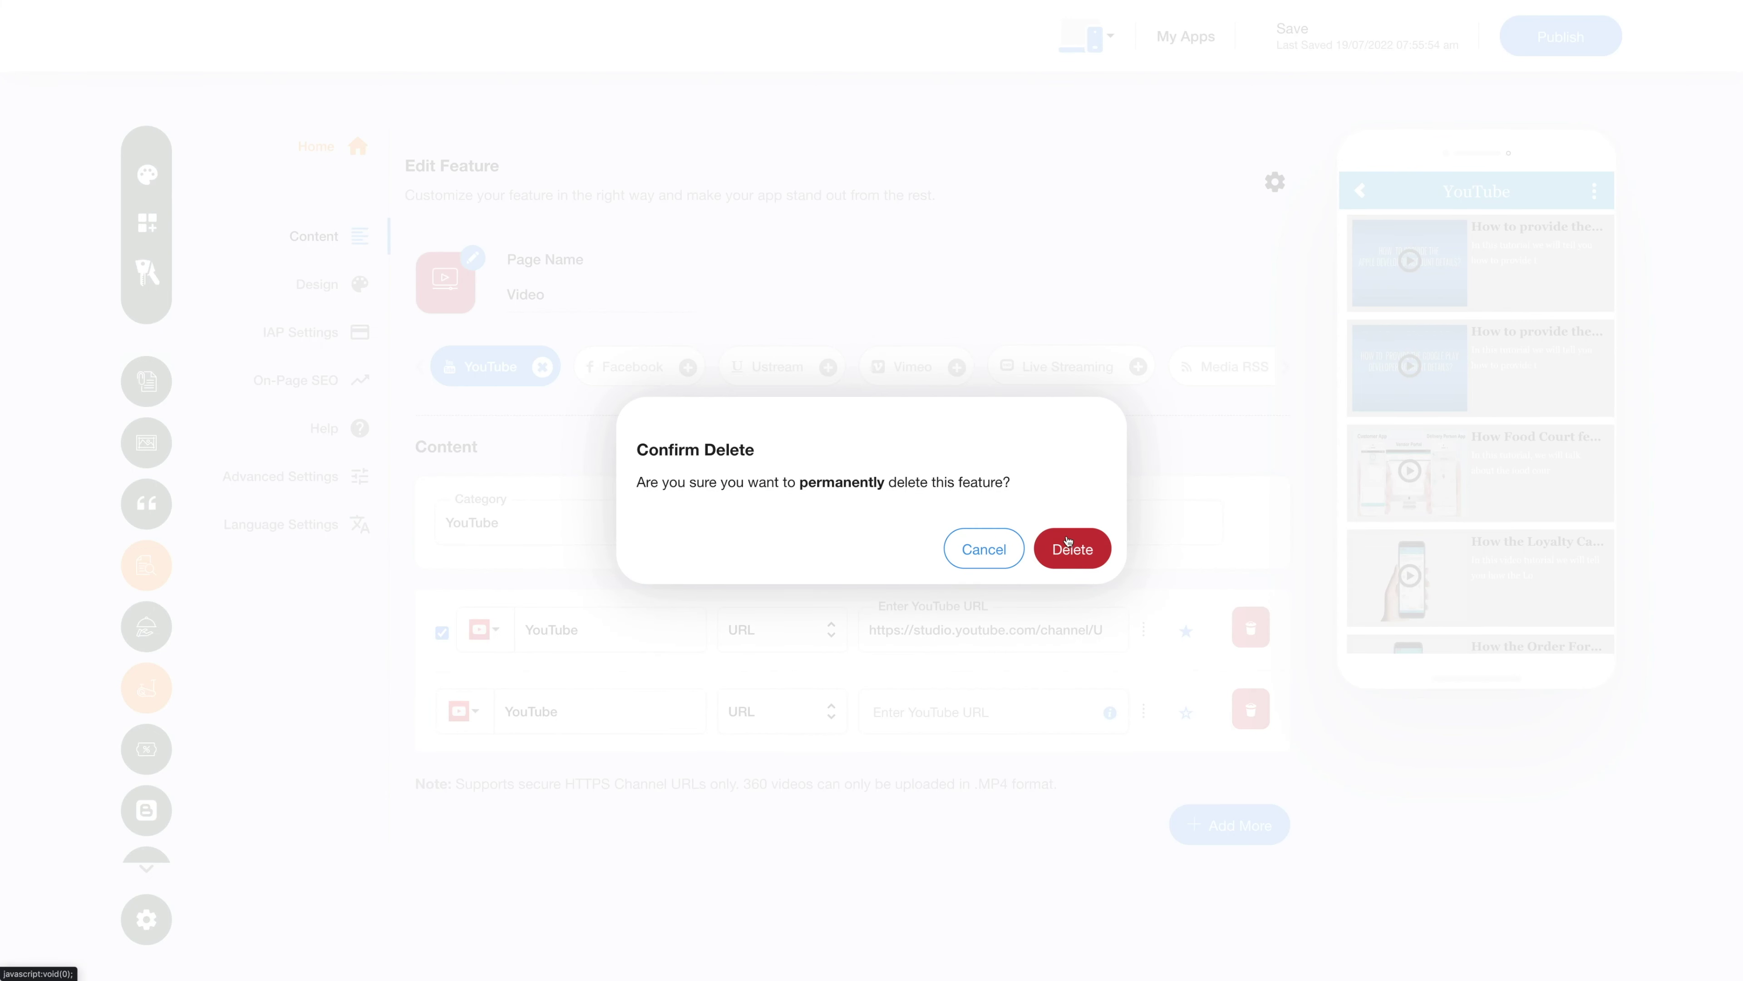
pyautogui.click(1069, 554)
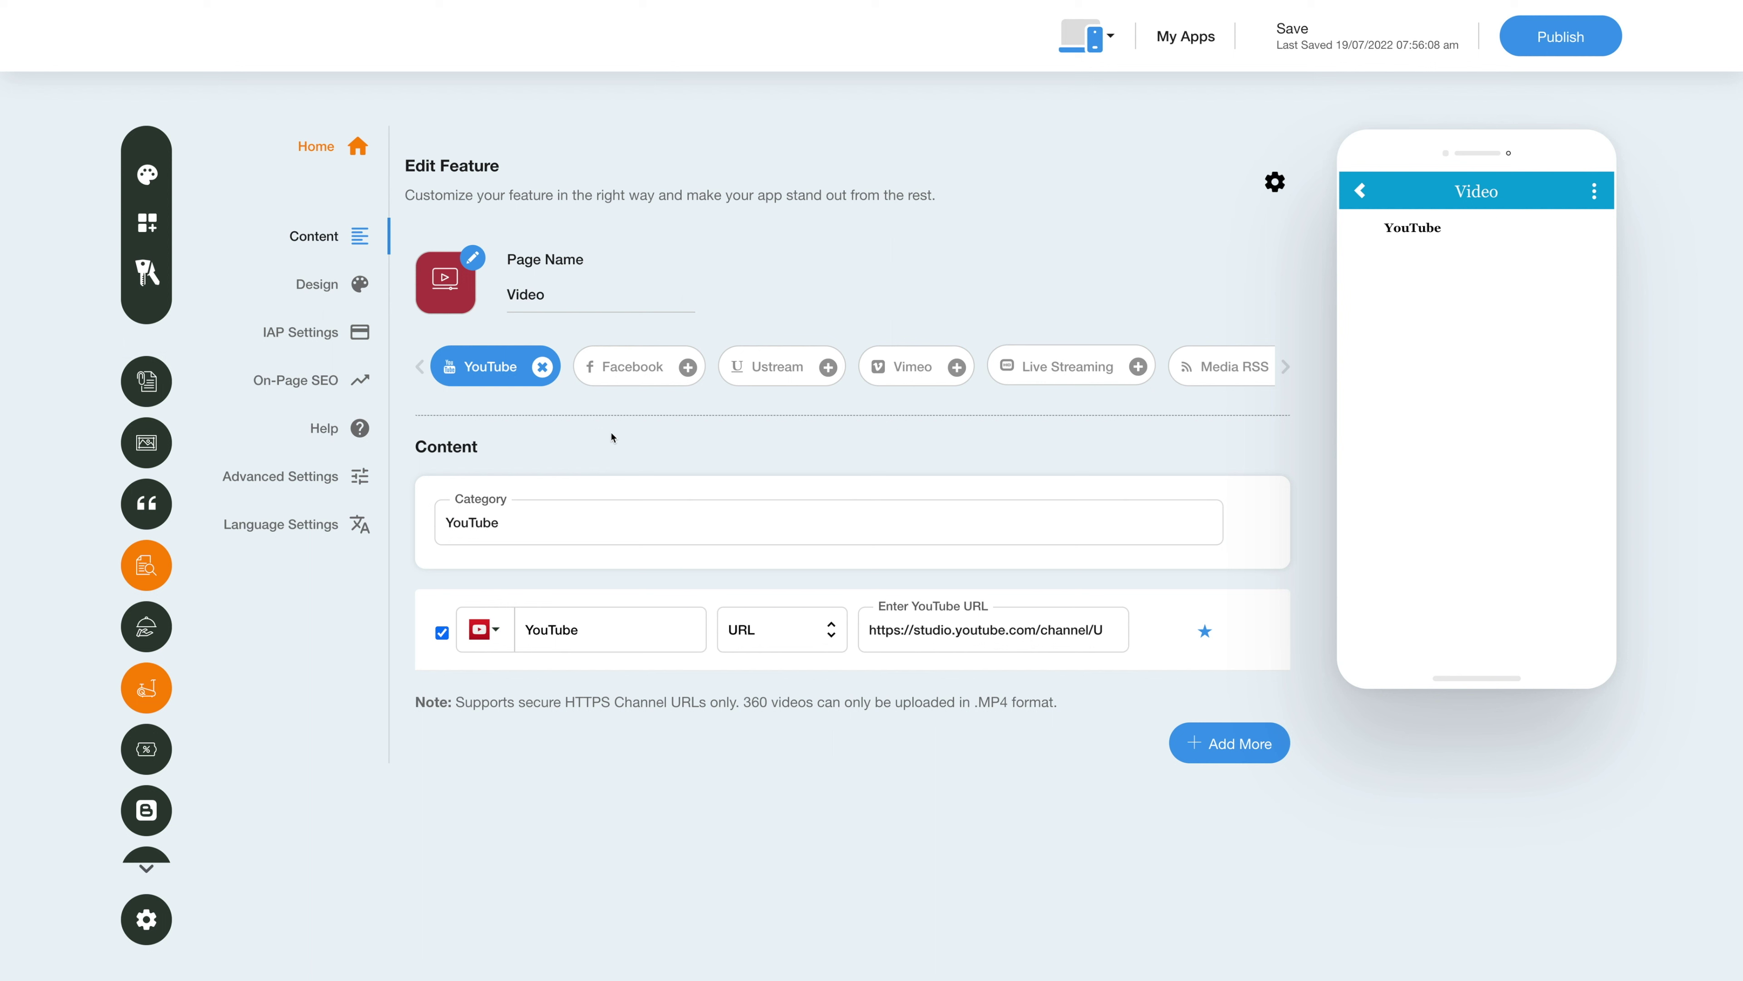
pyautogui.click(623, 375)
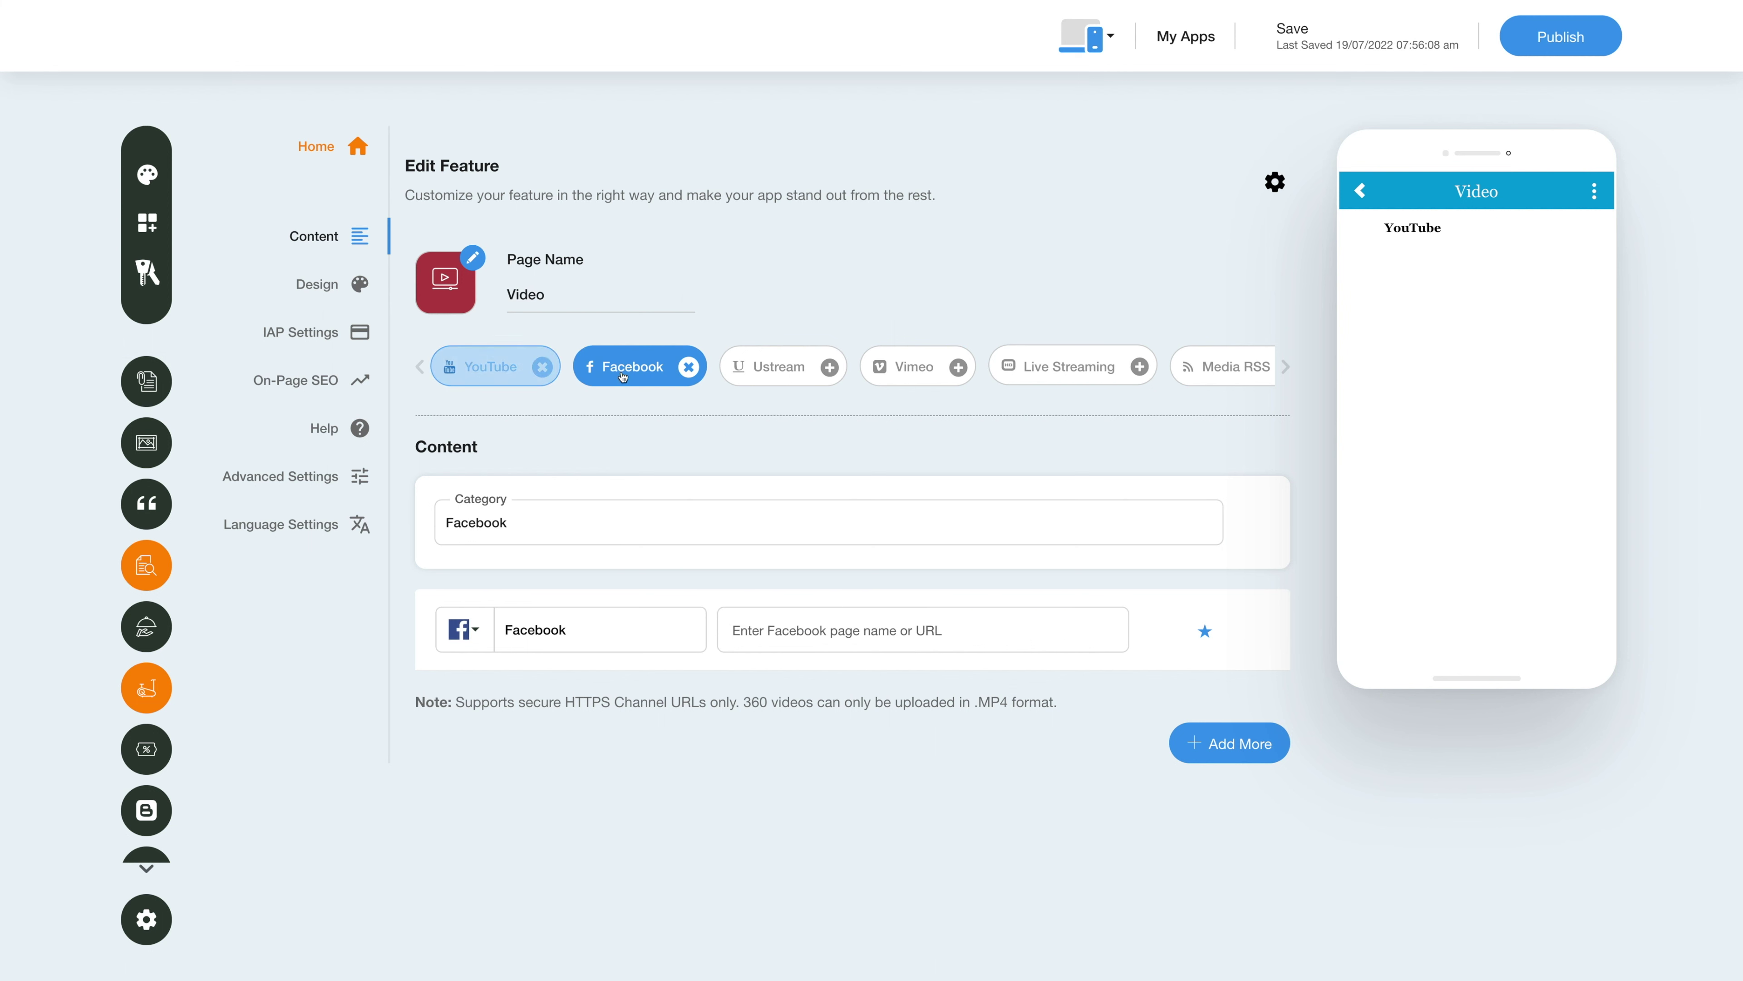
# Step: Paste the channel URL into the Facebook entry, leaving category and entry names unchanged
pyautogui.click(547, 531)
pyautogui.click(609, 569)
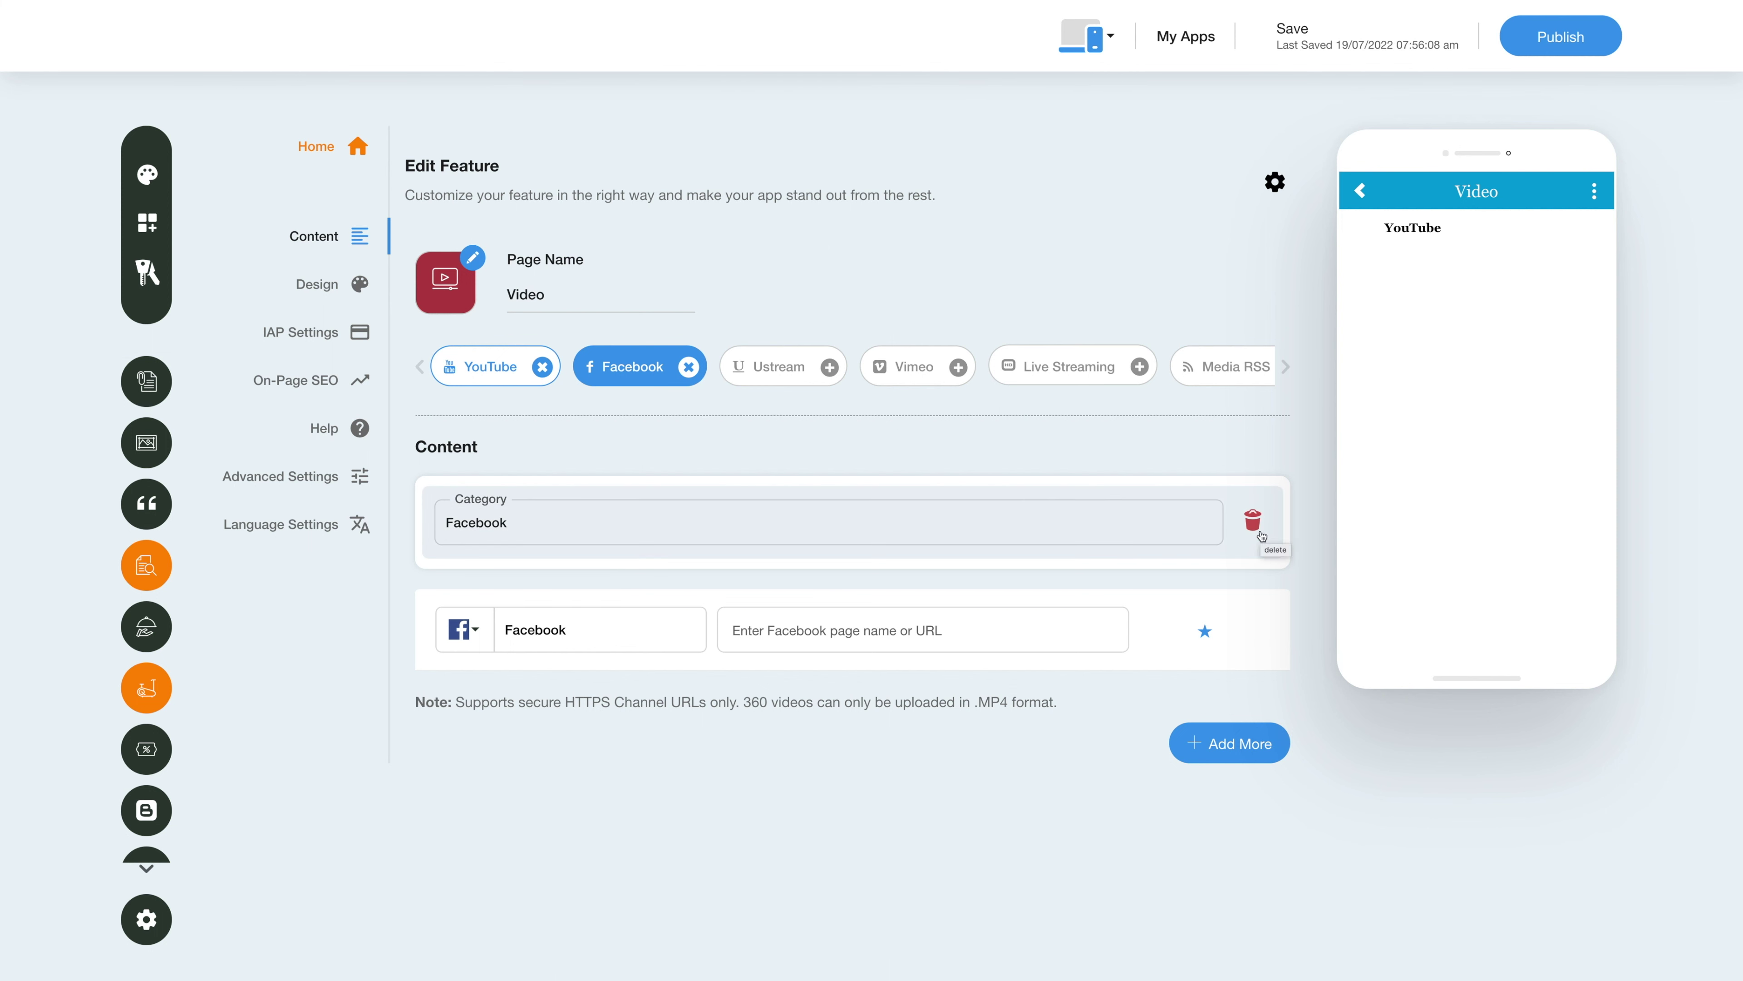
pyautogui.click(597, 632)
pyautogui.click(540, 671)
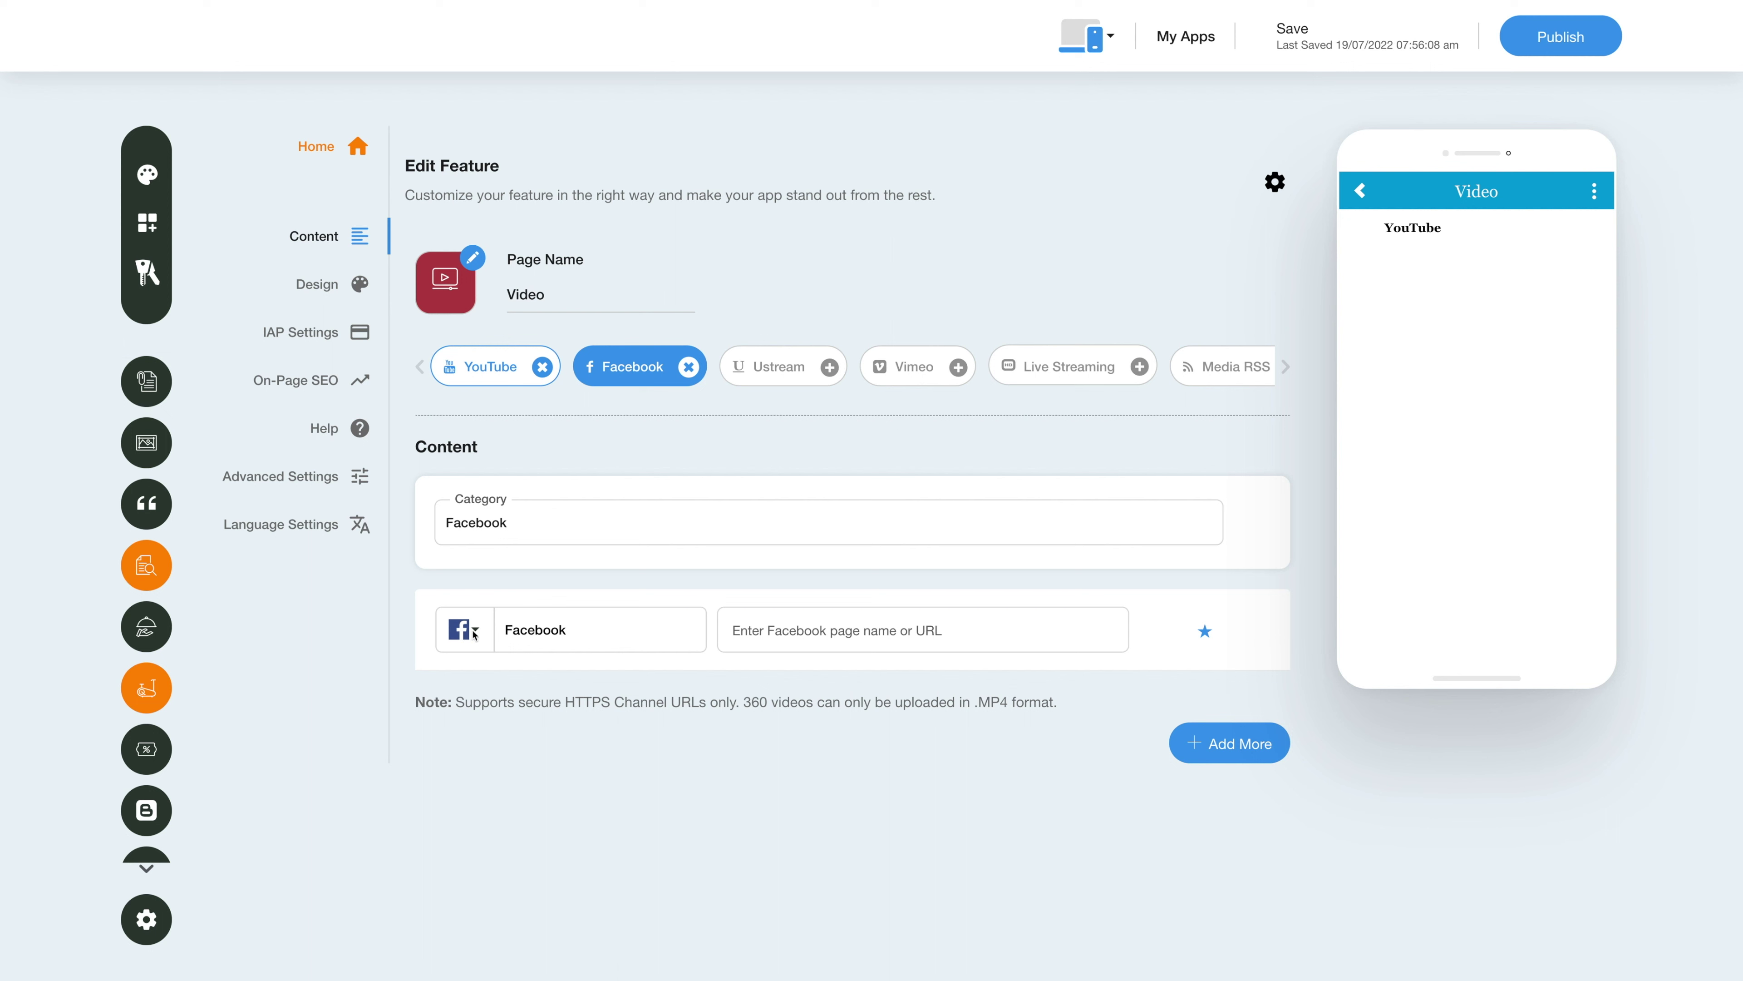
pyautogui.click(774, 632)
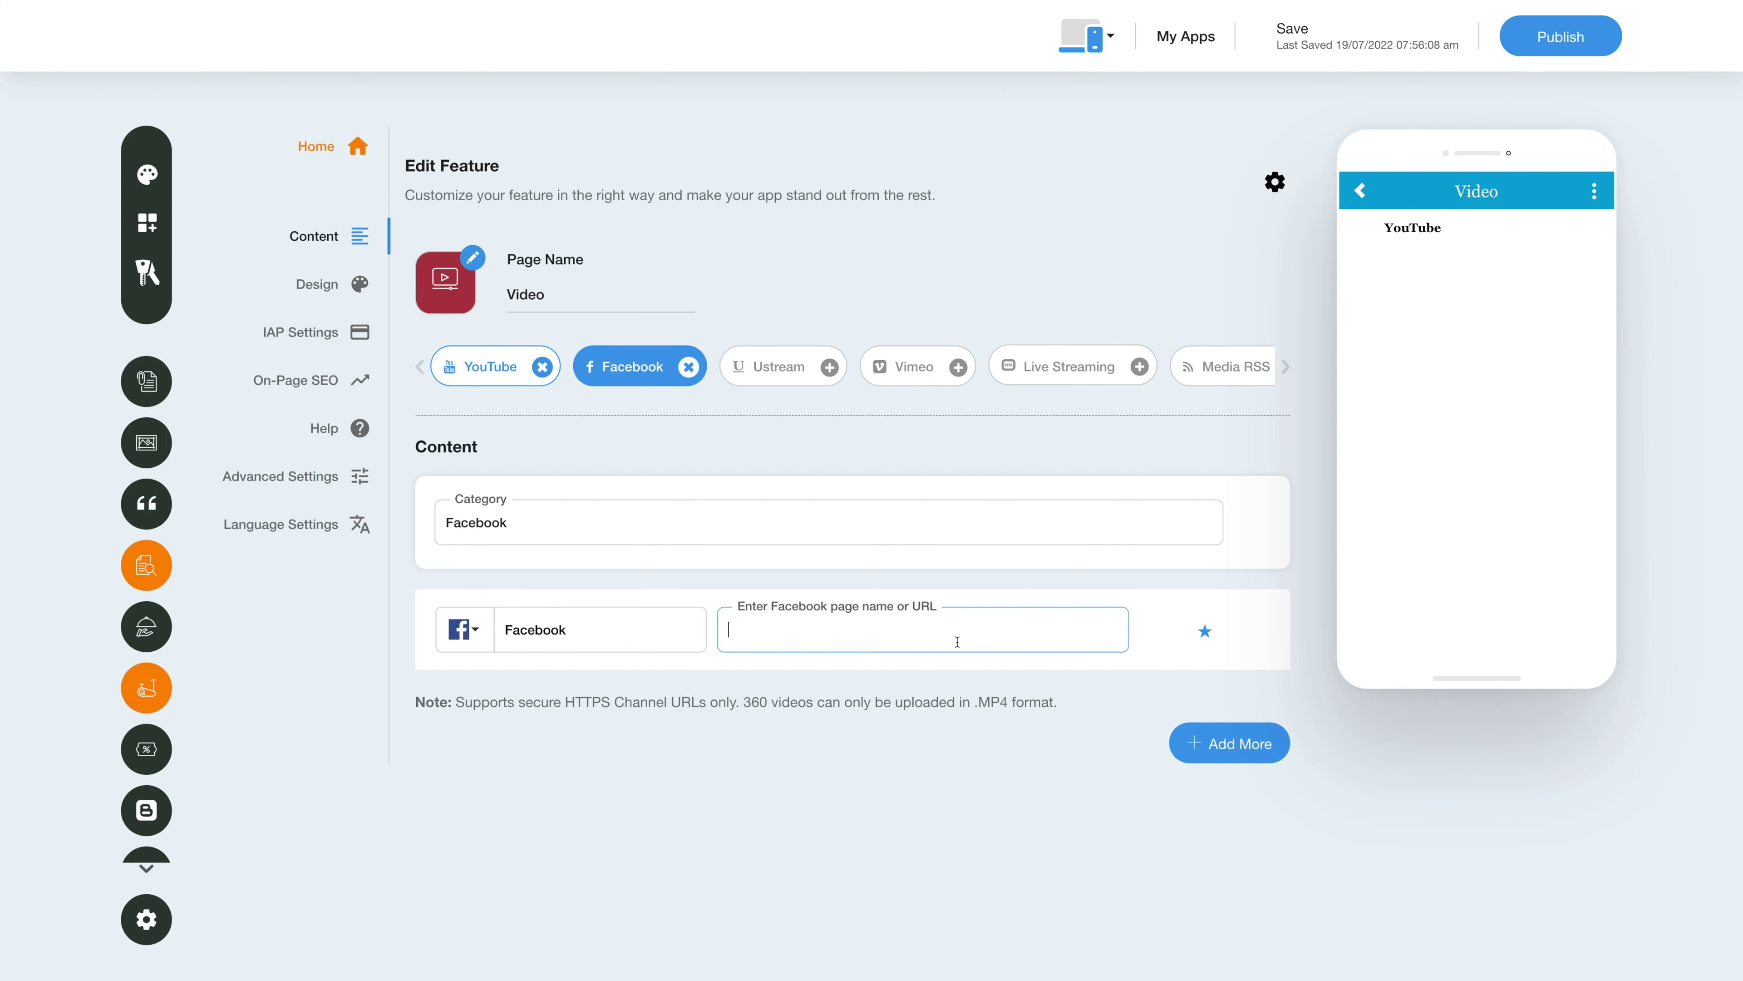
pyautogui.hotkey('ctrl', 'v')
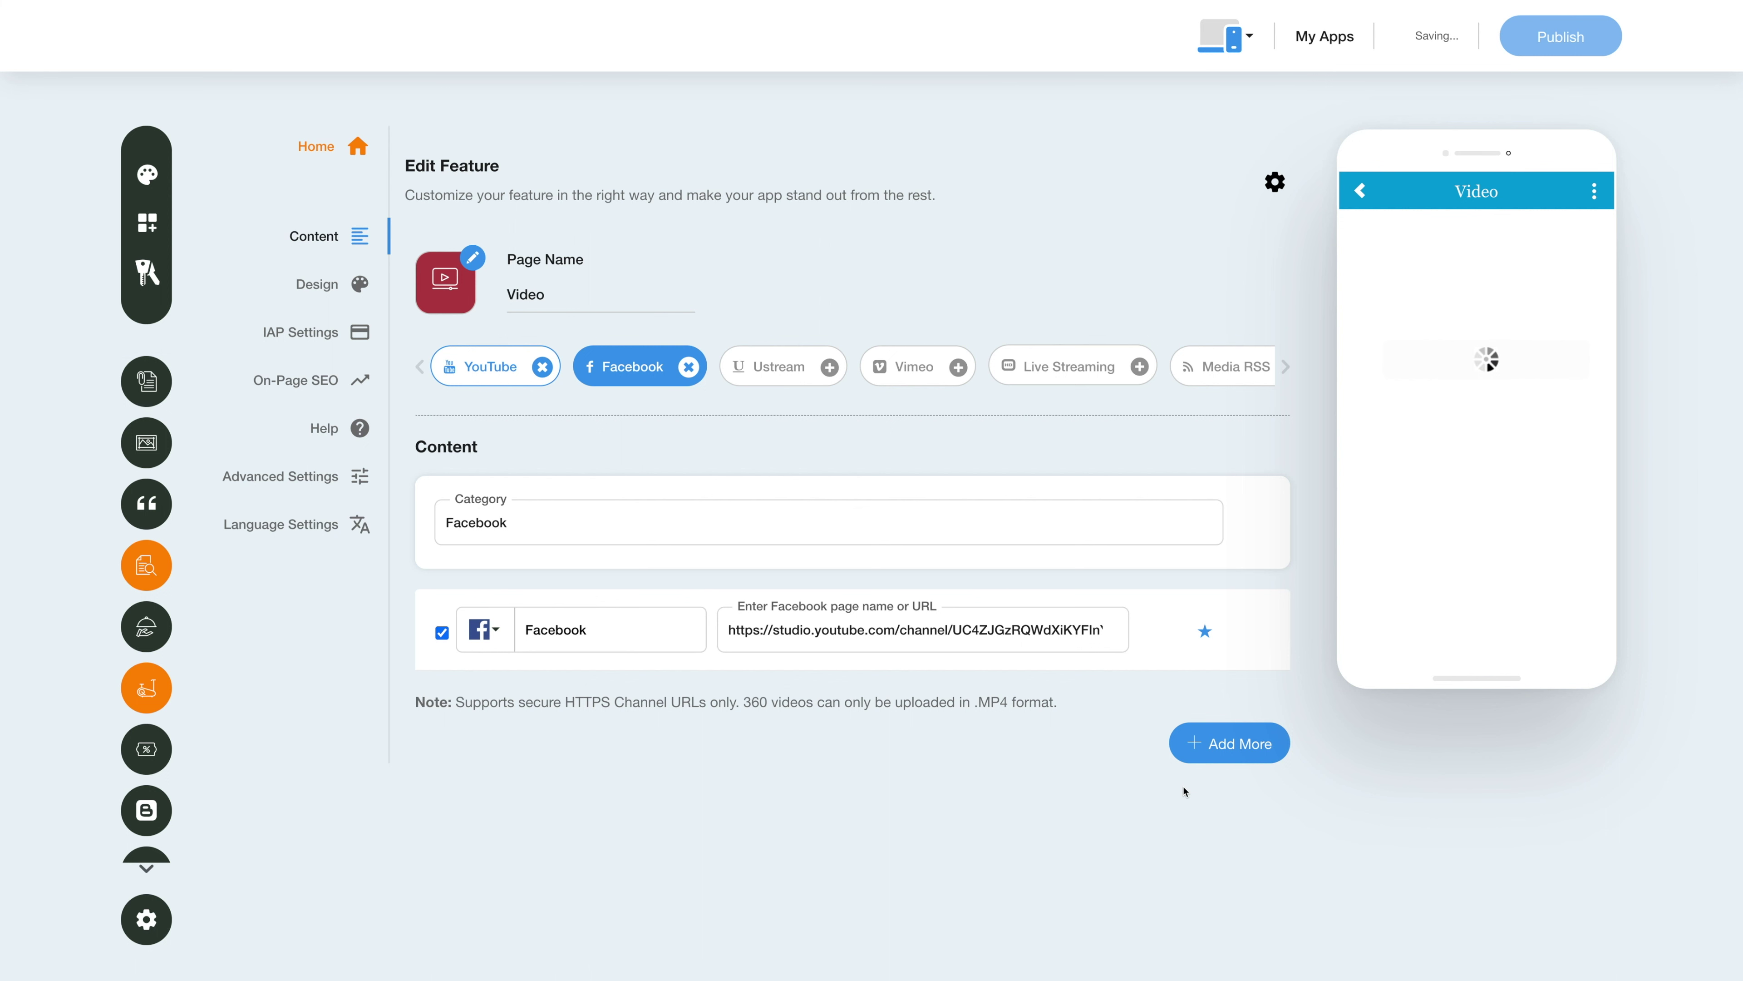
# Step: Add a second Facebook row and delete it again after confirming
pyautogui.click(1239, 748)
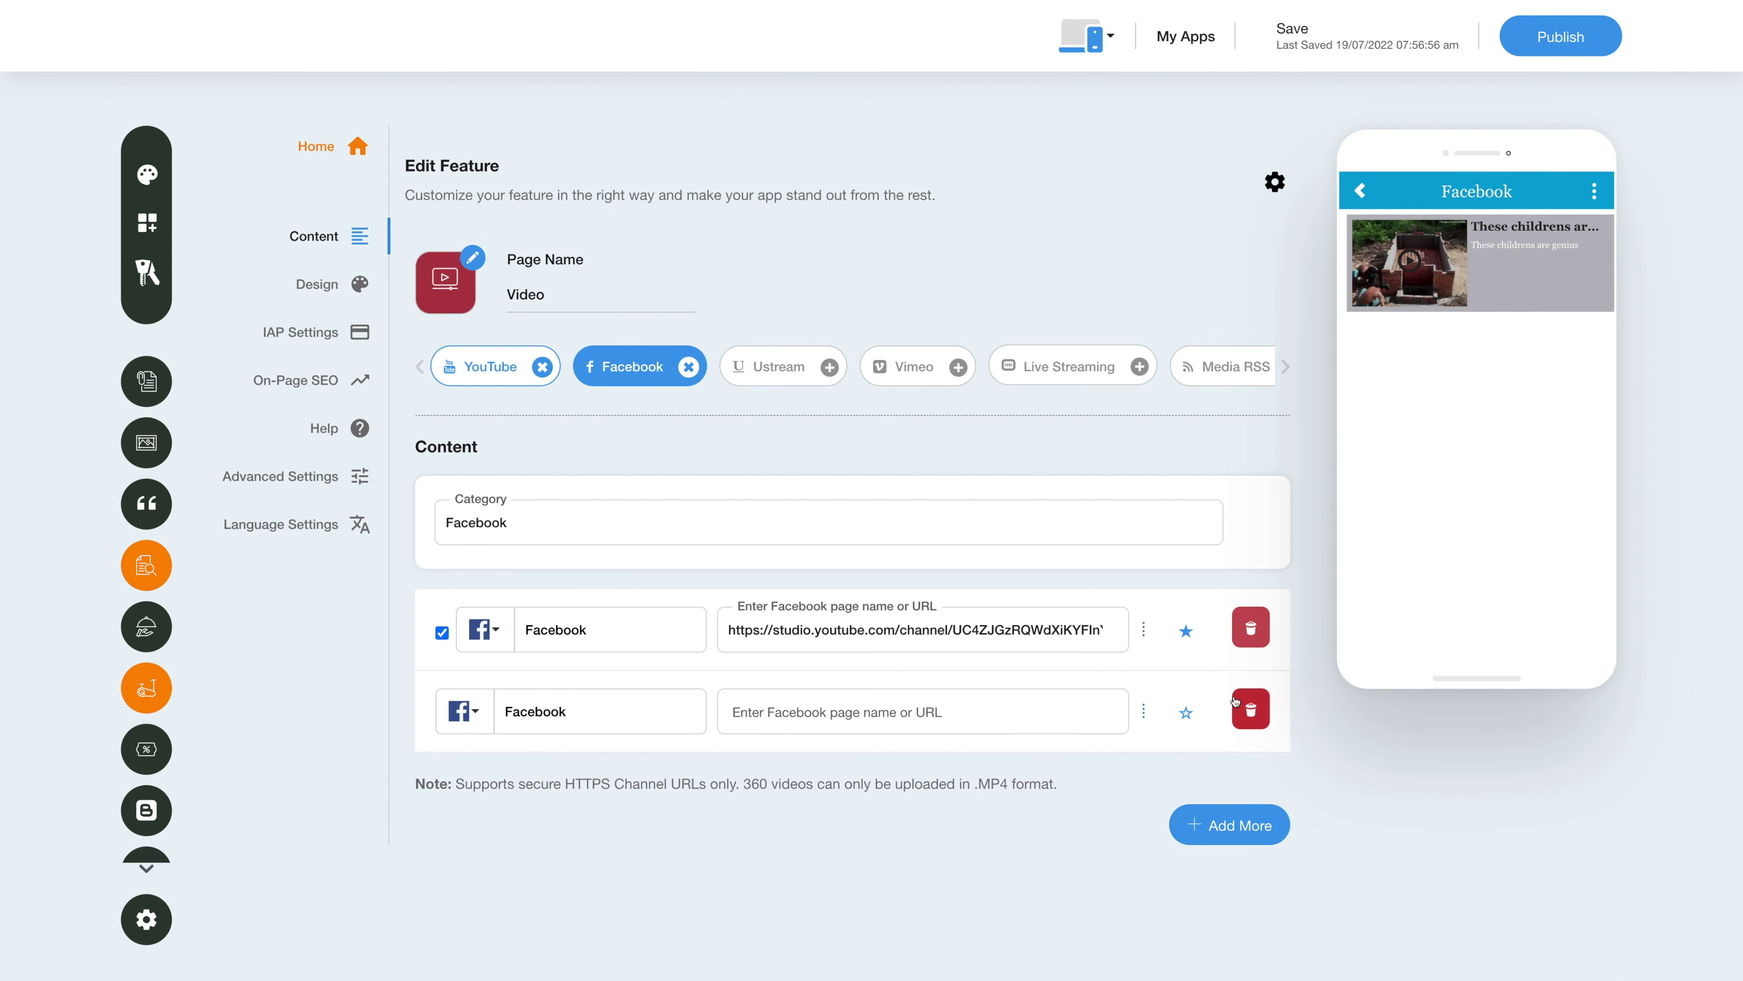
pyautogui.click(1268, 707)
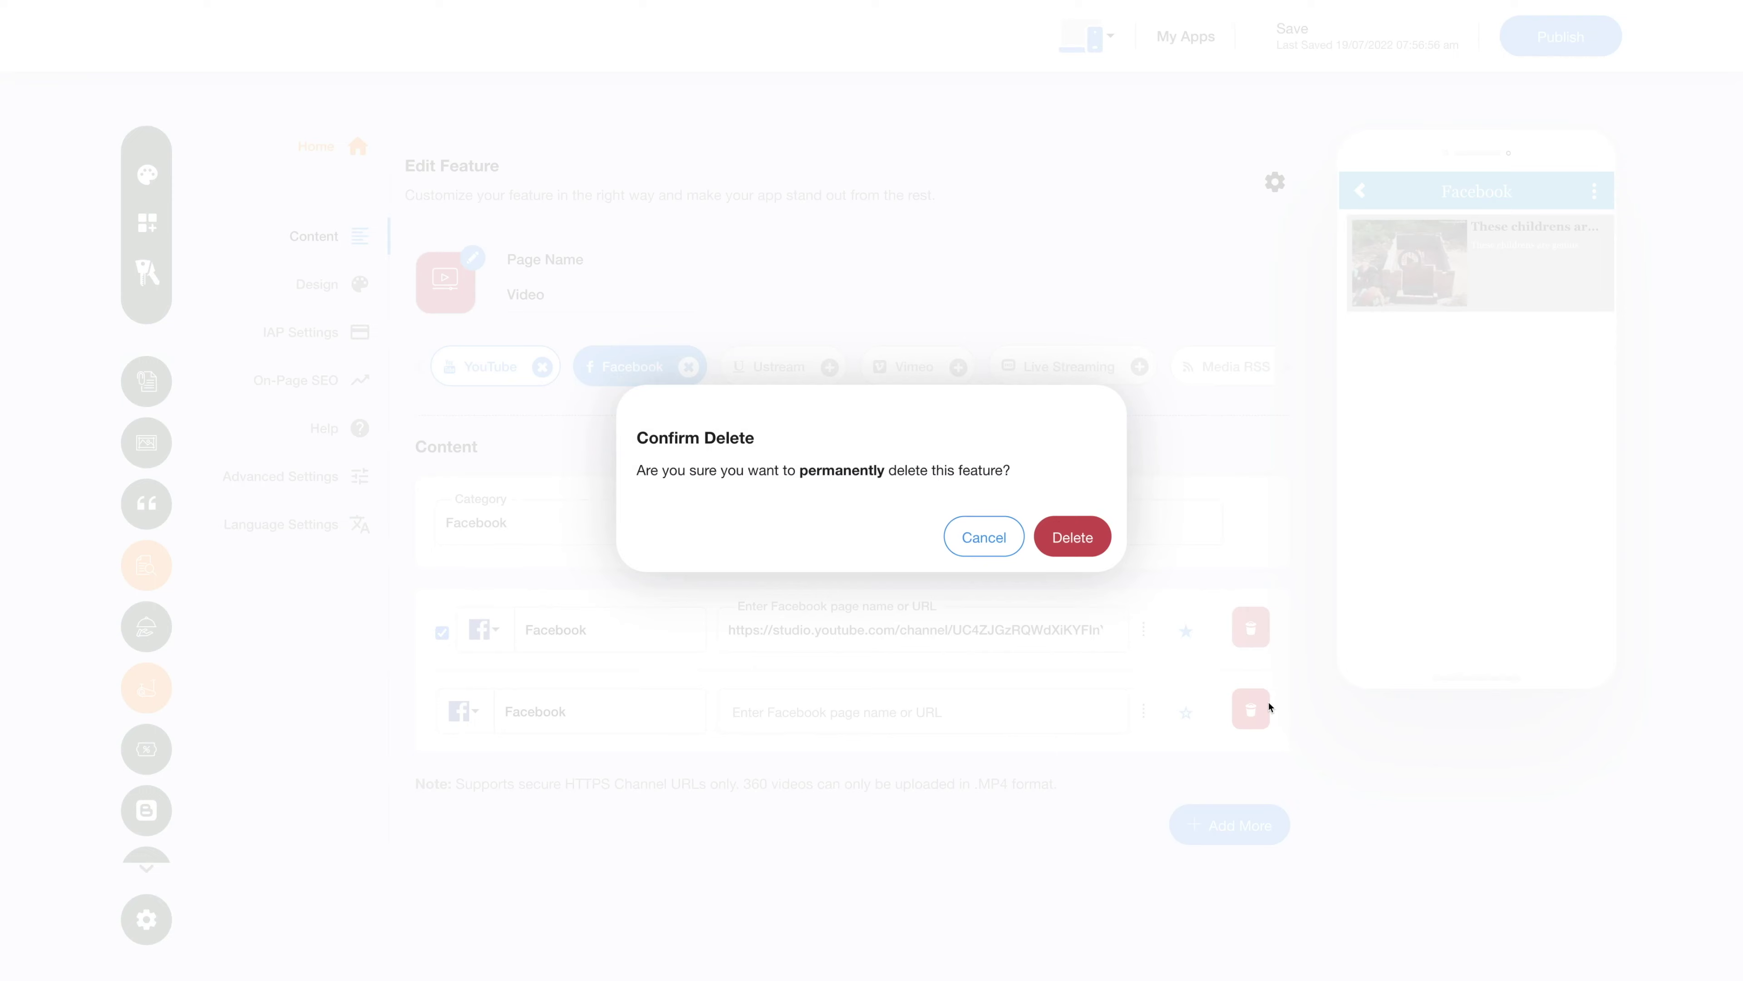
pyautogui.click(1084, 547)
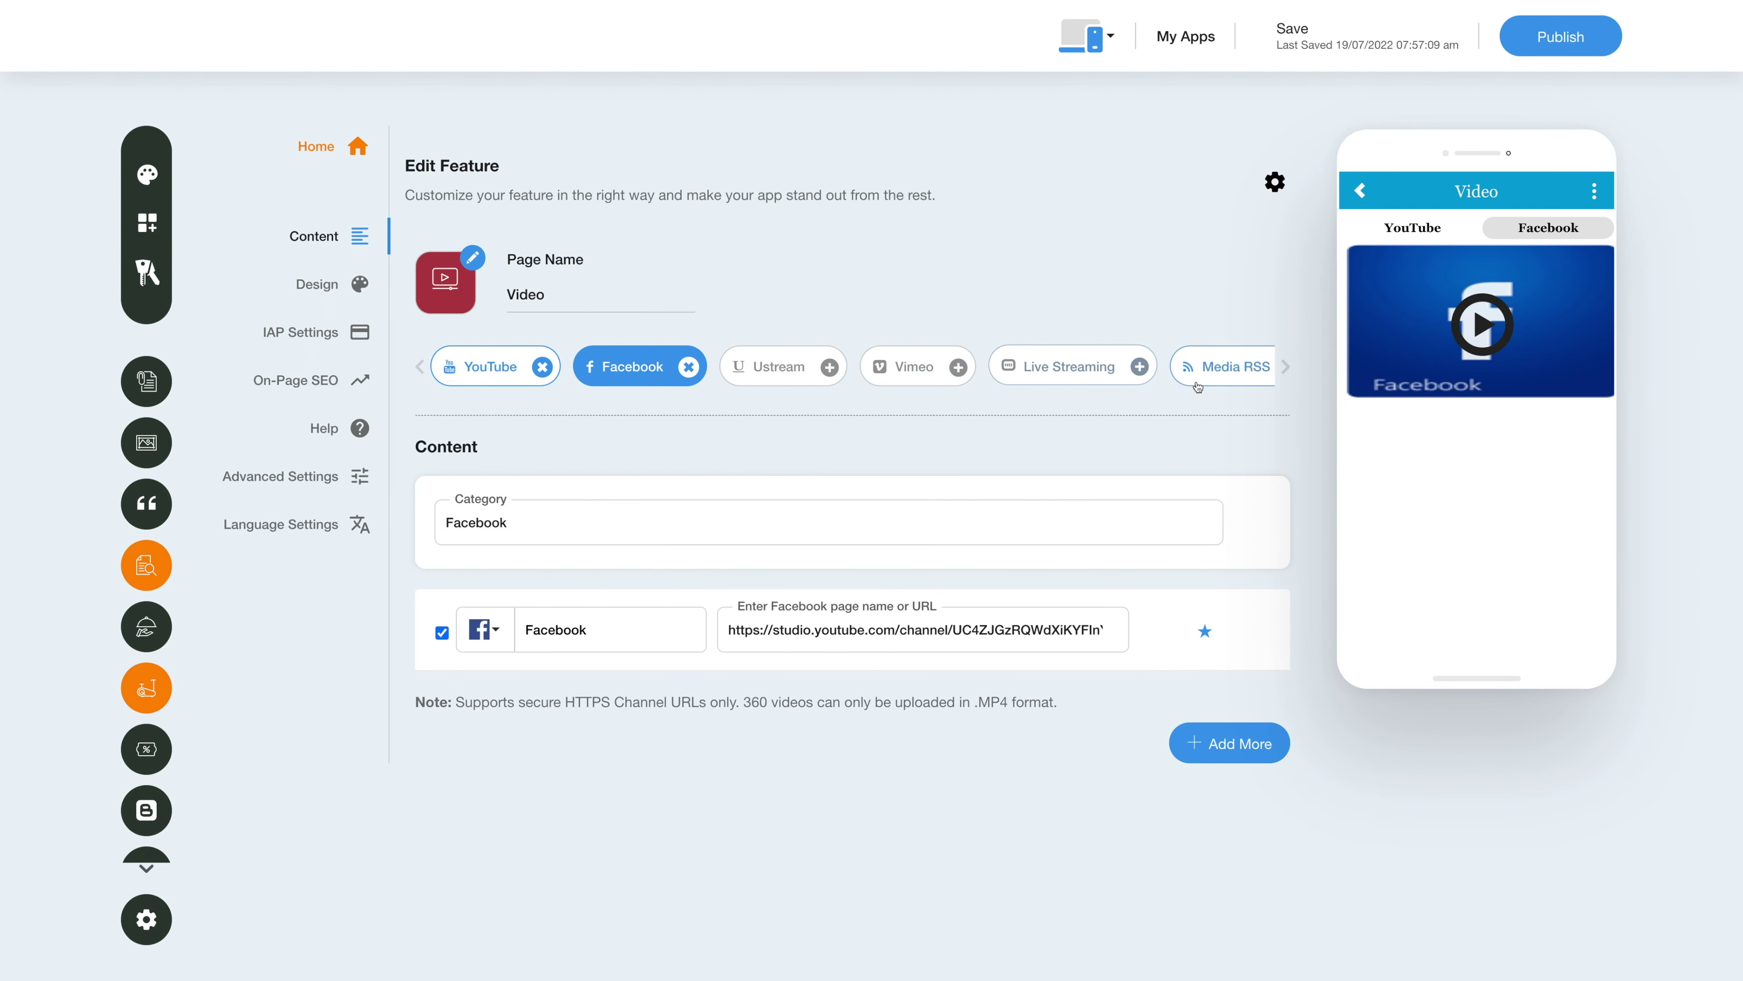
# Step: Scroll the category carousel and step through 360 Video, Facebook Live and YouTube Live
pyautogui.click(1286, 367)
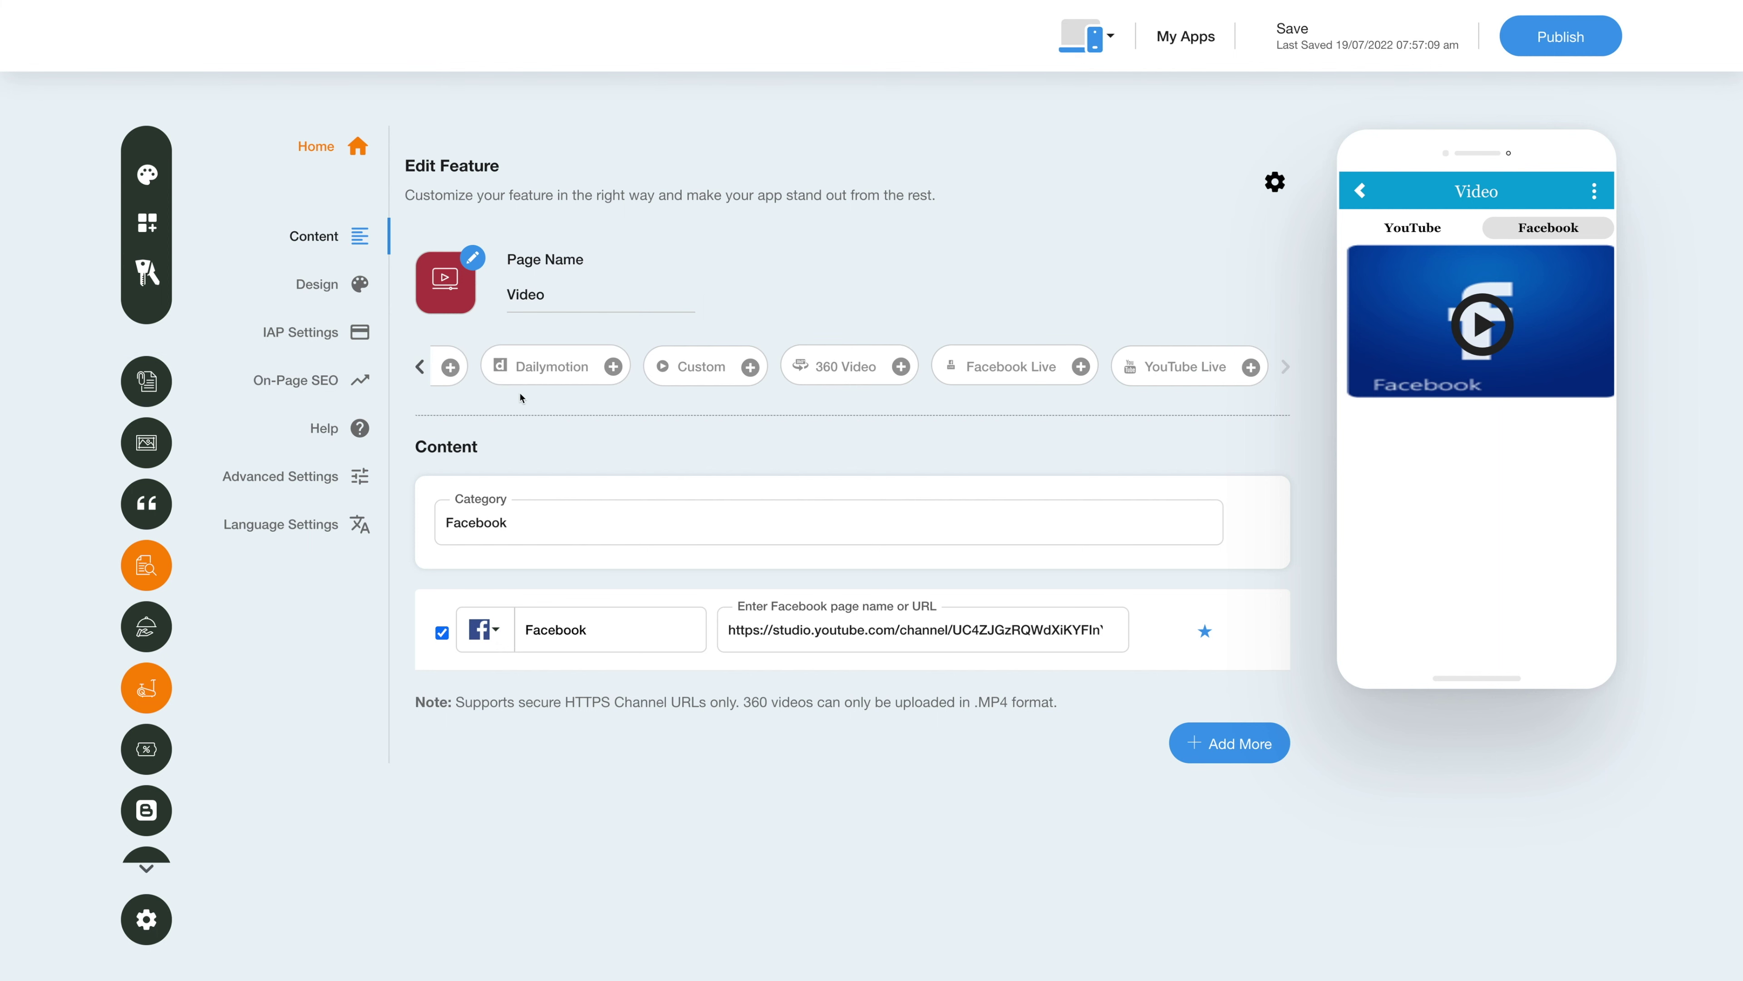
pyautogui.click(845, 366)
pyautogui.click(1011, 366)
pyautogui.click(1157, 380)
# Step: In the Custom category, check the icon choices, then upload a video file from the Desktop
pyautogui.click(695, 378)
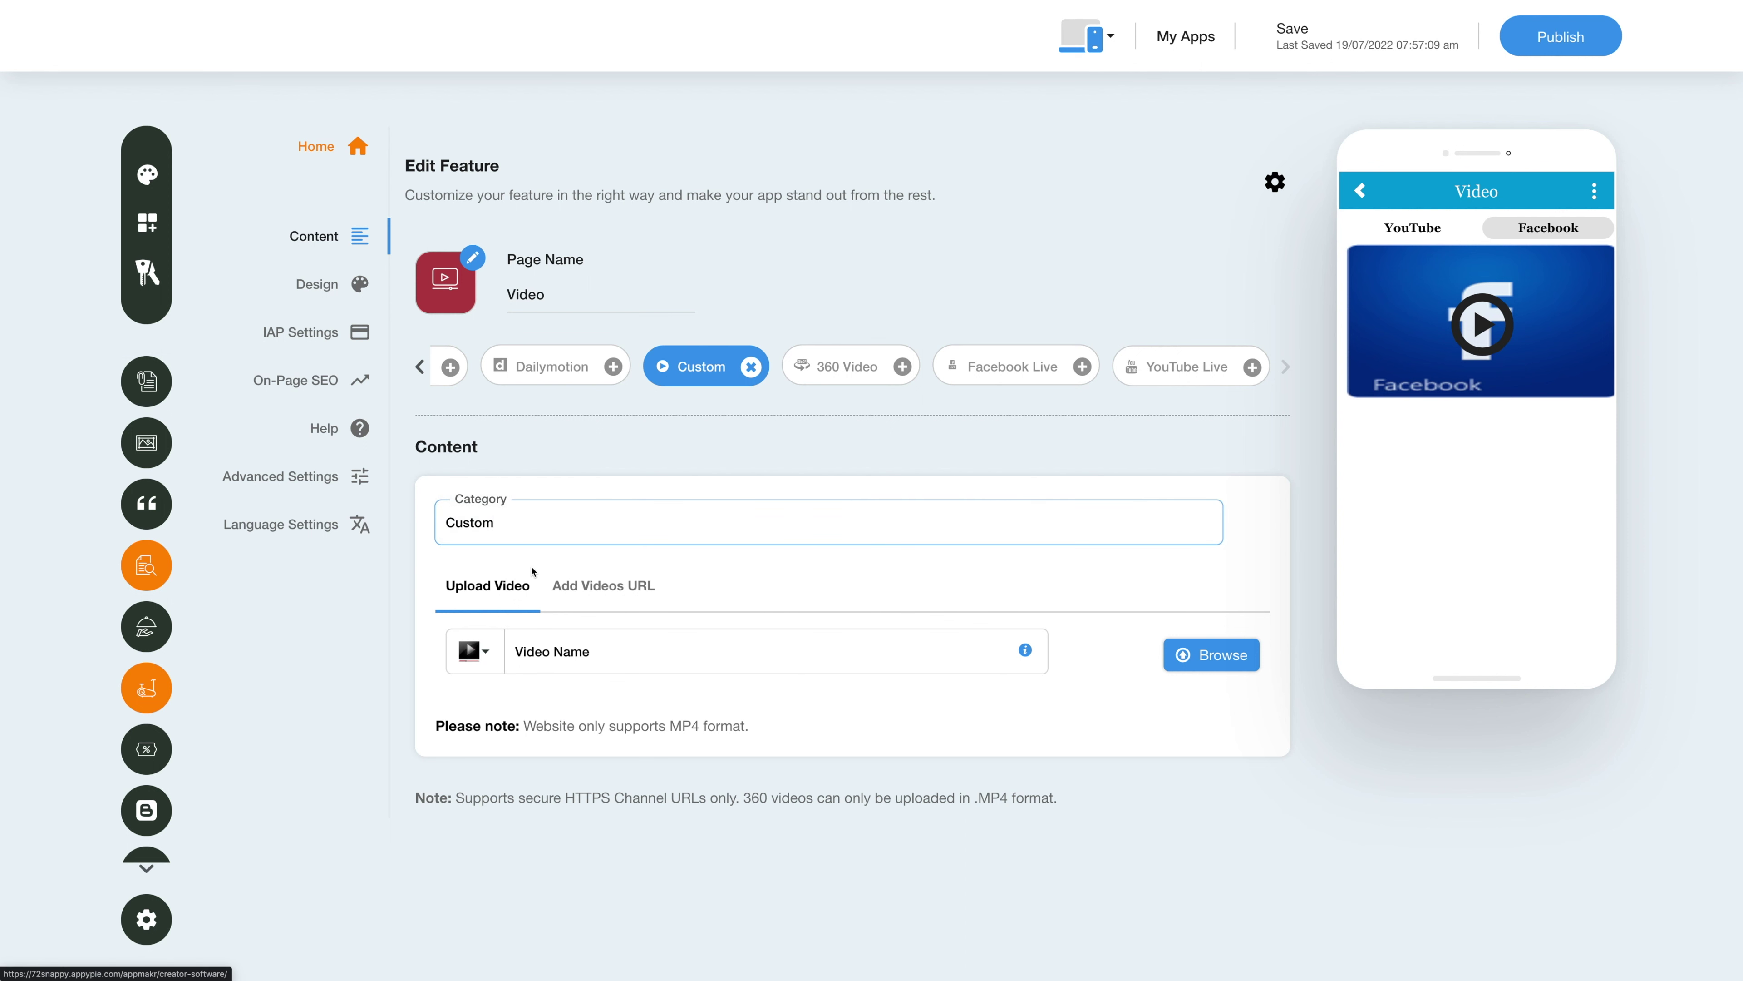
pyautogui.moveTo(1252, 515)
pyautogui.click(604, 654)
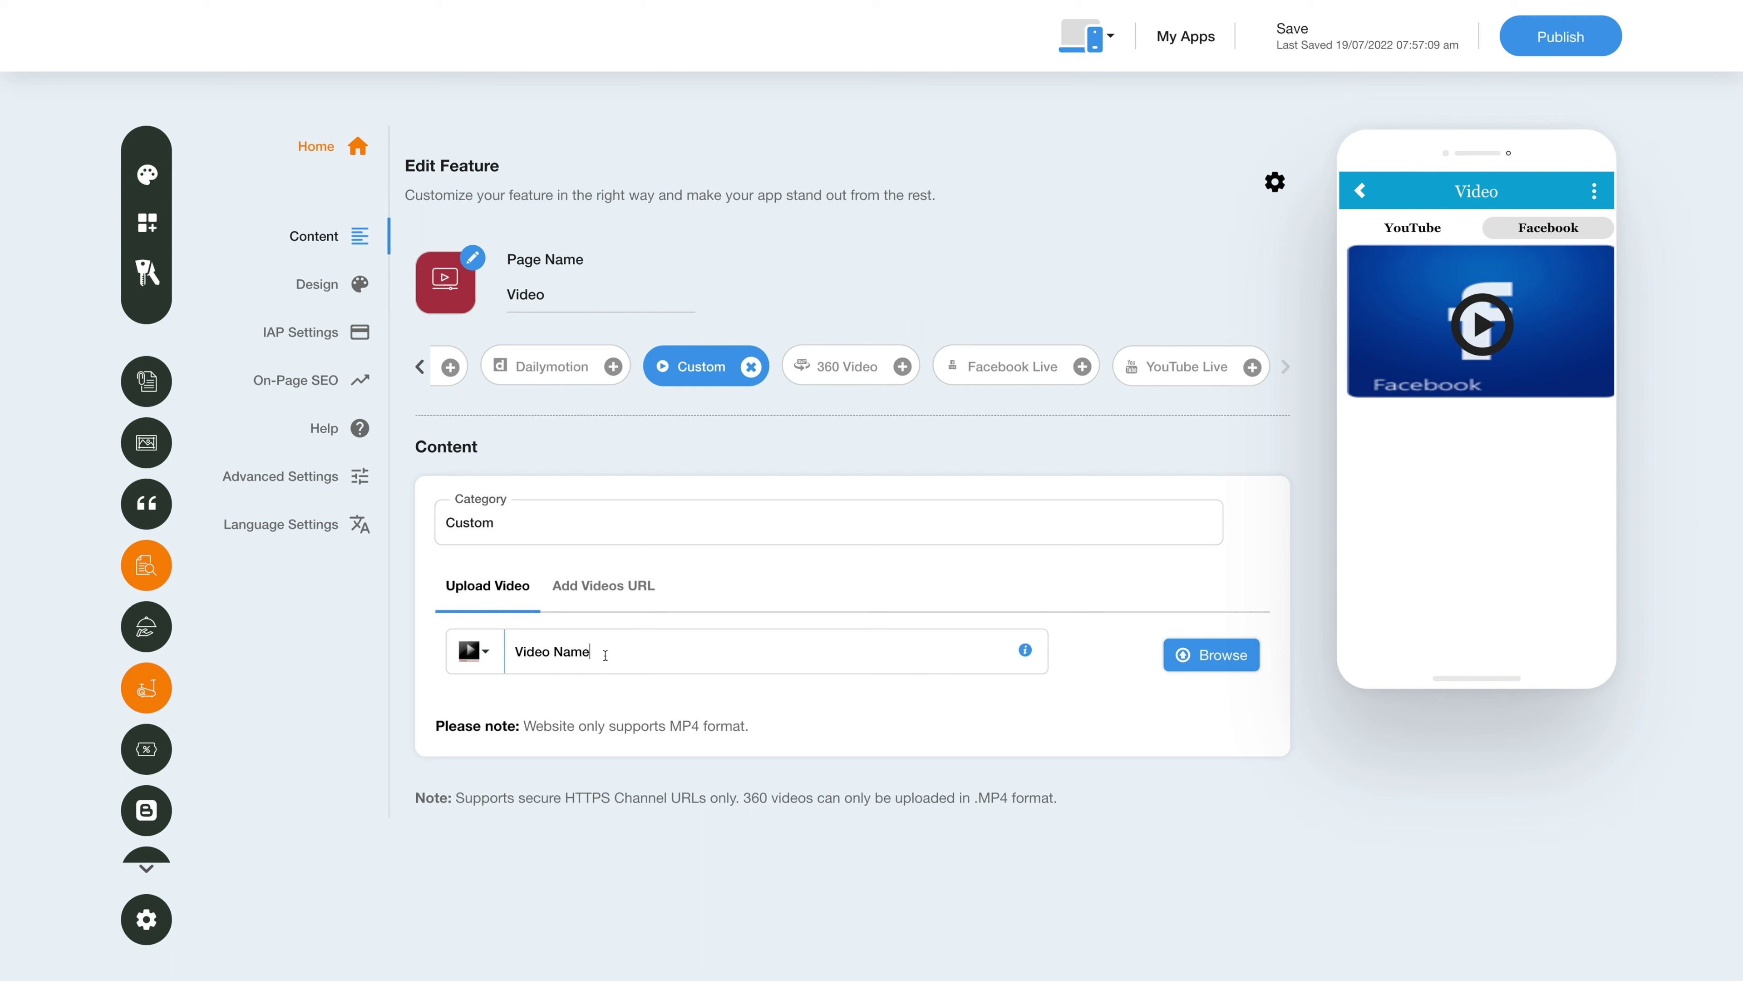
pyautogui.click(484, 651)
pyautogui.click(1346, 344)
pyautogui.click(1213, 664)
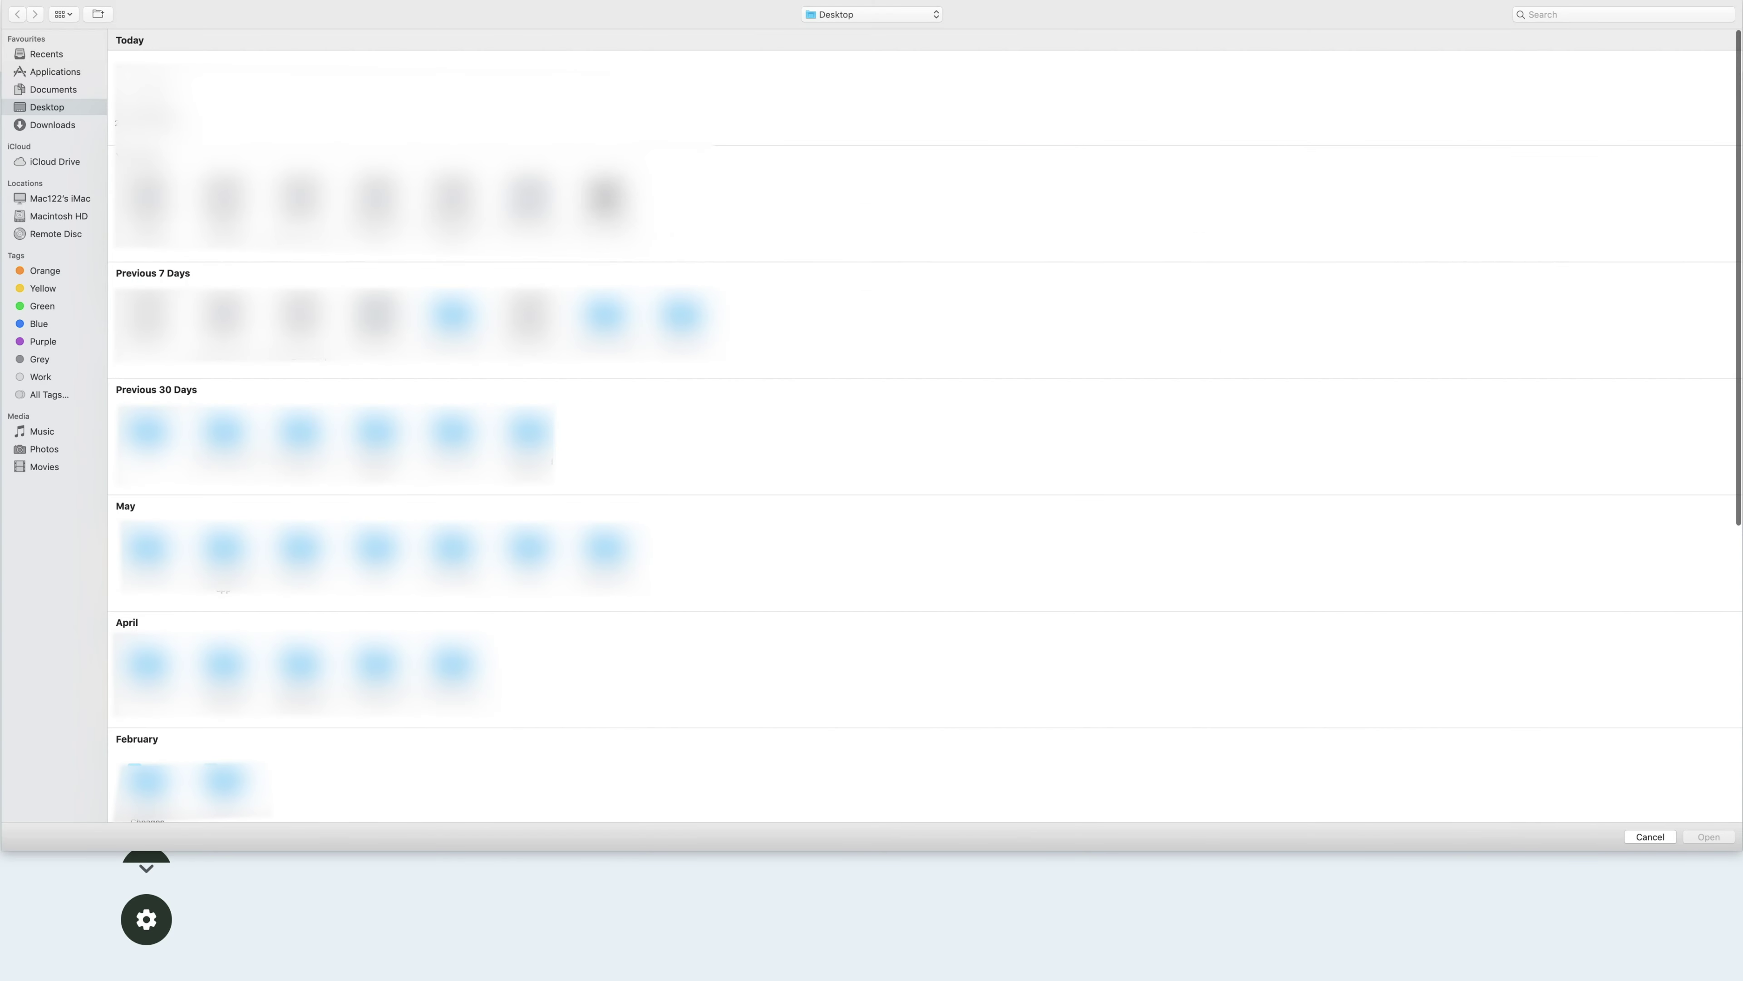
pyautogui.click(1716, 837)
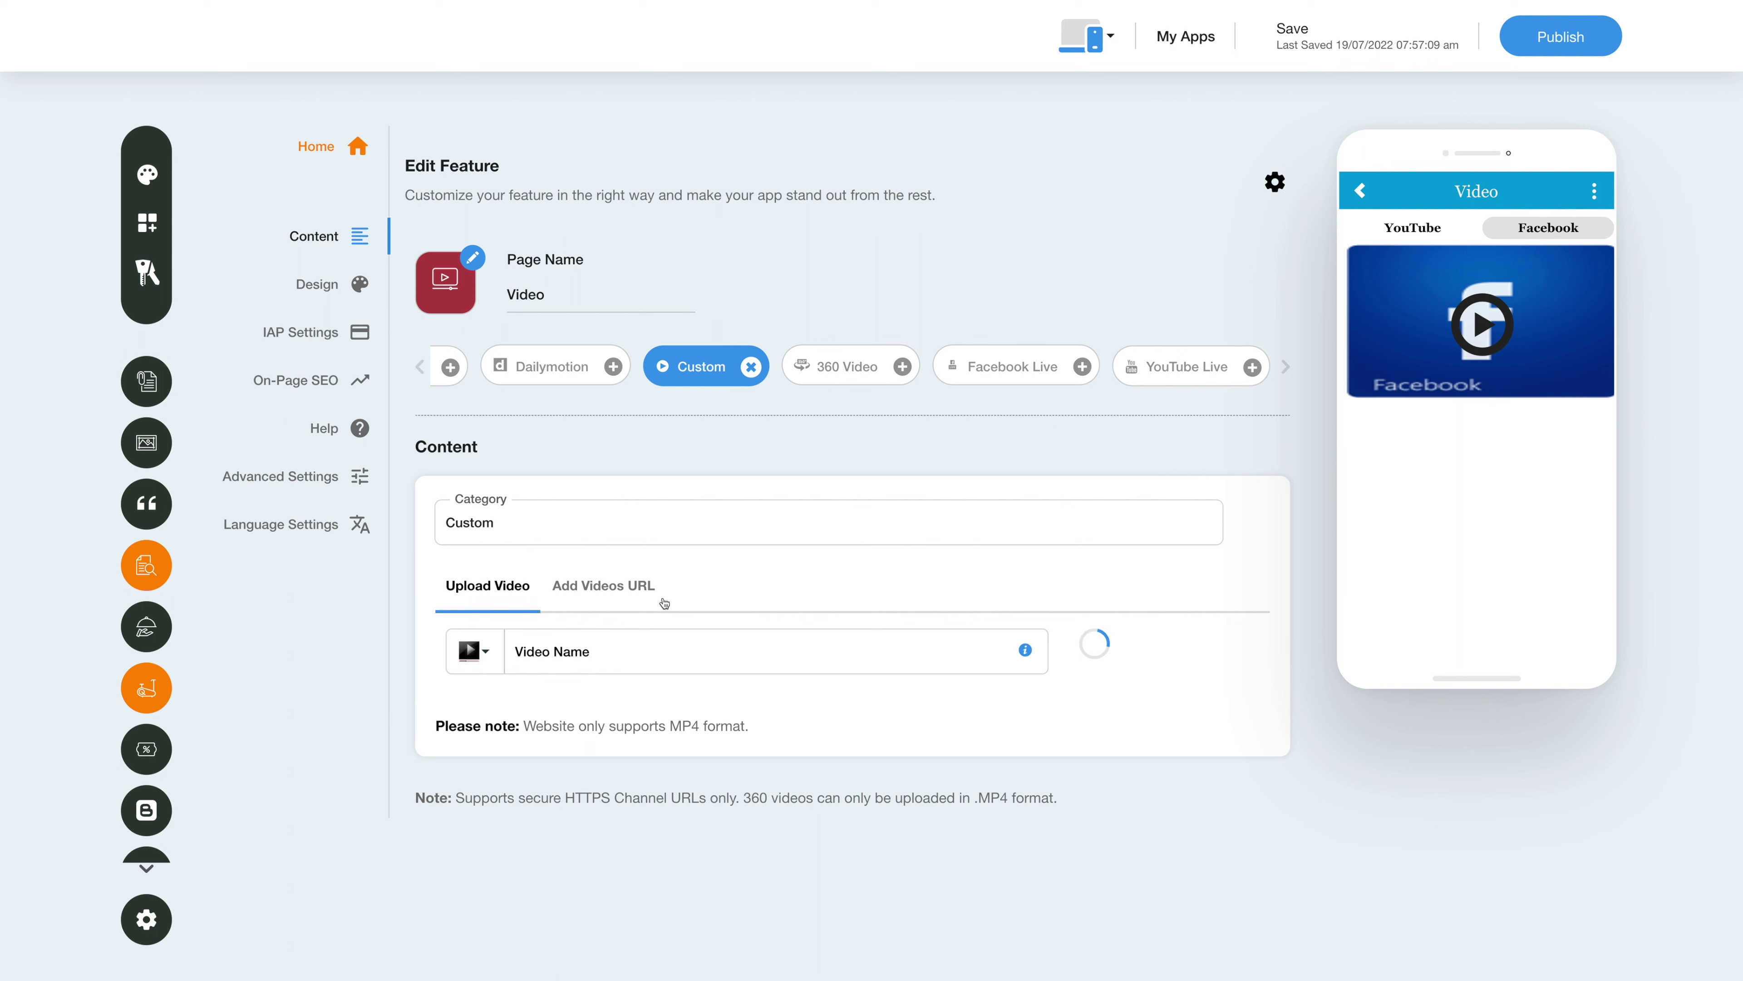
# Step: Add a custom video by pasting its URL into Enter Custom URL, then open Design settings
pyautogui.click(604, 595)
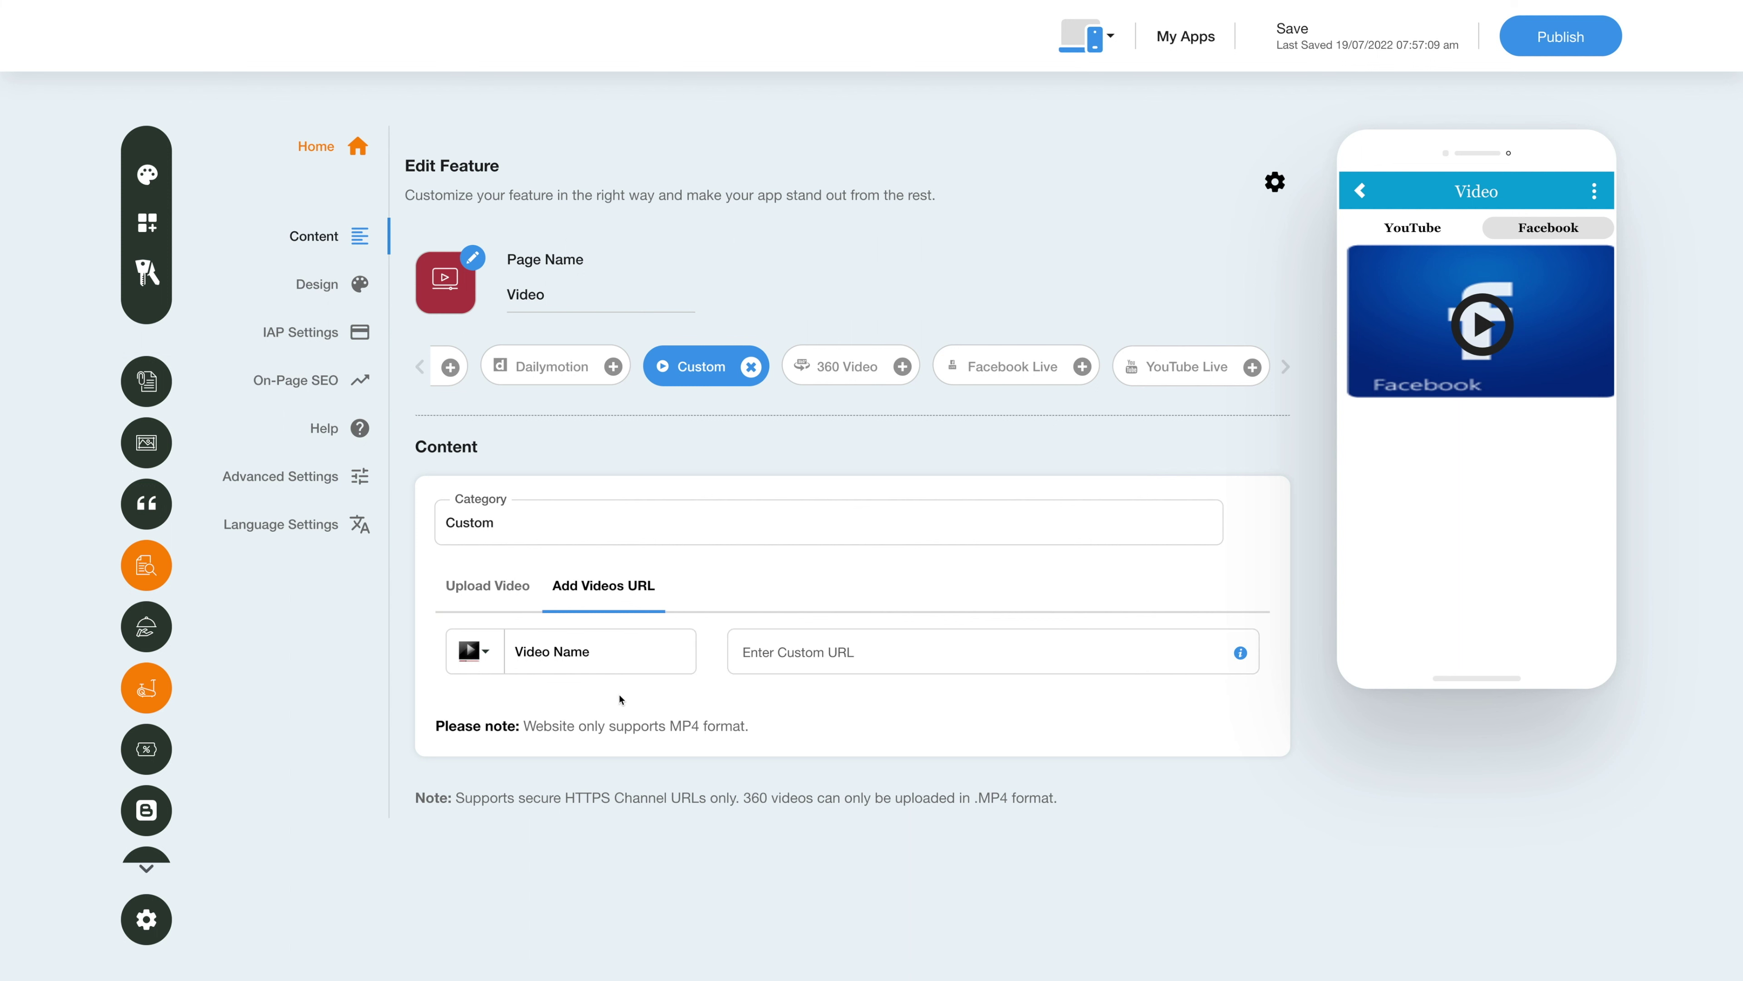
pyautogui.click(811, 648)
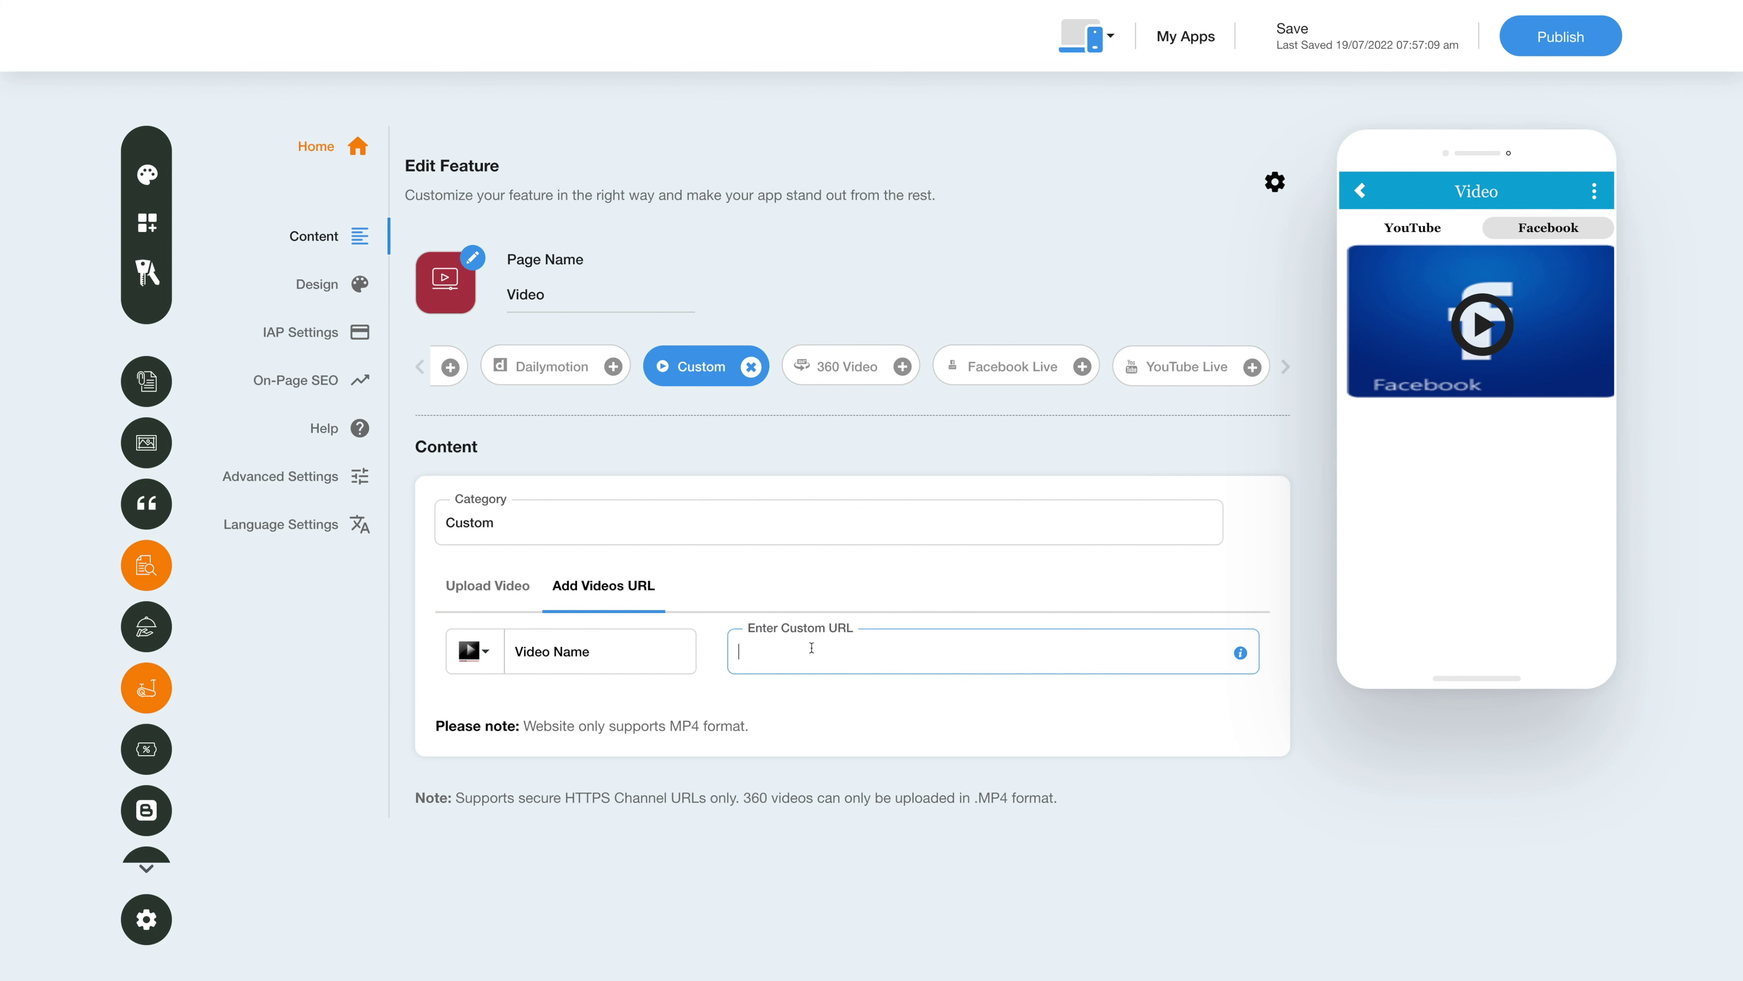
pyautogui.hotkey('ctrl', 'v')
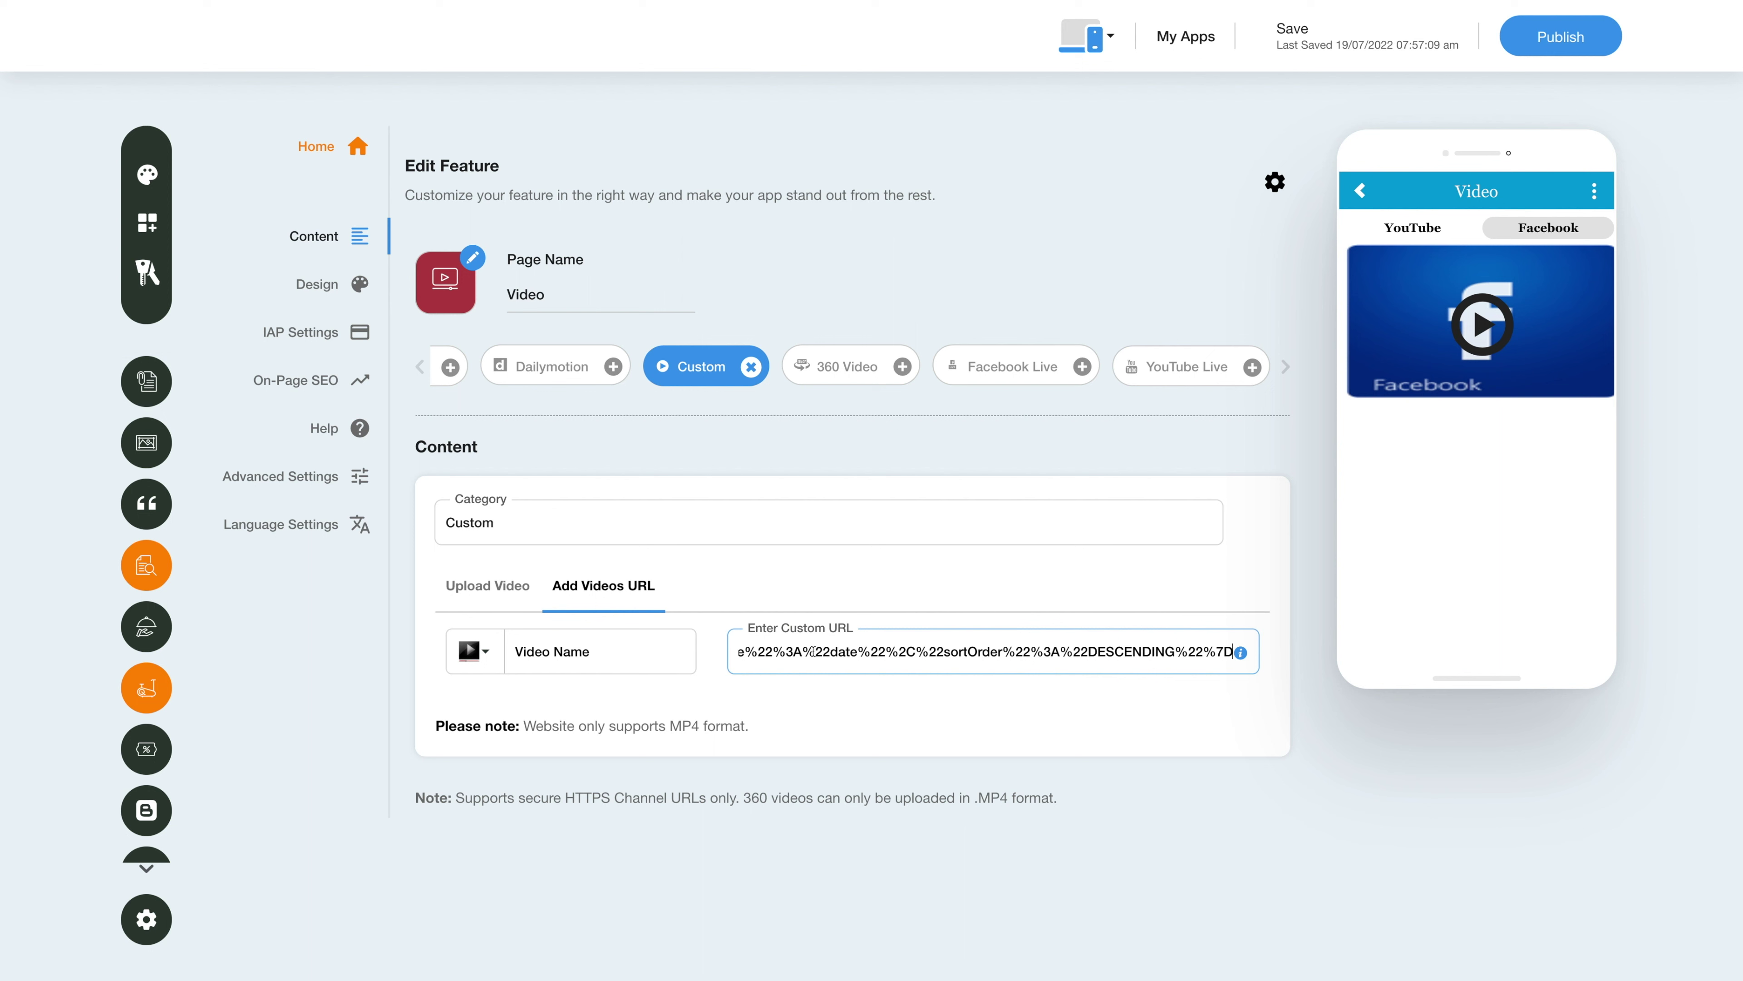
pyautogui.press('Return')
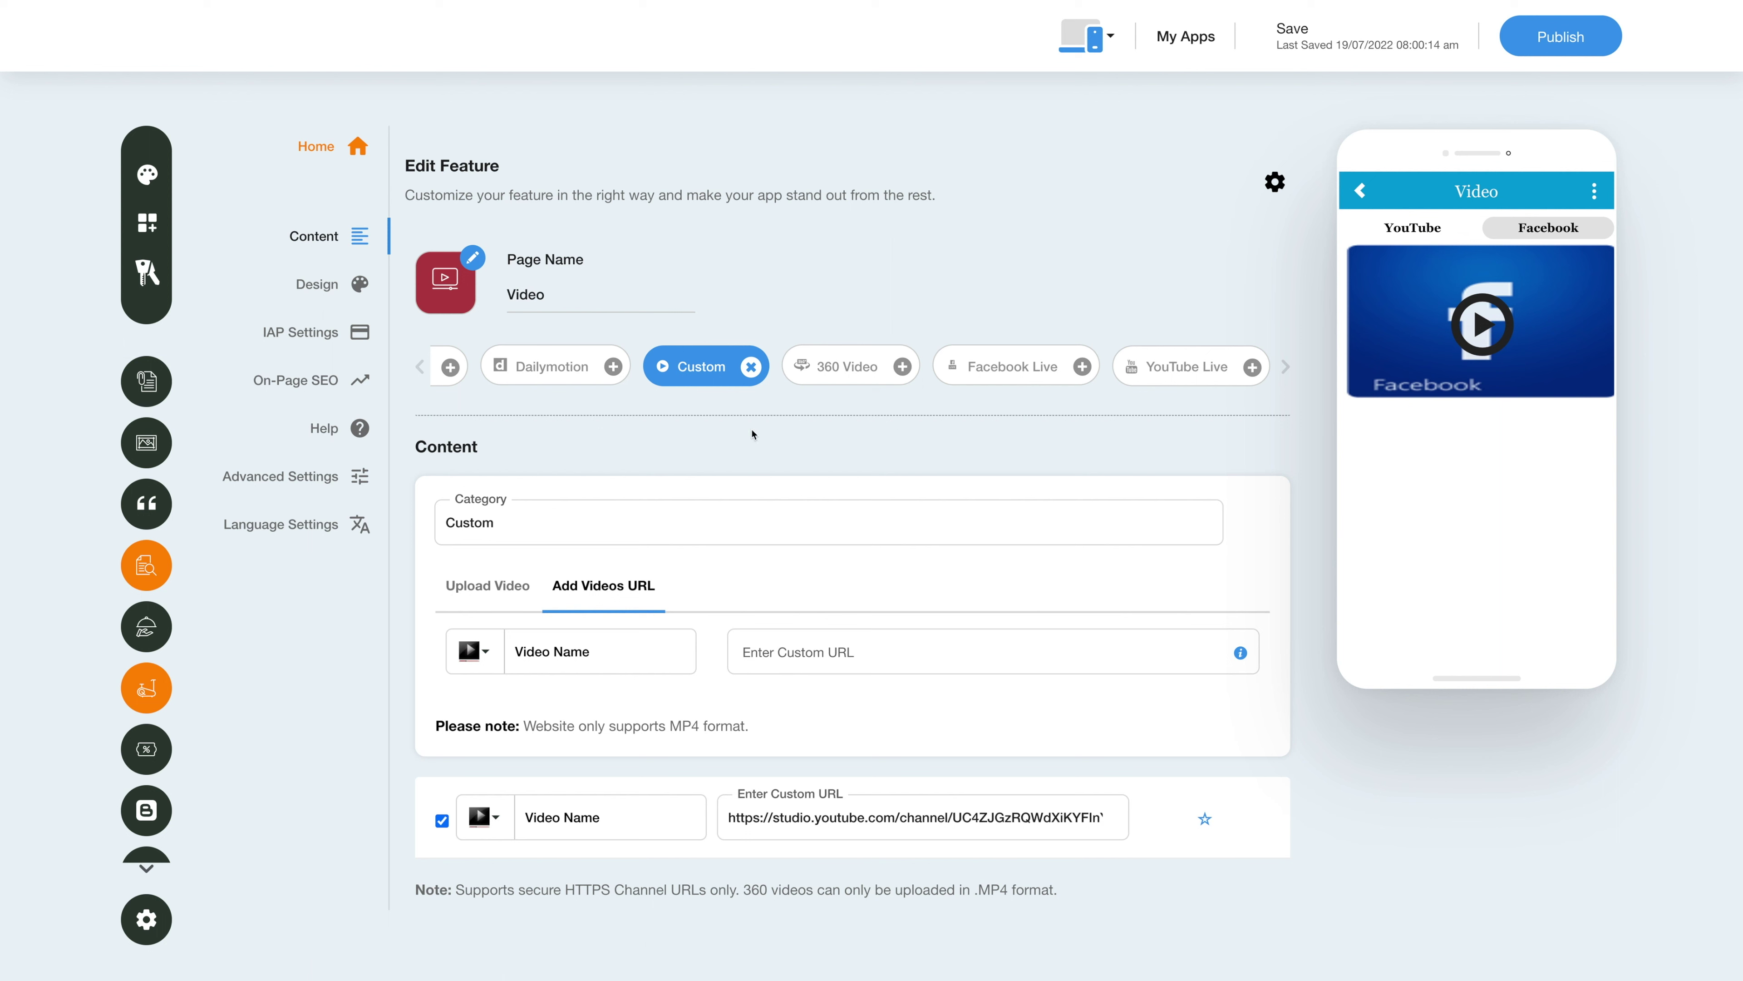
pyautogui.click(847, 369)
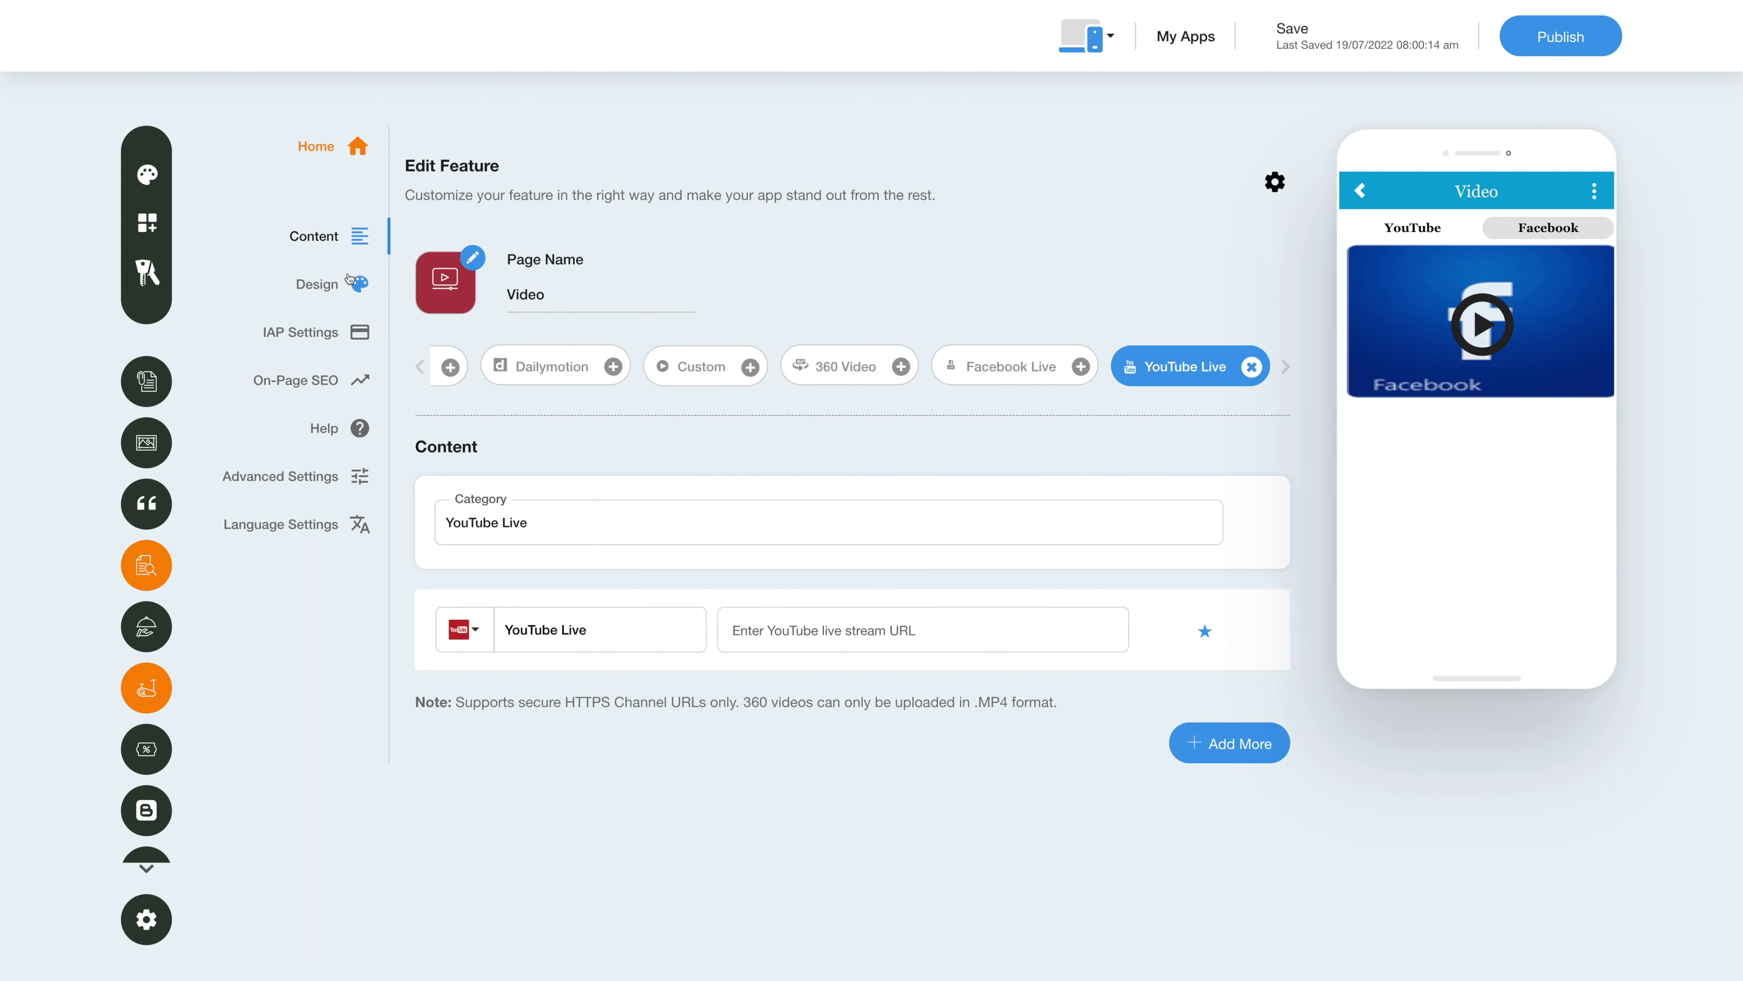
pyautogui.click(319, 283)
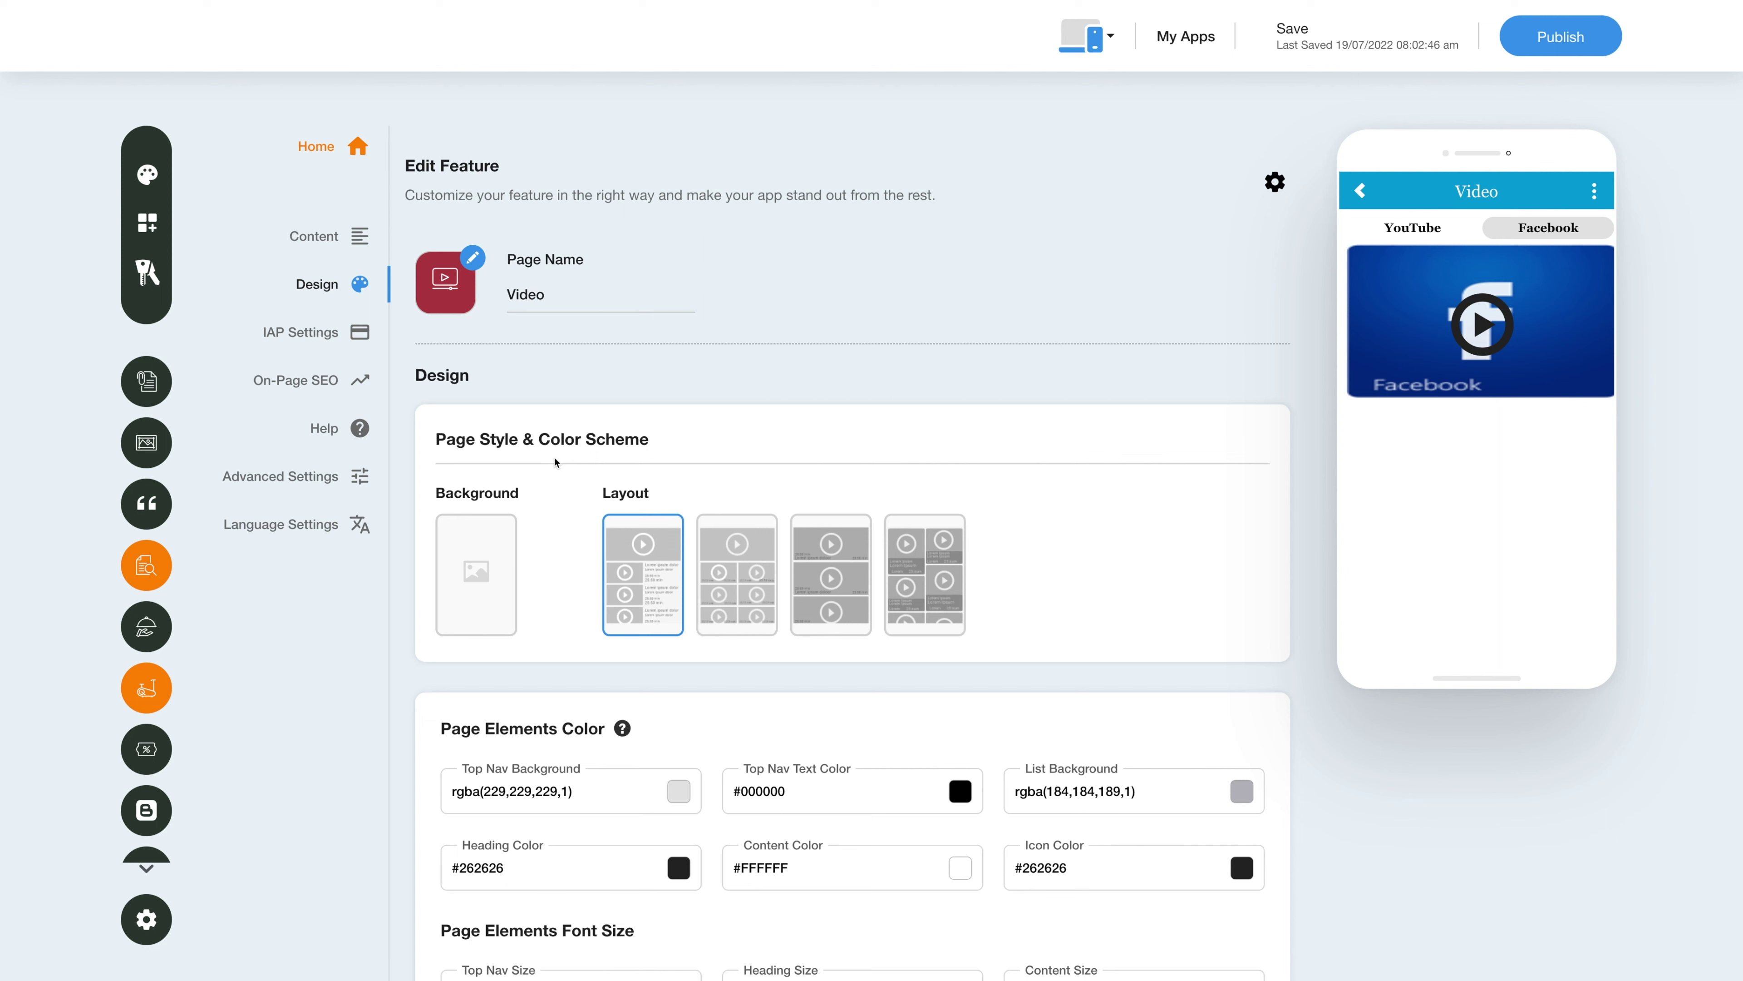
pyautogui.click(497, 574)
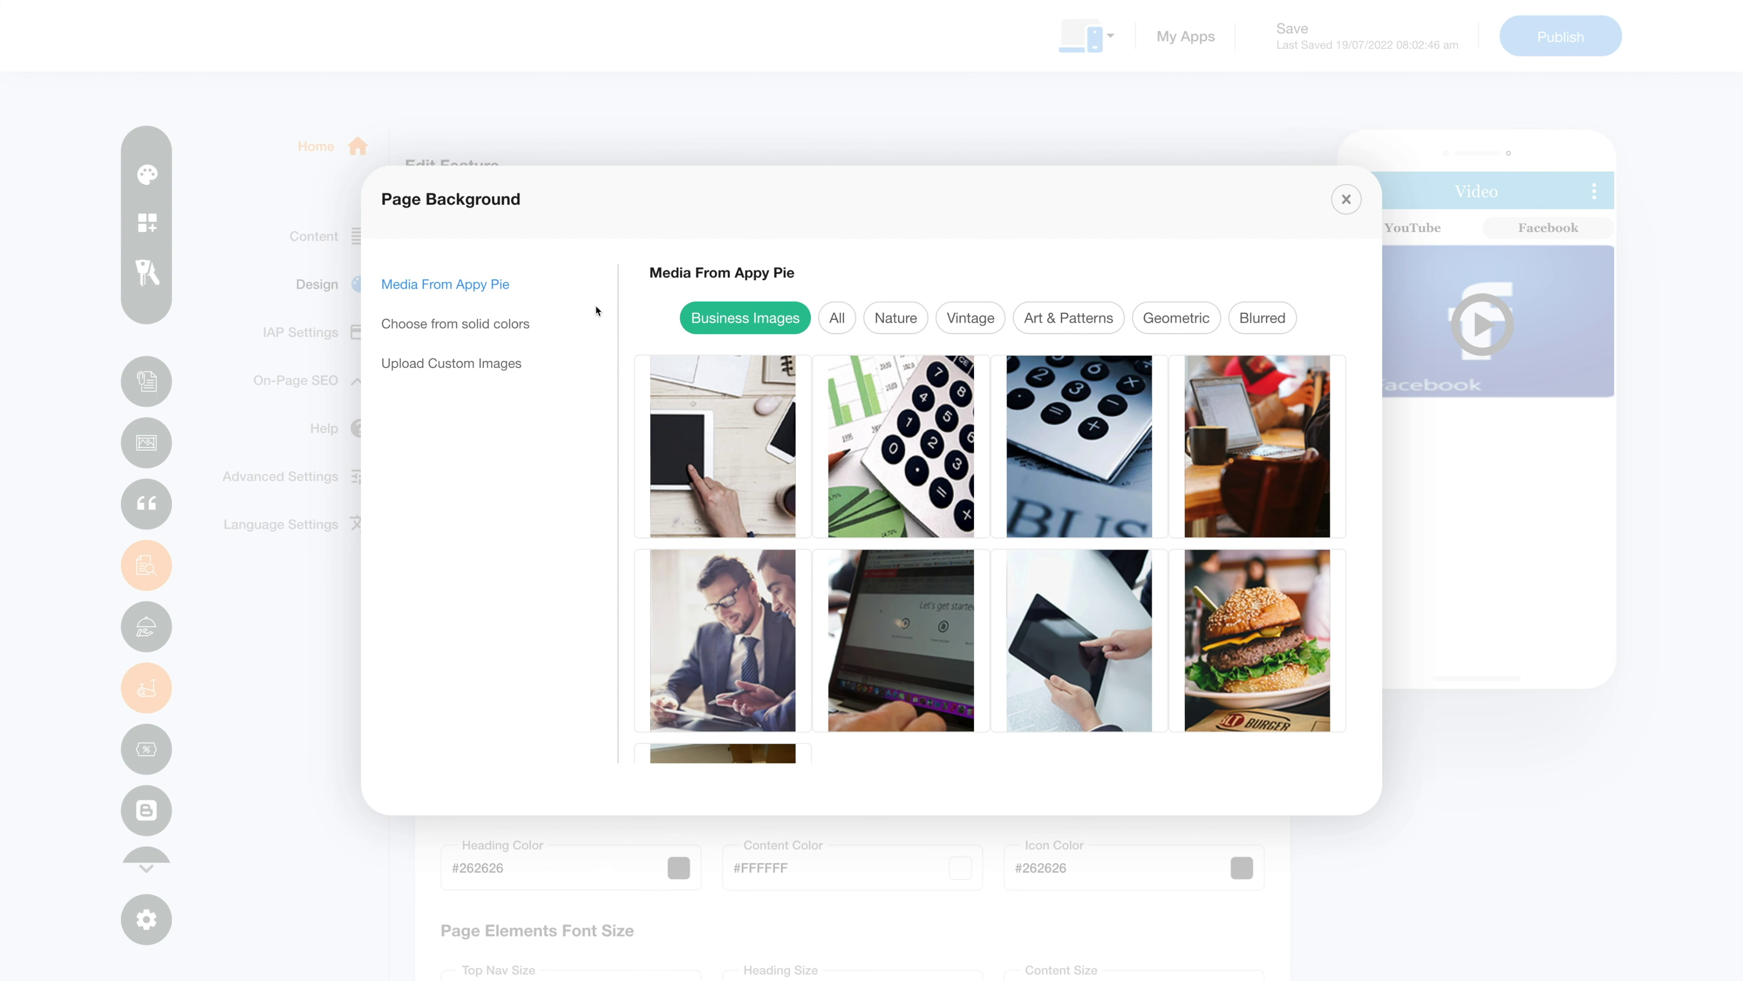
pyautogui.click(463, 328)
pyautogui.click(439, 200)
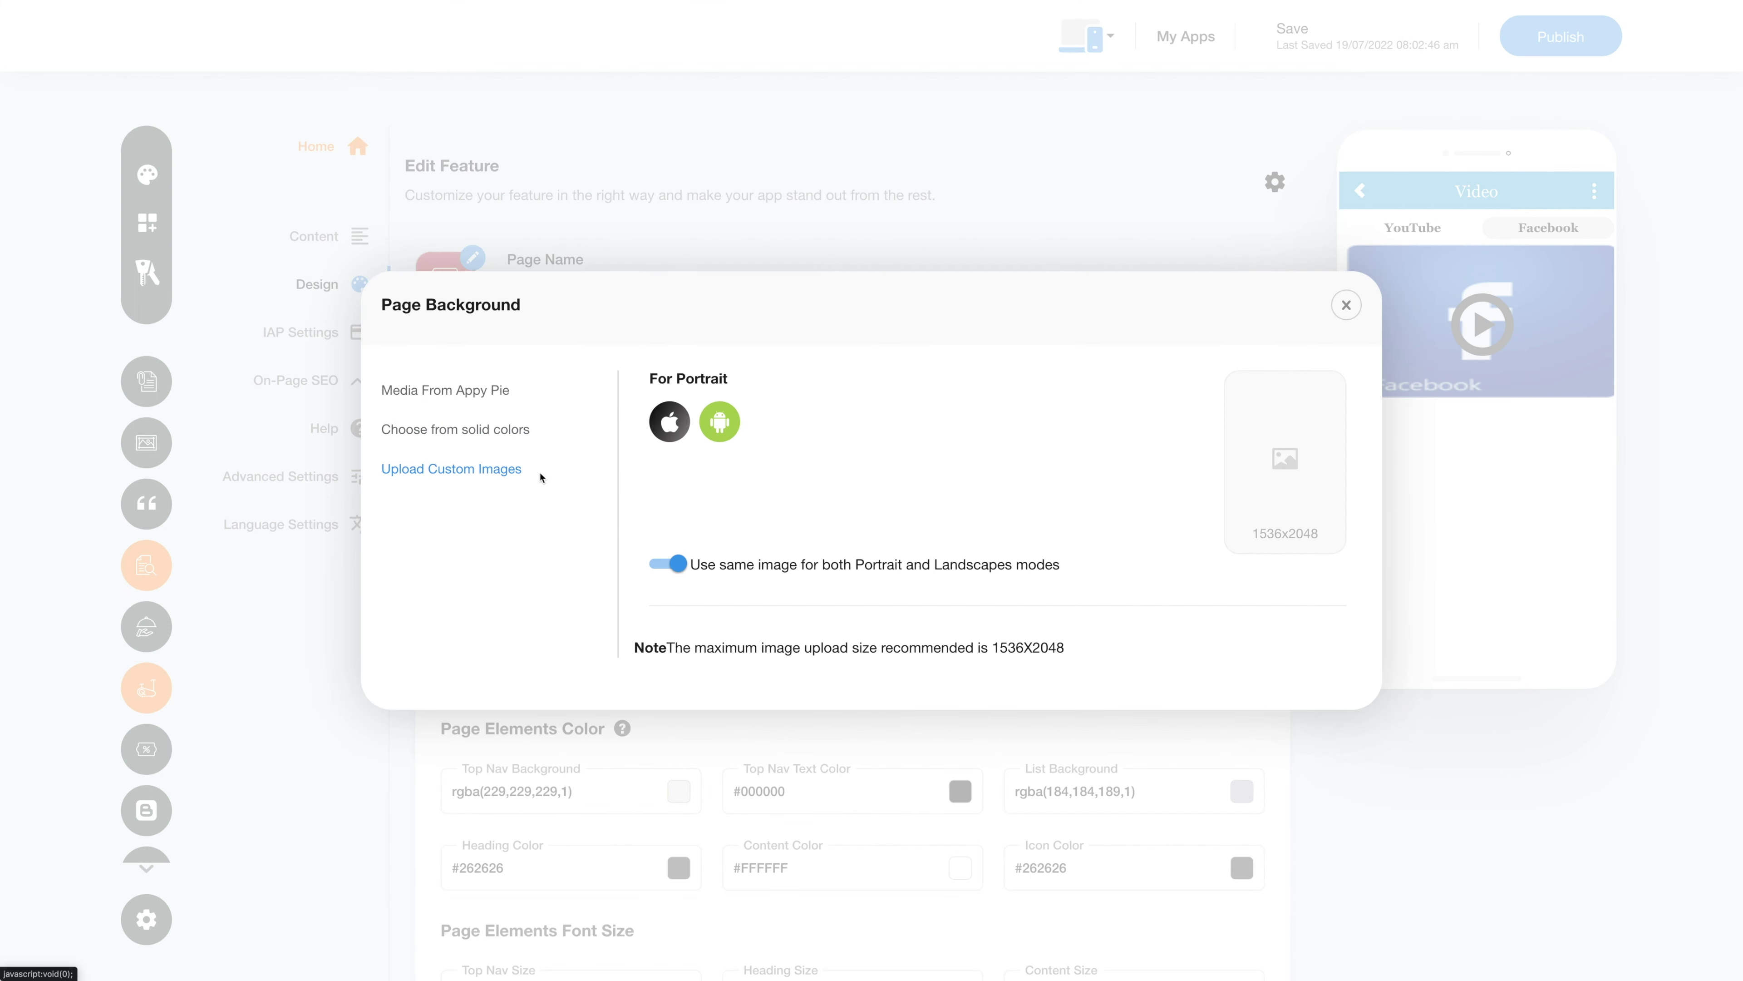
pyautogui.click(1347, 306)
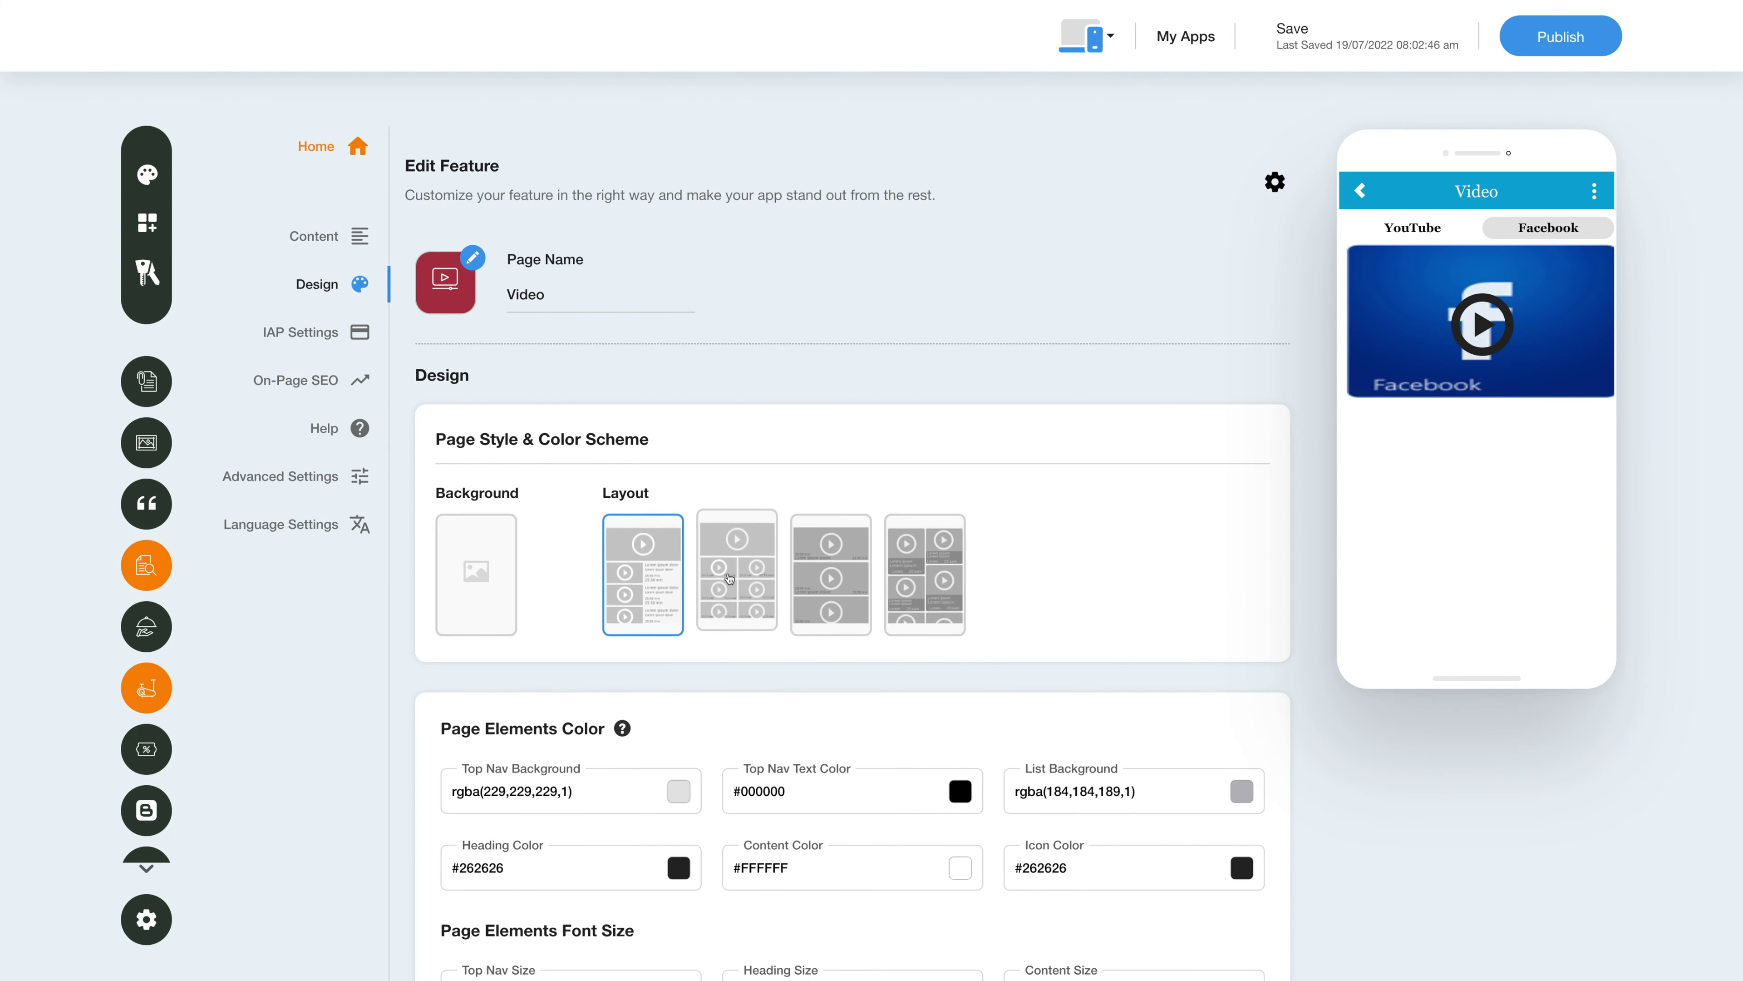
pyautogui.scroll(-5, 569, 347)
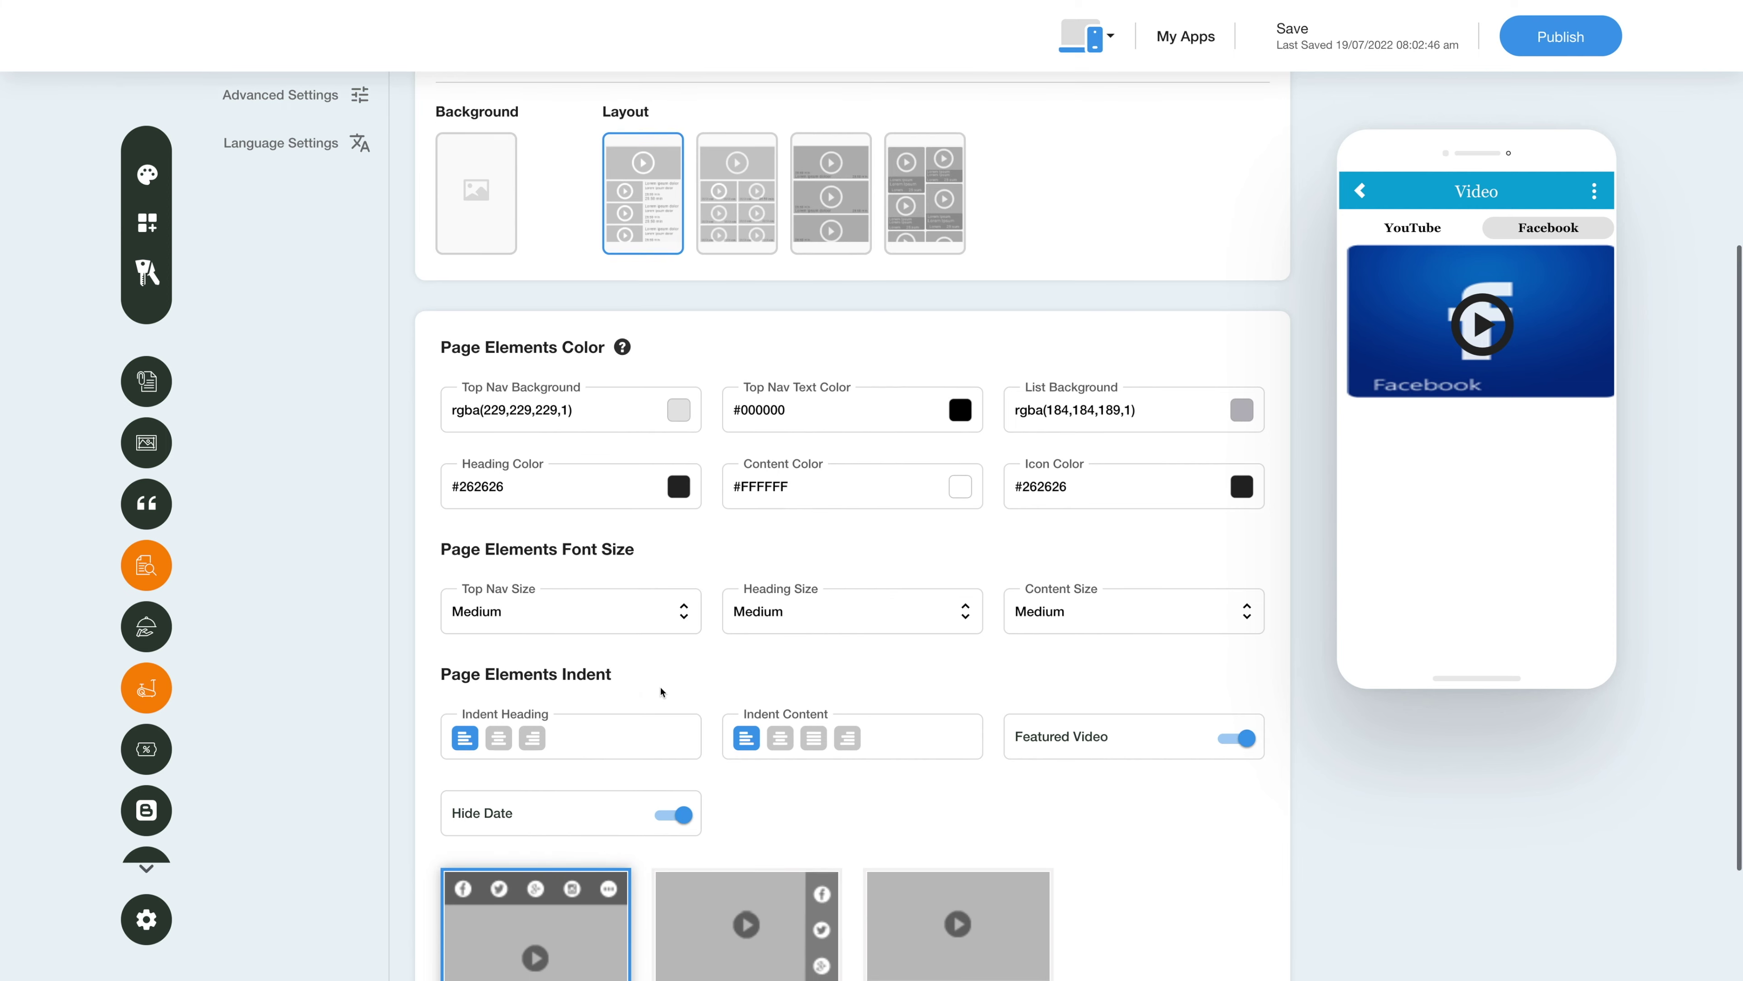
pyautogui.scroll(-2, 661, 689)
pyautogui.click(679, 646)
pyautogui.click(687, 649)
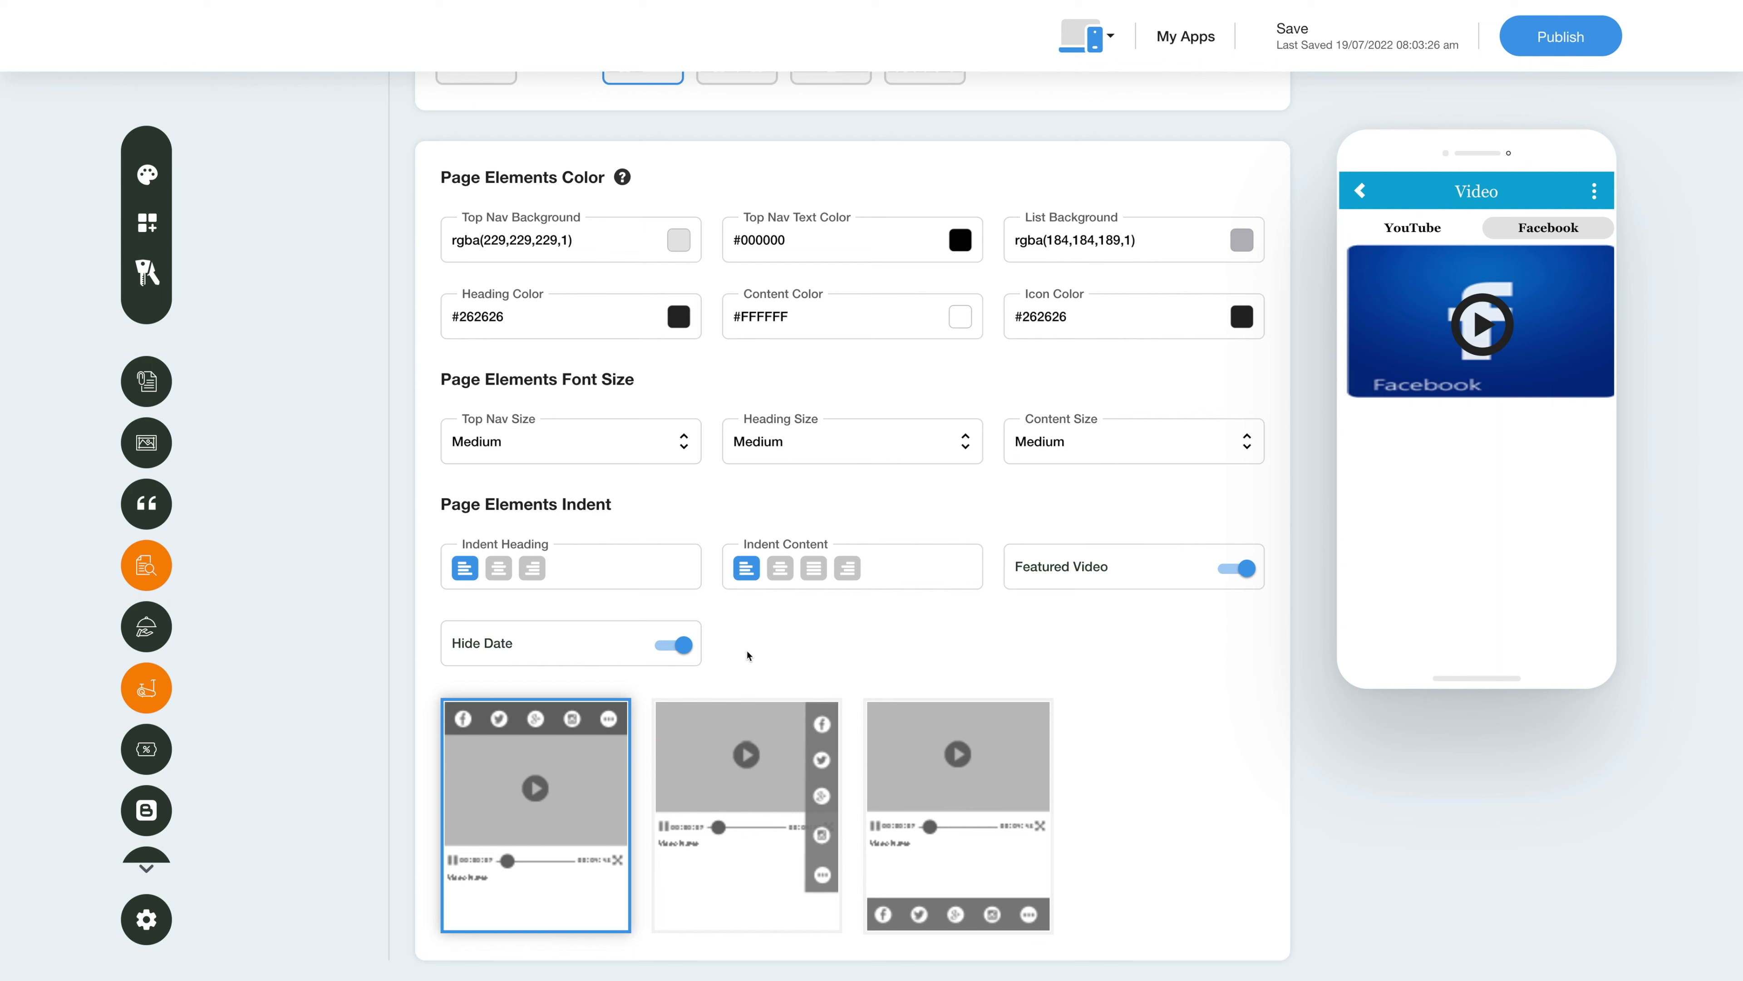
pyautogui.scroll(7, 382, 573)
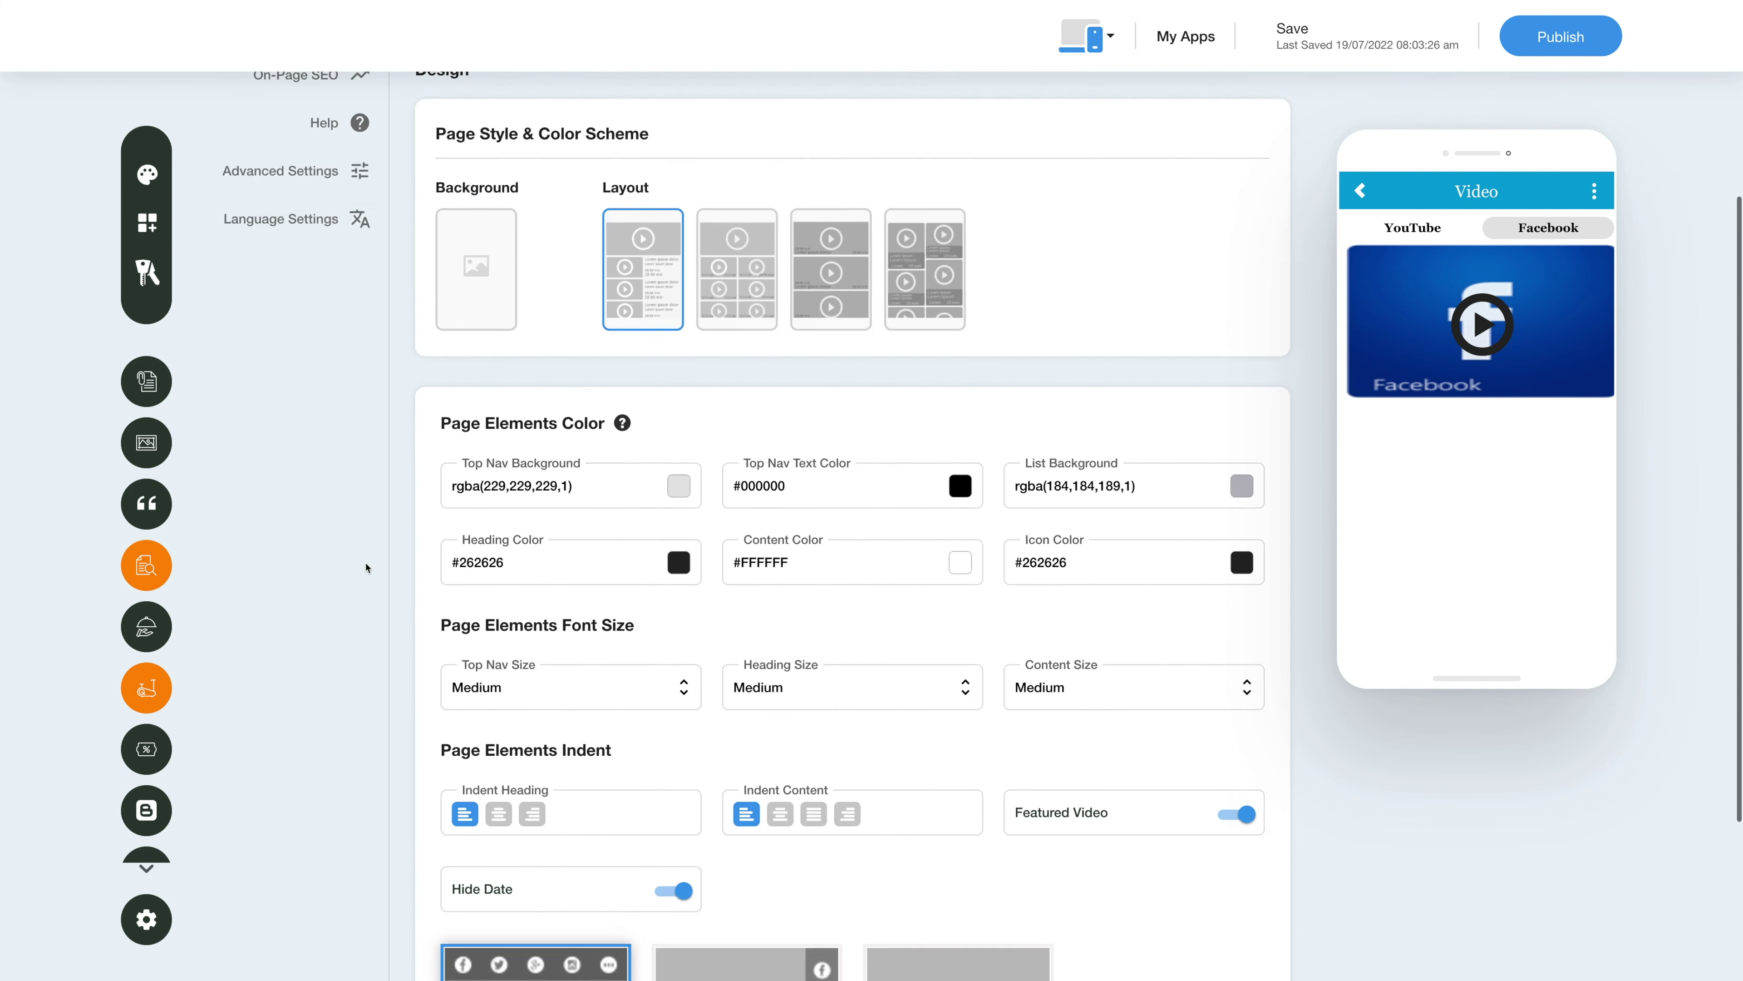
pyautogui.scroll(2, 370, 522)
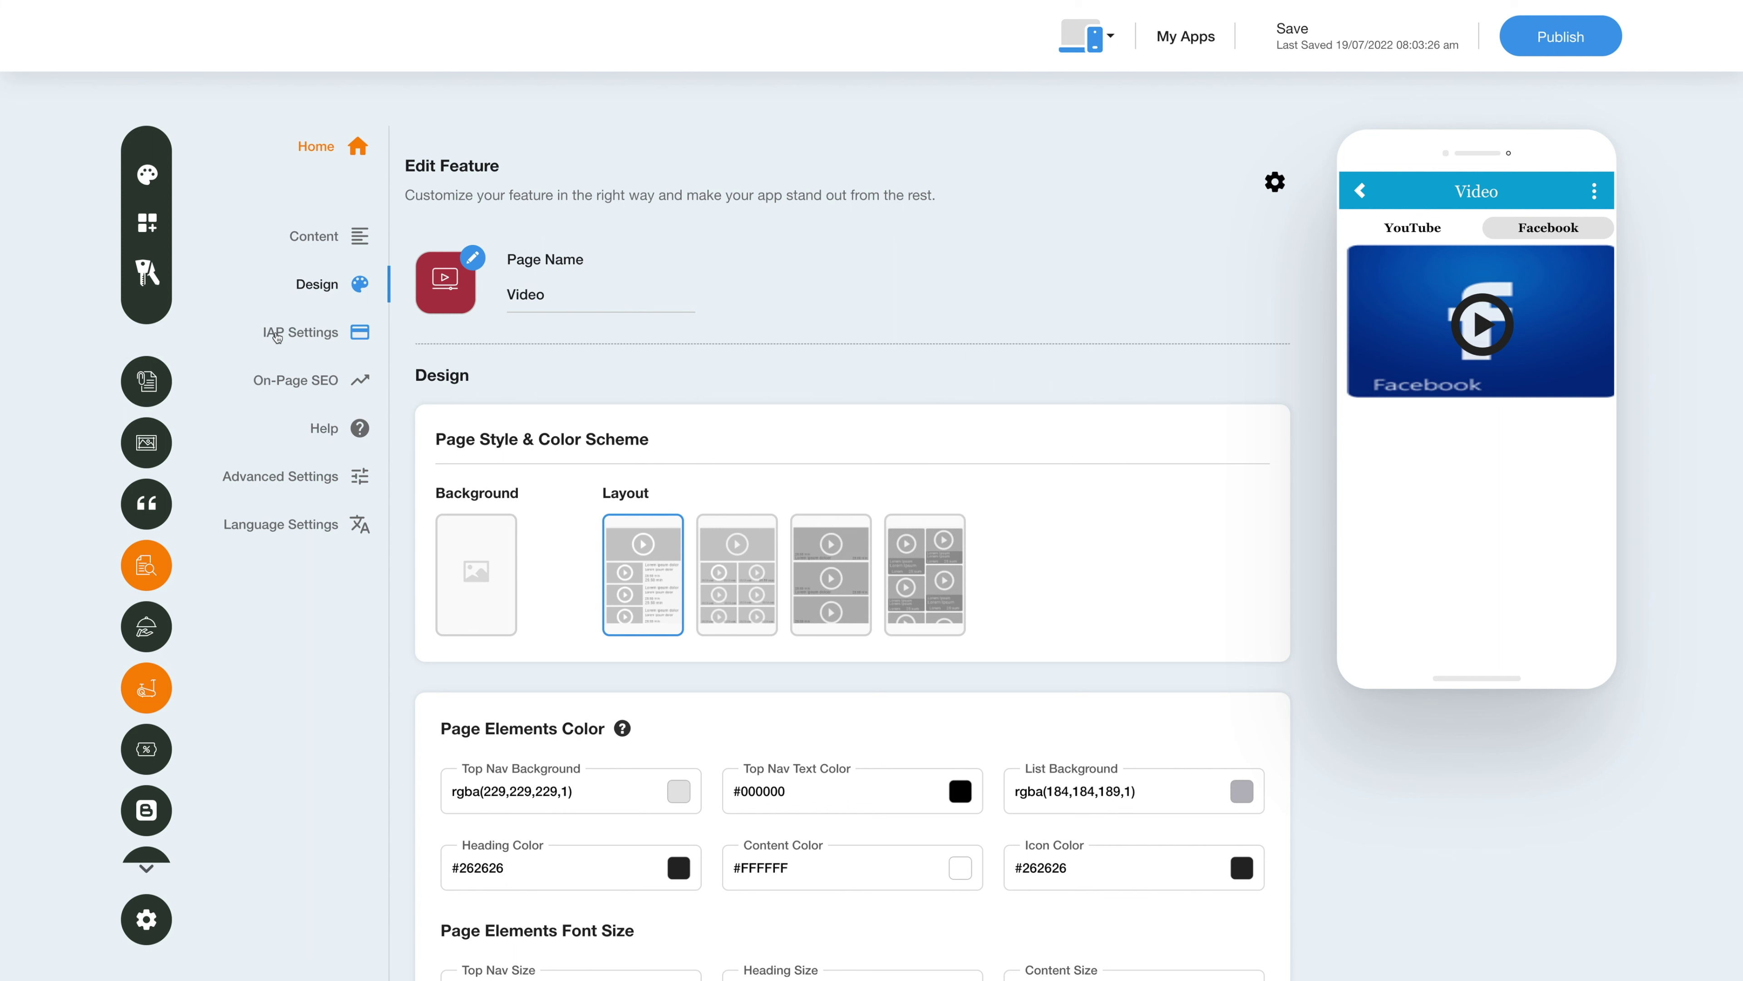
pyautogui.click(294, 338)
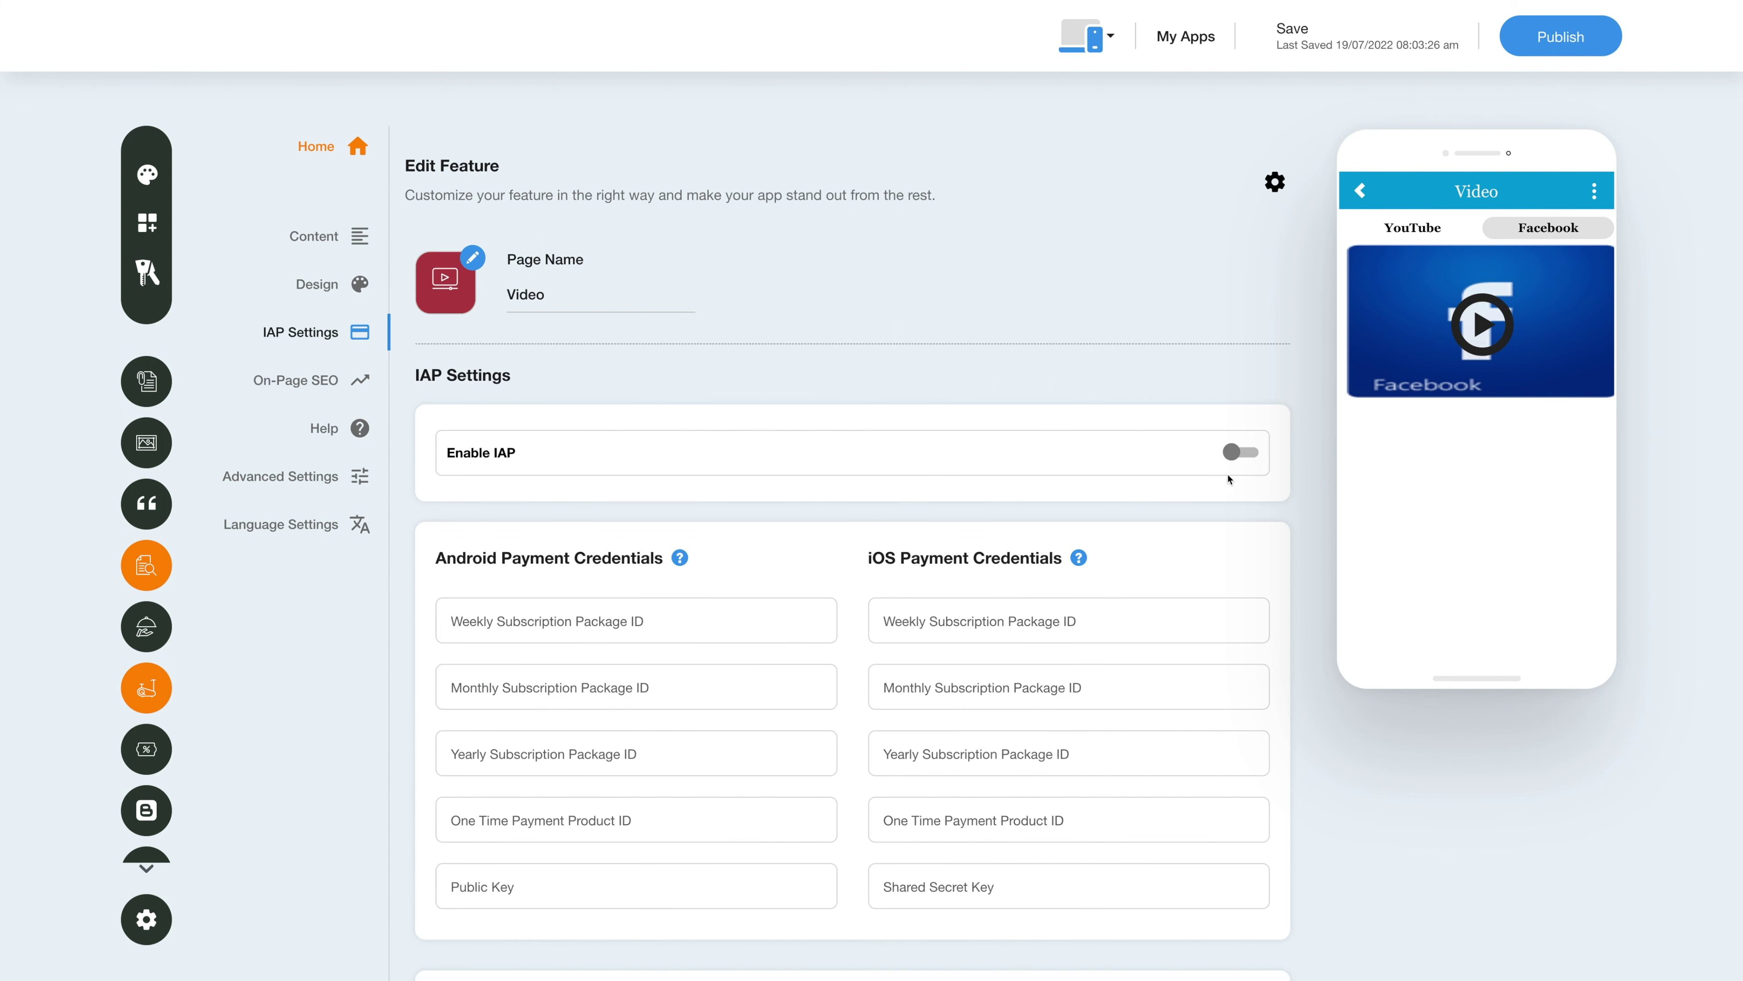
# Step: Toggle Enable IAP on and back off, and scroll through the payment credential fields
pyautogui.click(1244, 453)
pyautogui.click(1241, 457)
pyautogui.scroll(-3, 1225, 474)
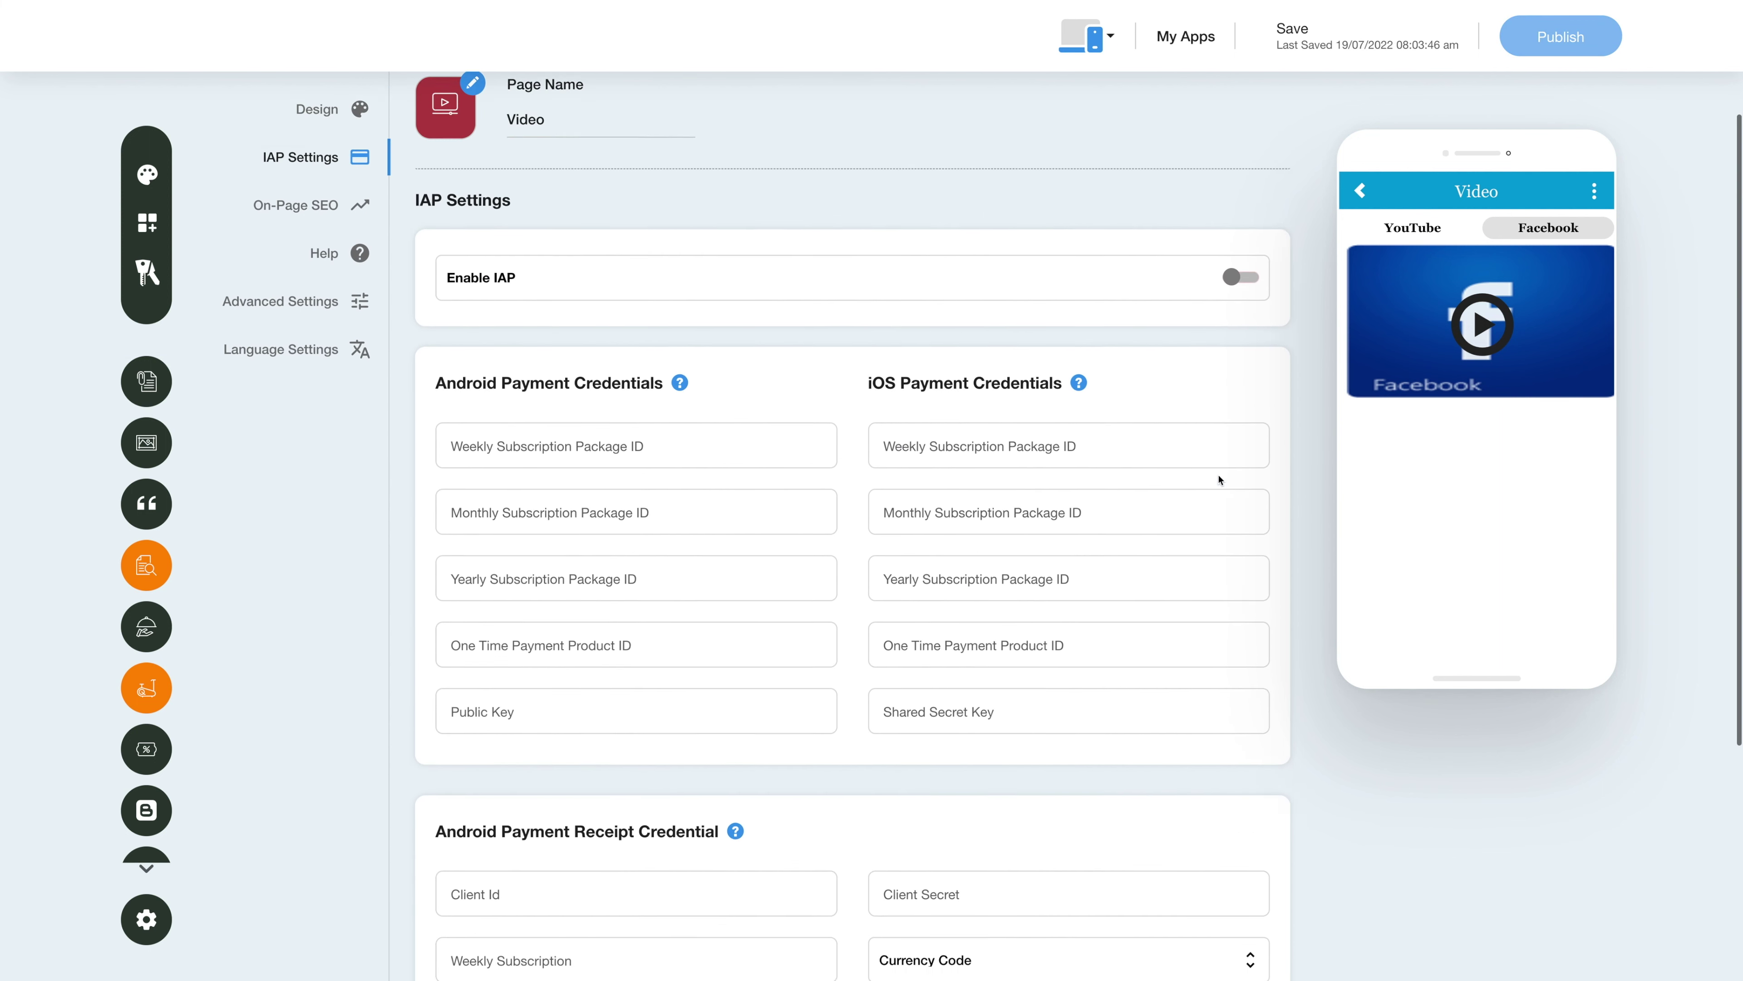
pyautogui.scroll(-1, 1218, 476)
pyautogui.scroll(-1, 1210, 482)
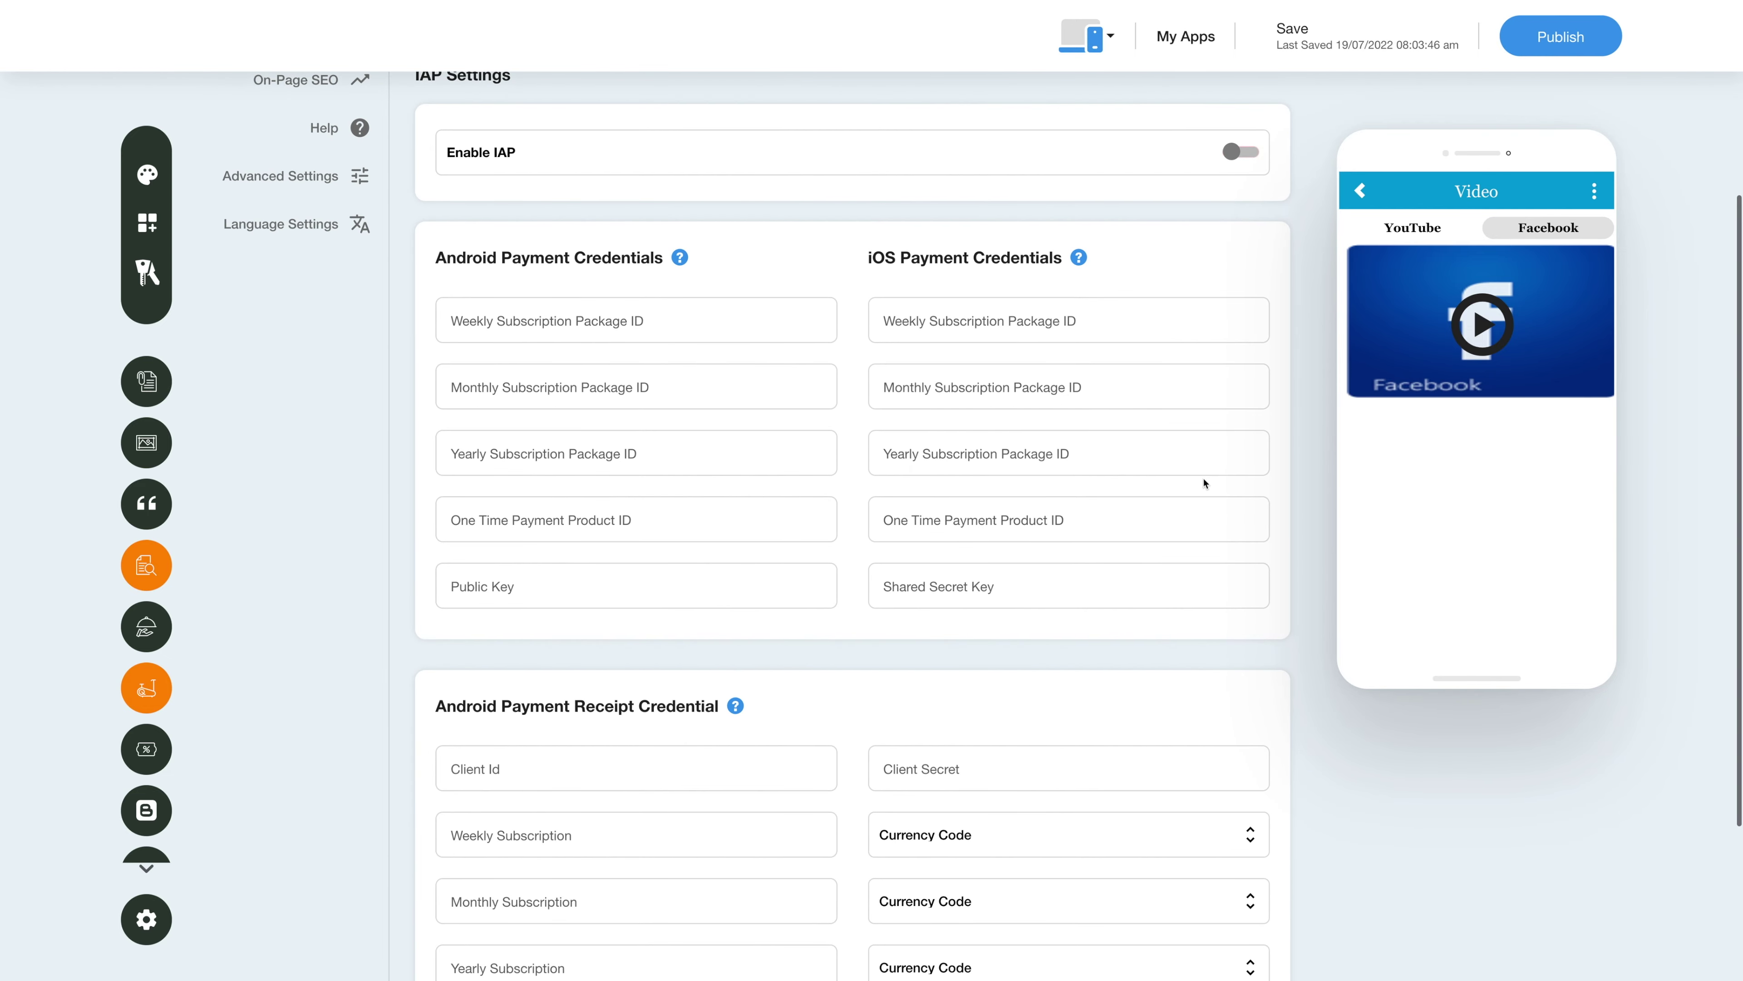
pyautogui.scroll(-2, 1204, 483)
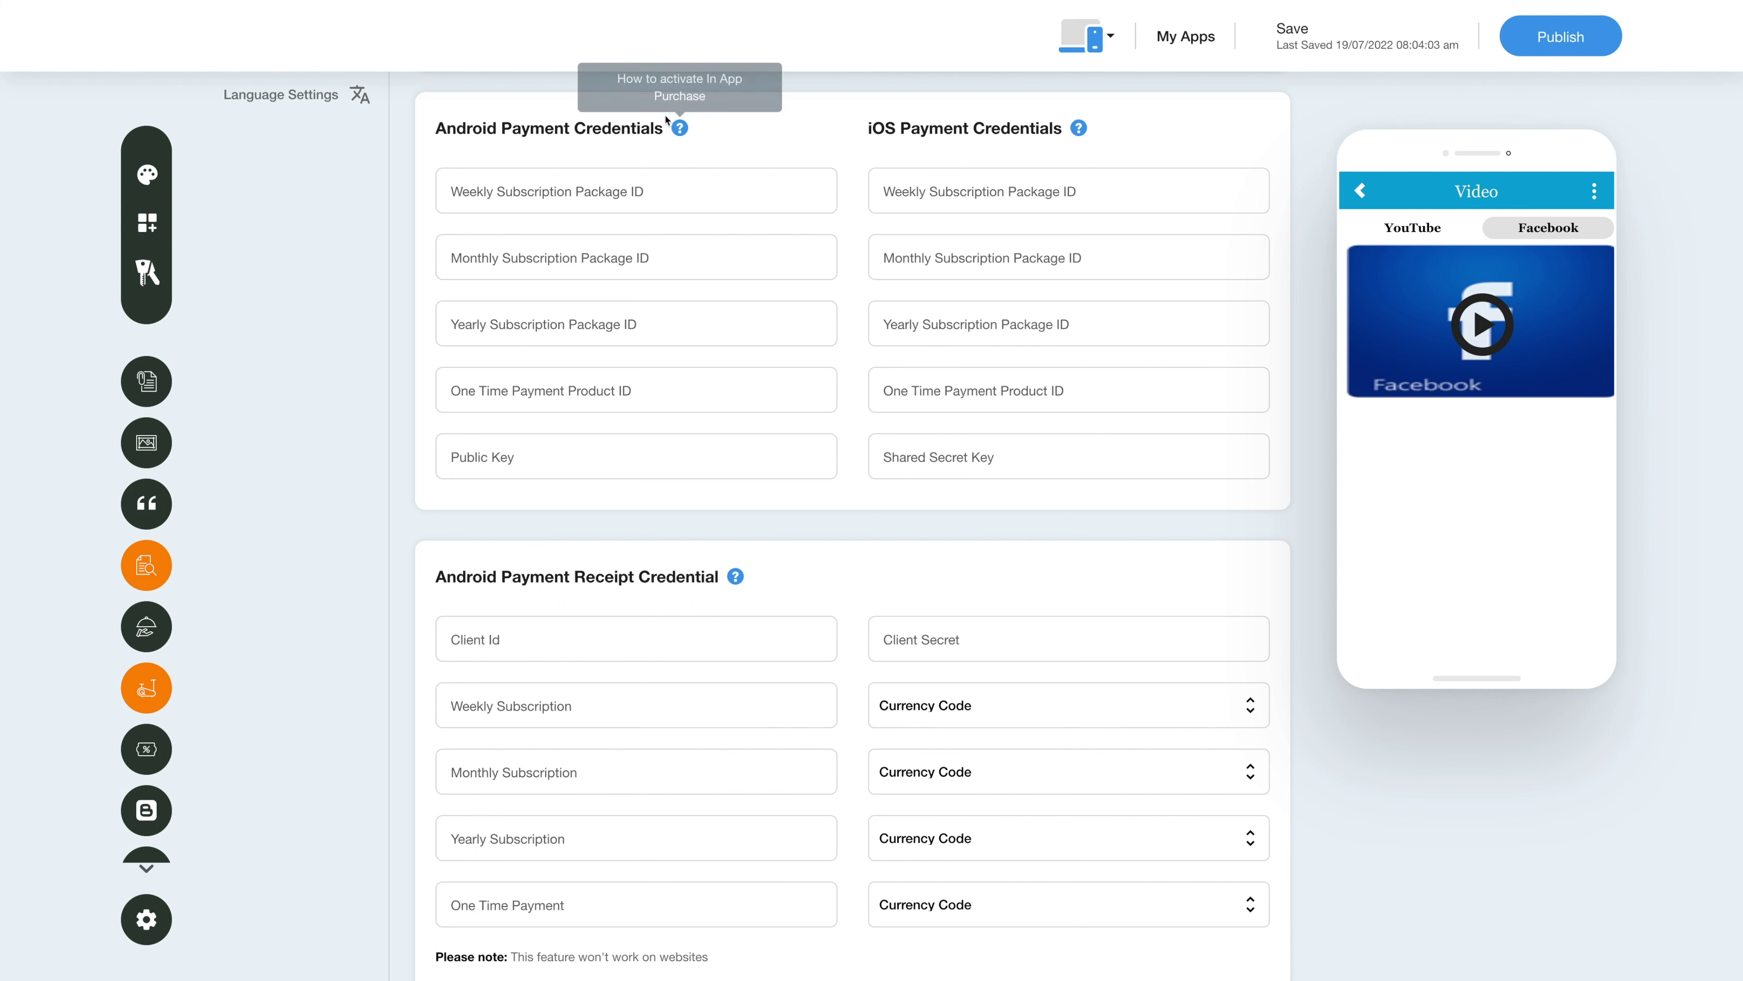
pyautogui.moveTo(682, 129)
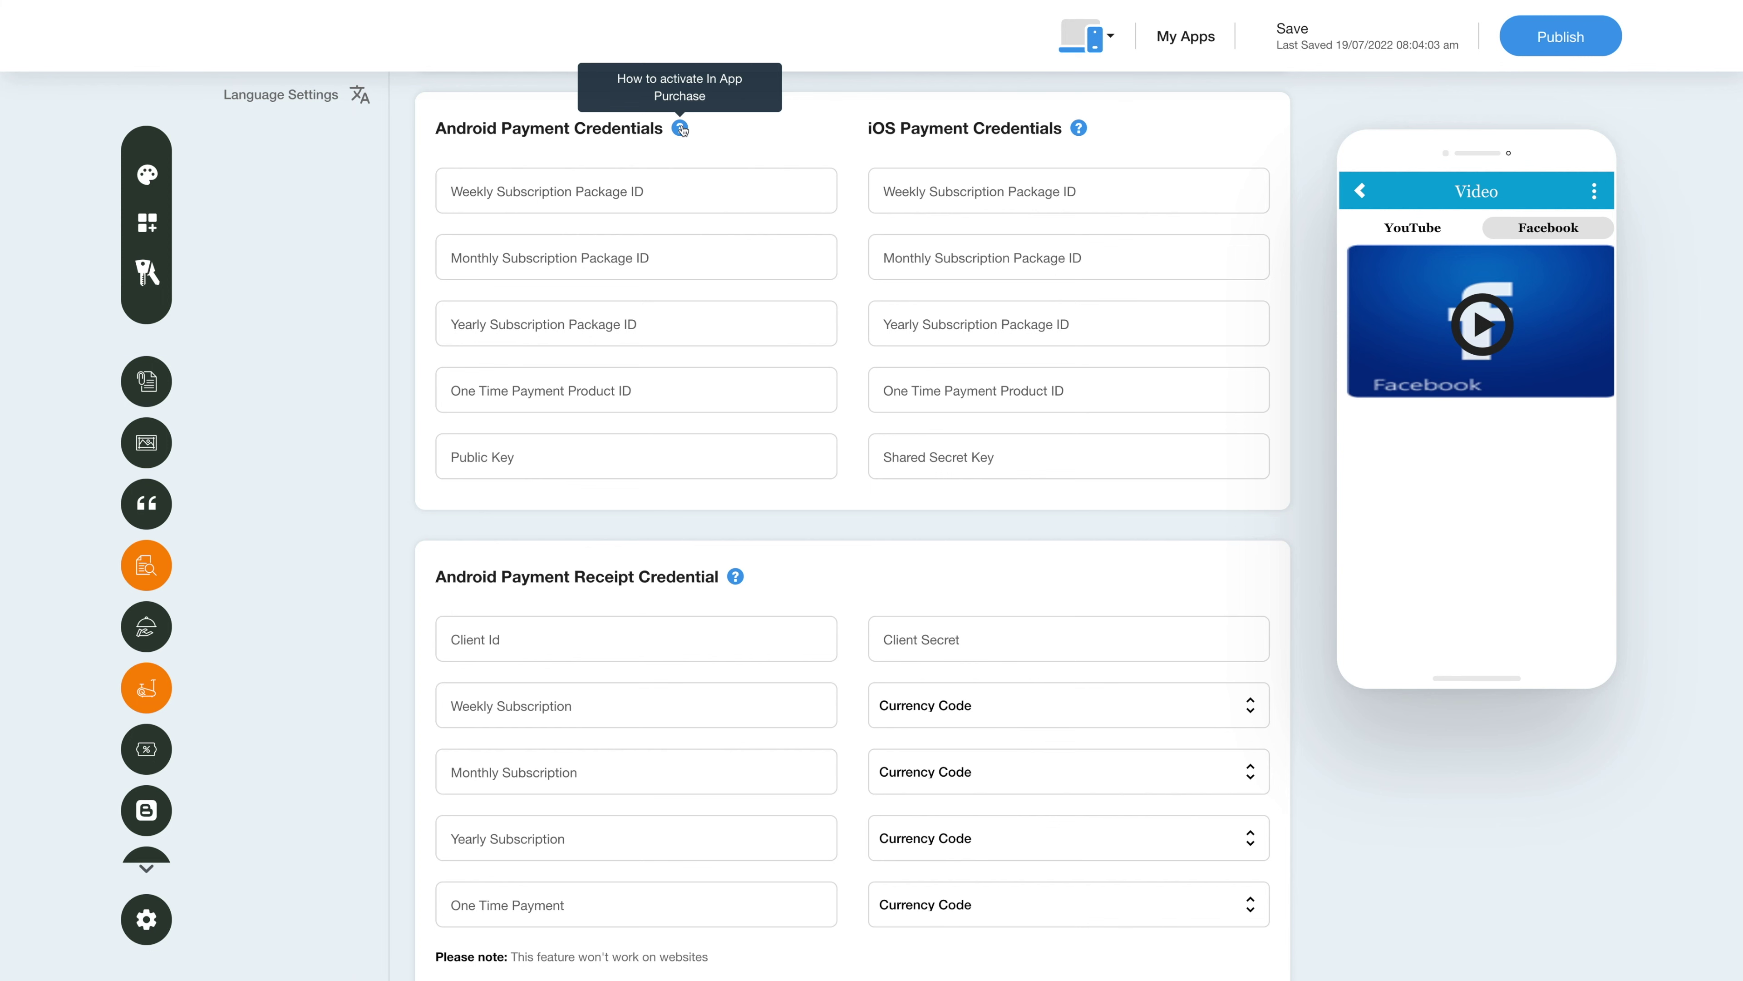
pyautogui.scroll(-2, 718, 129)
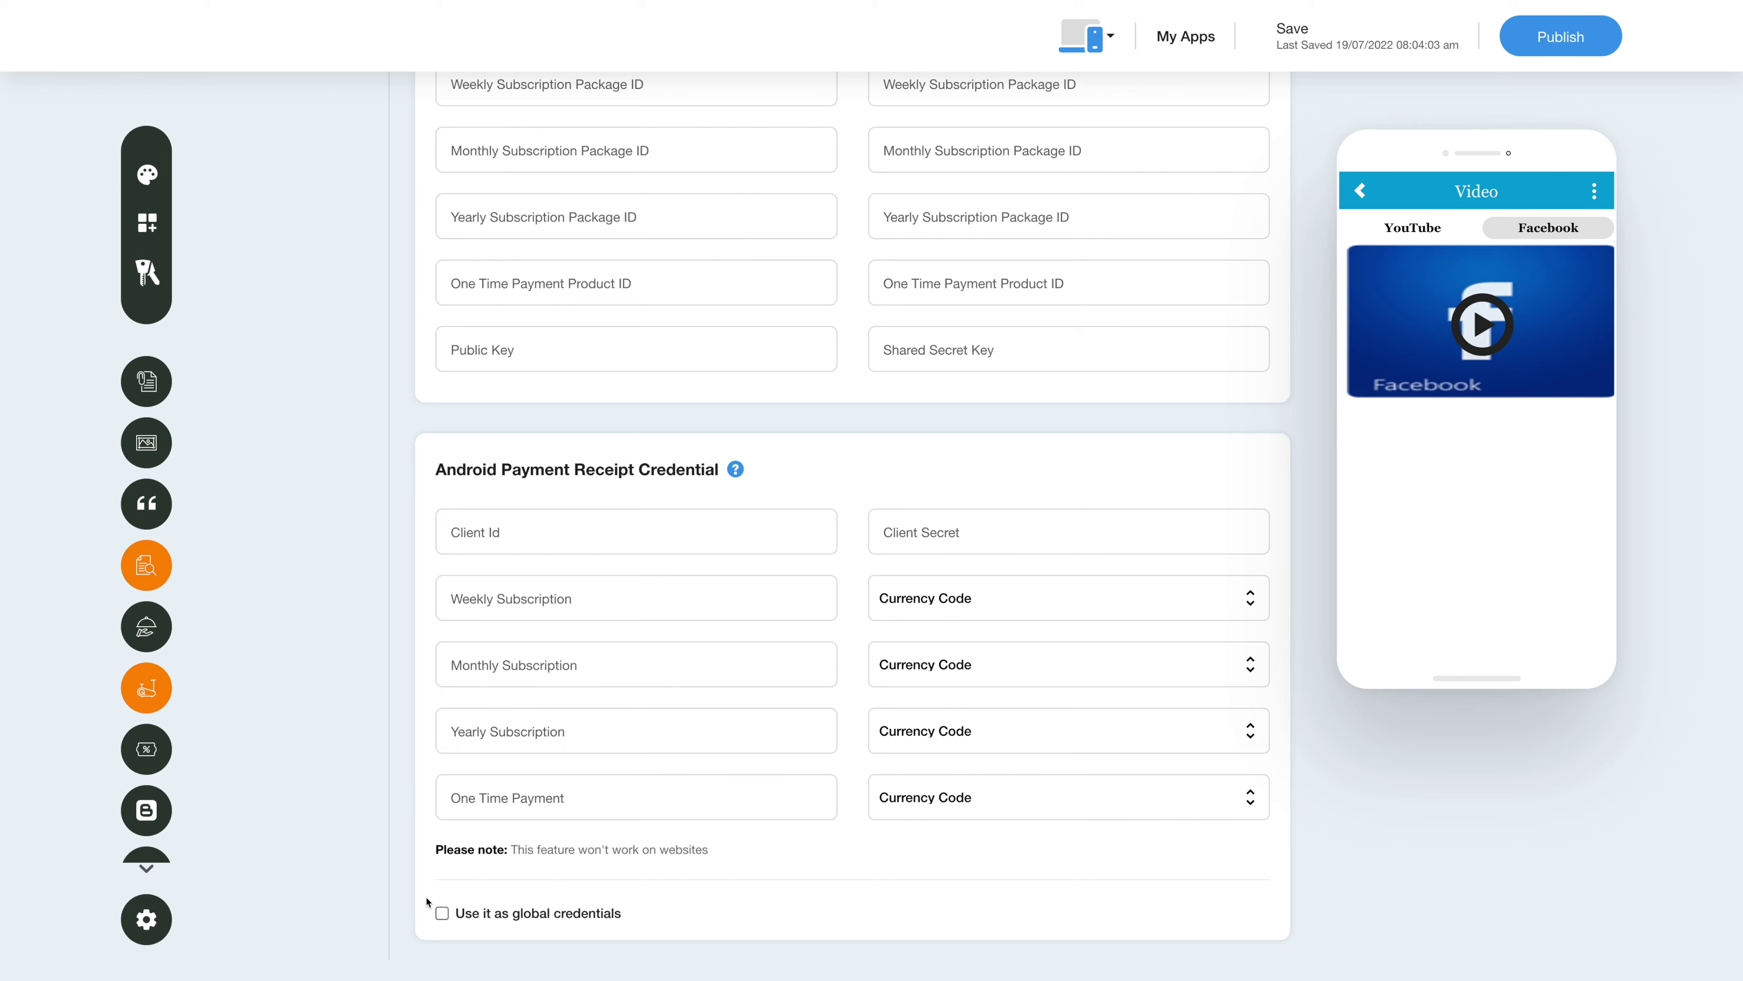
pyautogui.scroll(6, 422, 896)
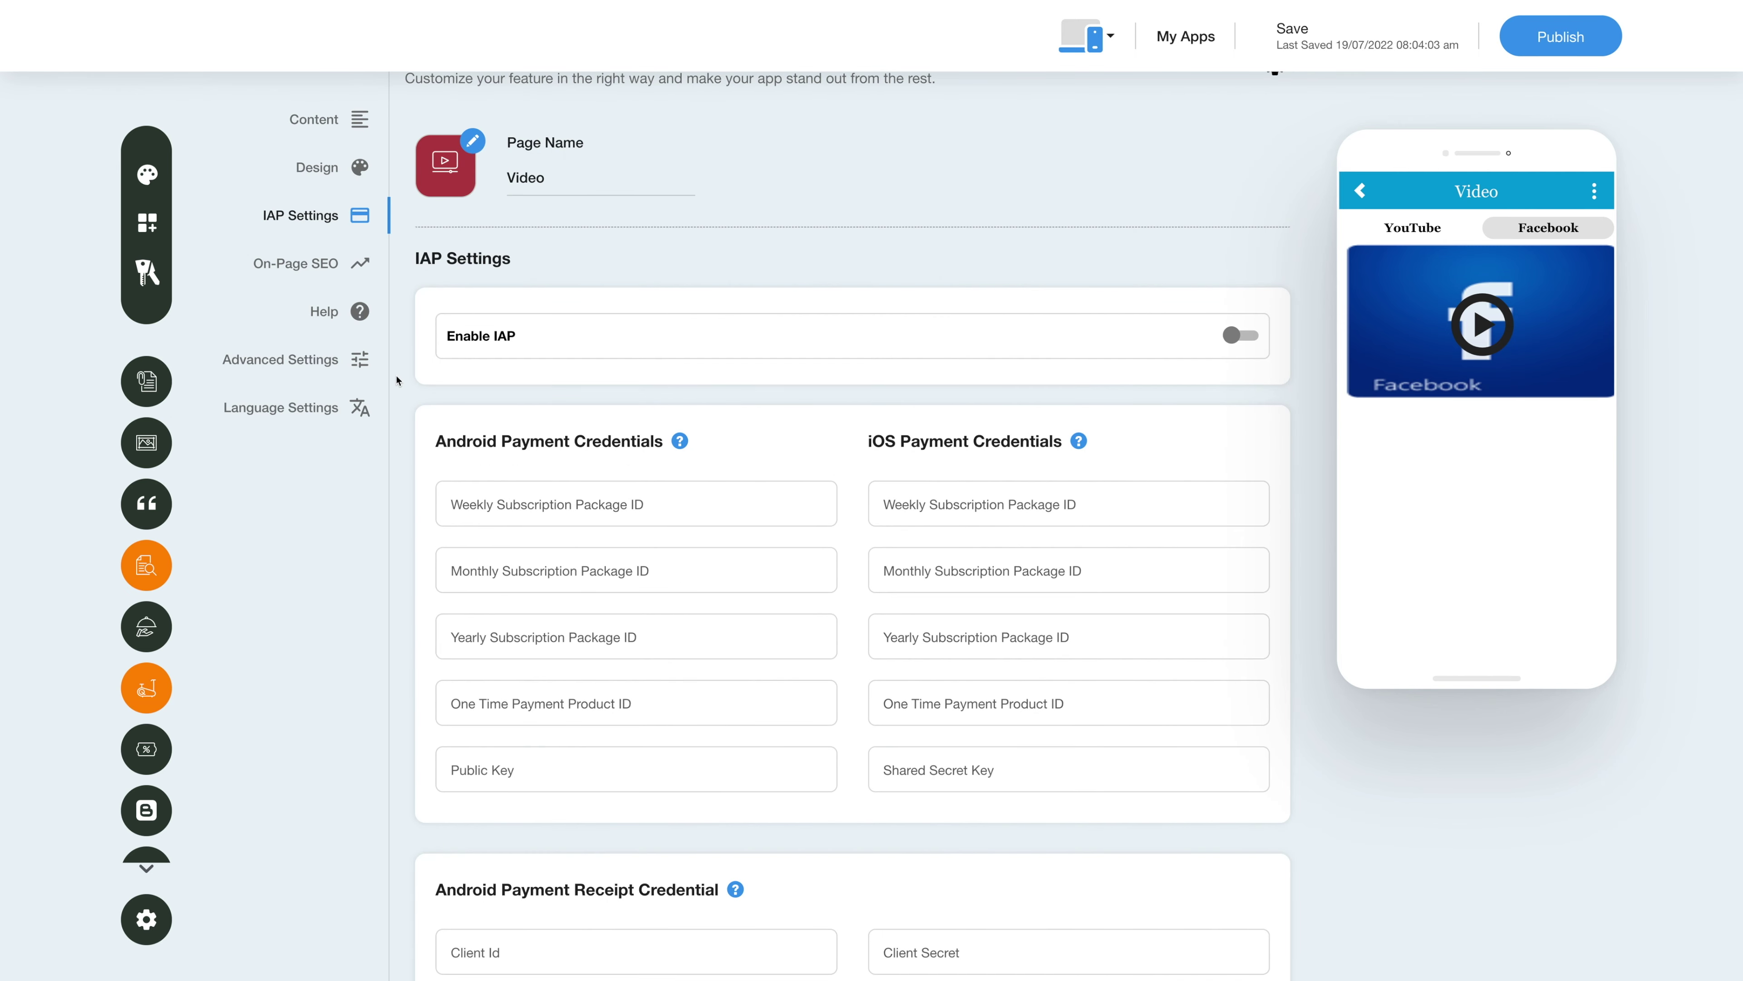
pyautogui.click(296, 360)
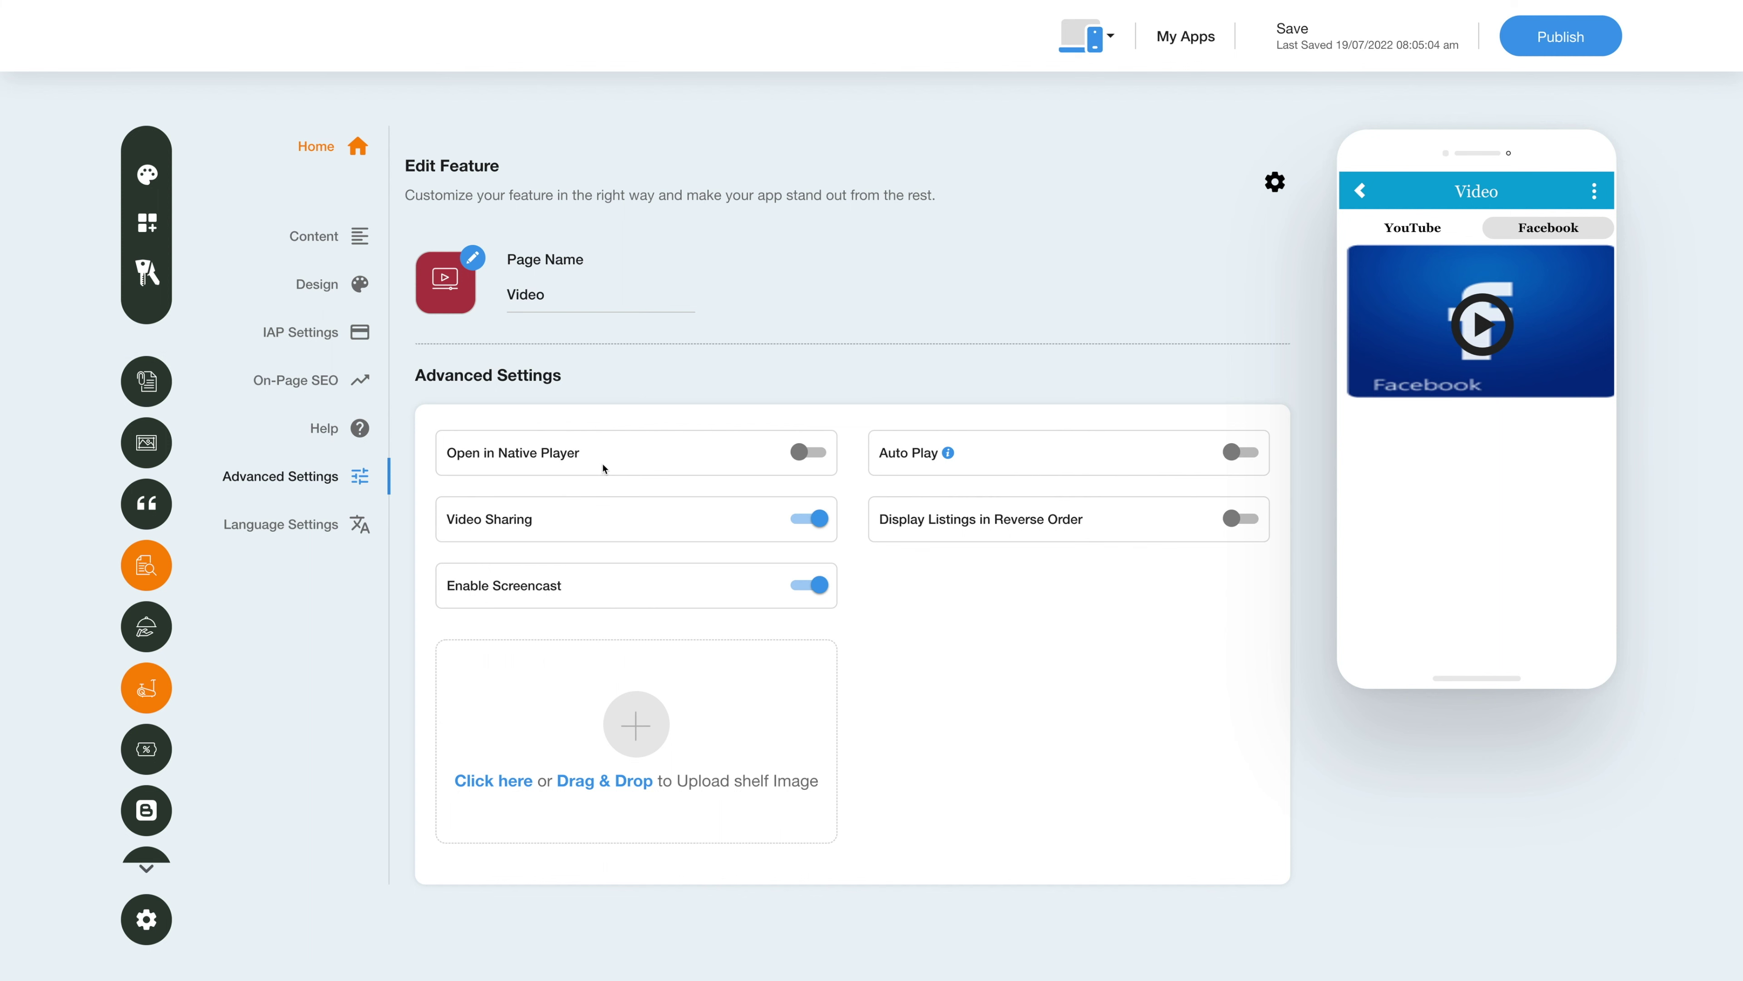
# Step: Try the native player, auto play and video sharing toggles, leaving each as it was
pyautogui.click(809, 457)
pyautogui.click(800, 455)
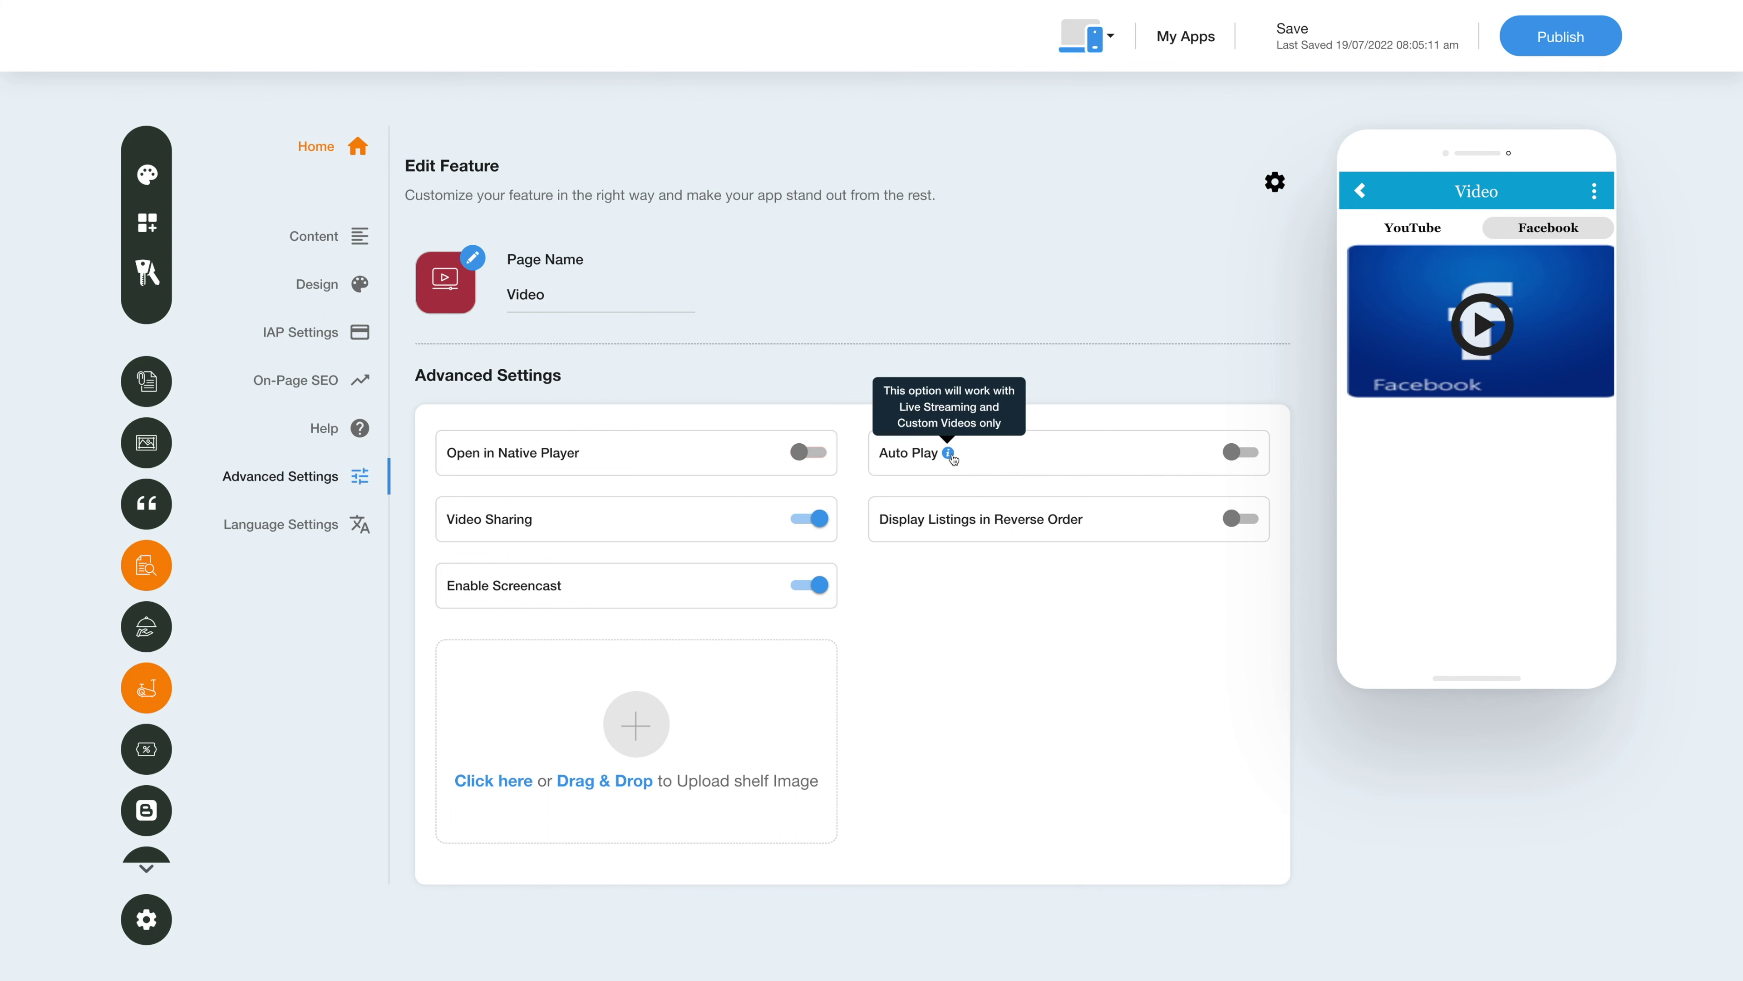
pyautogui.click(1238, 460)
pyautogui.click(1233, 459)
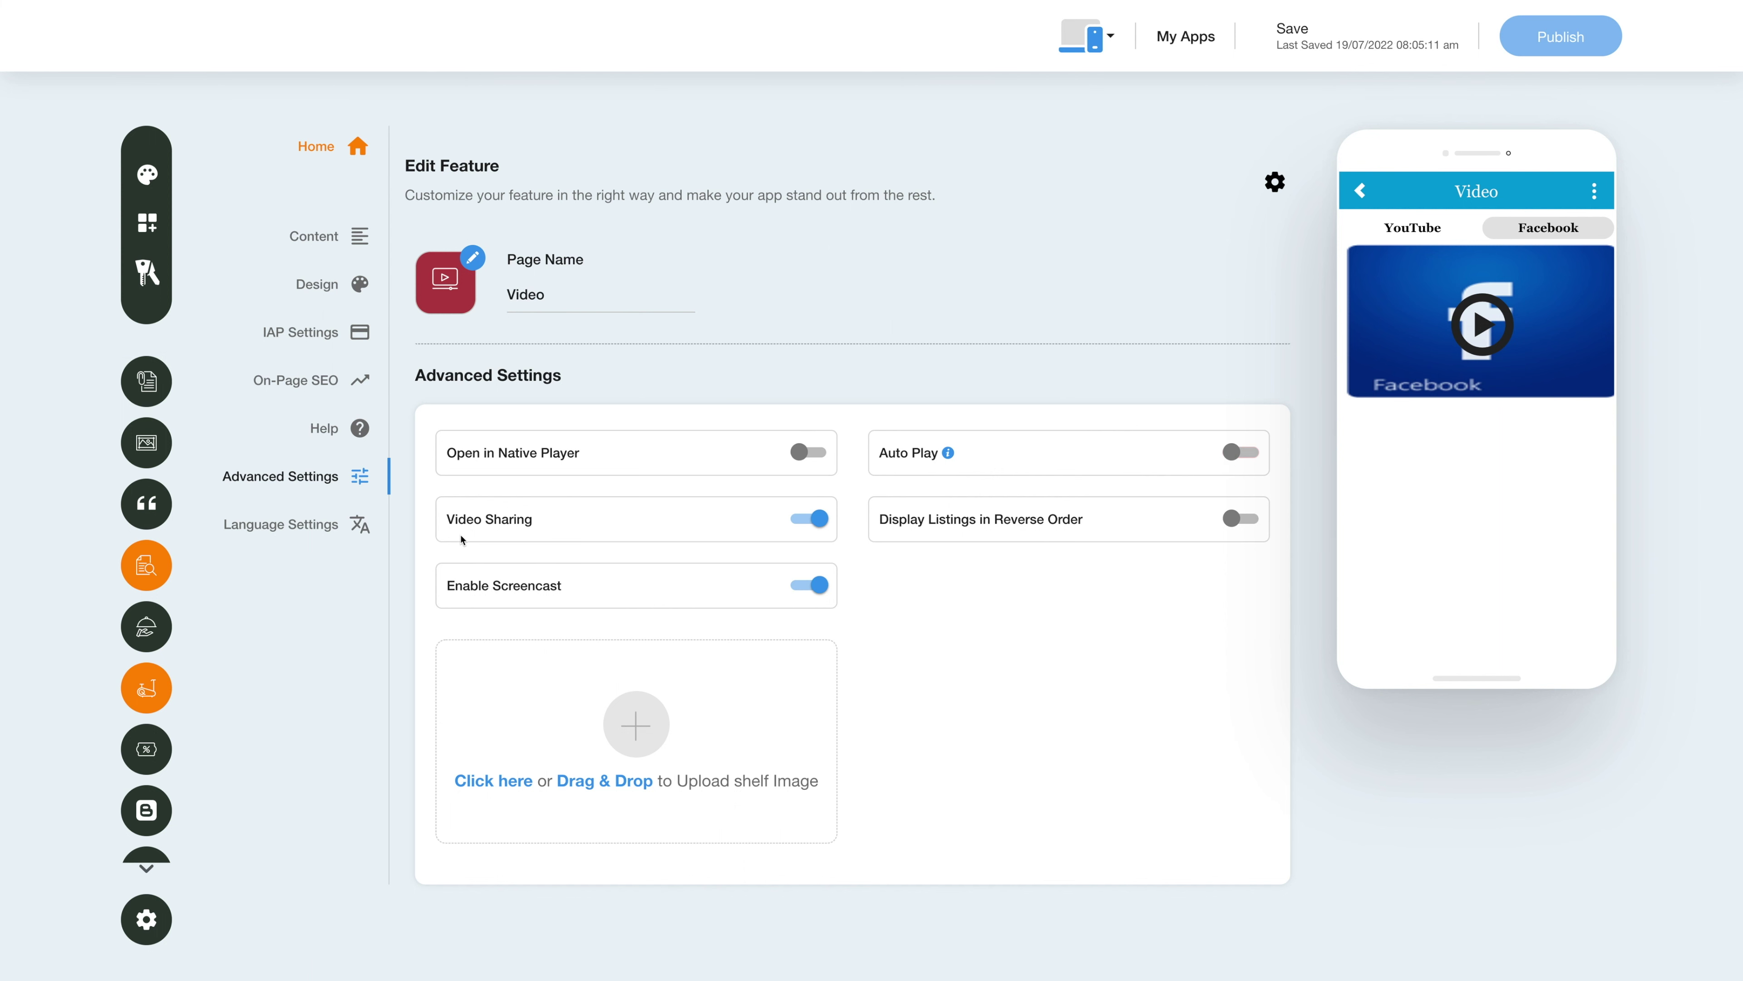
pyautogui.click(808, 519)
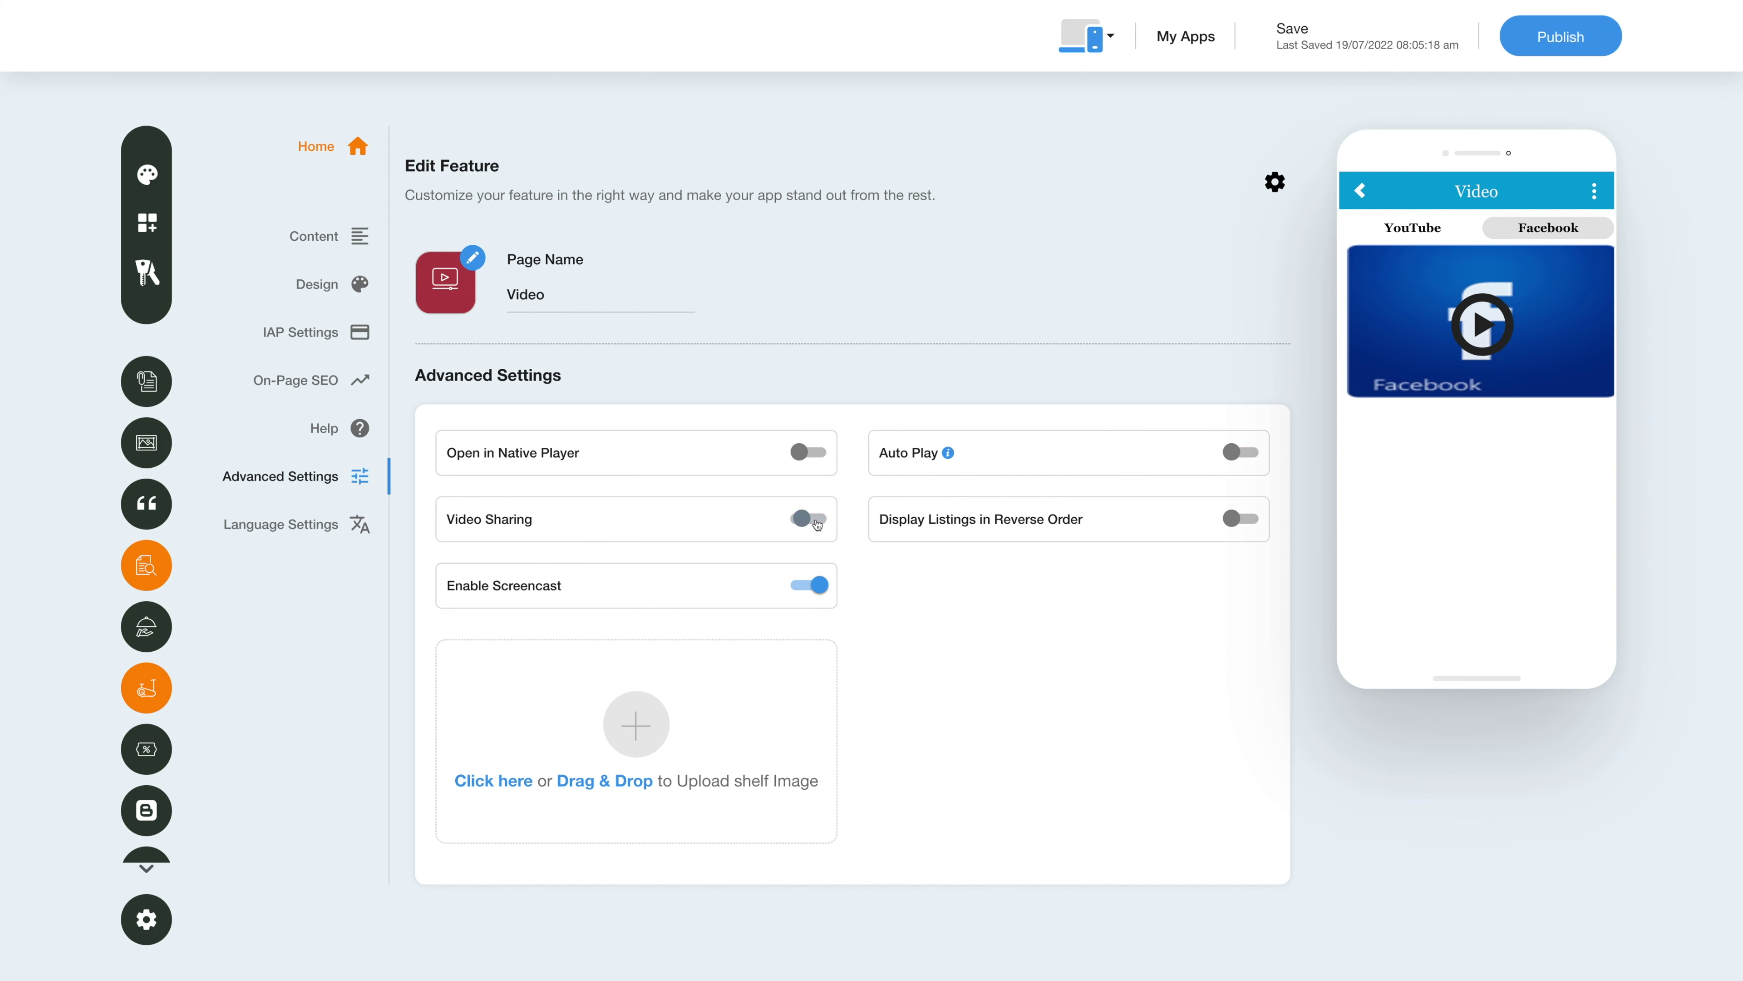
pyautogui.click(810, 520)
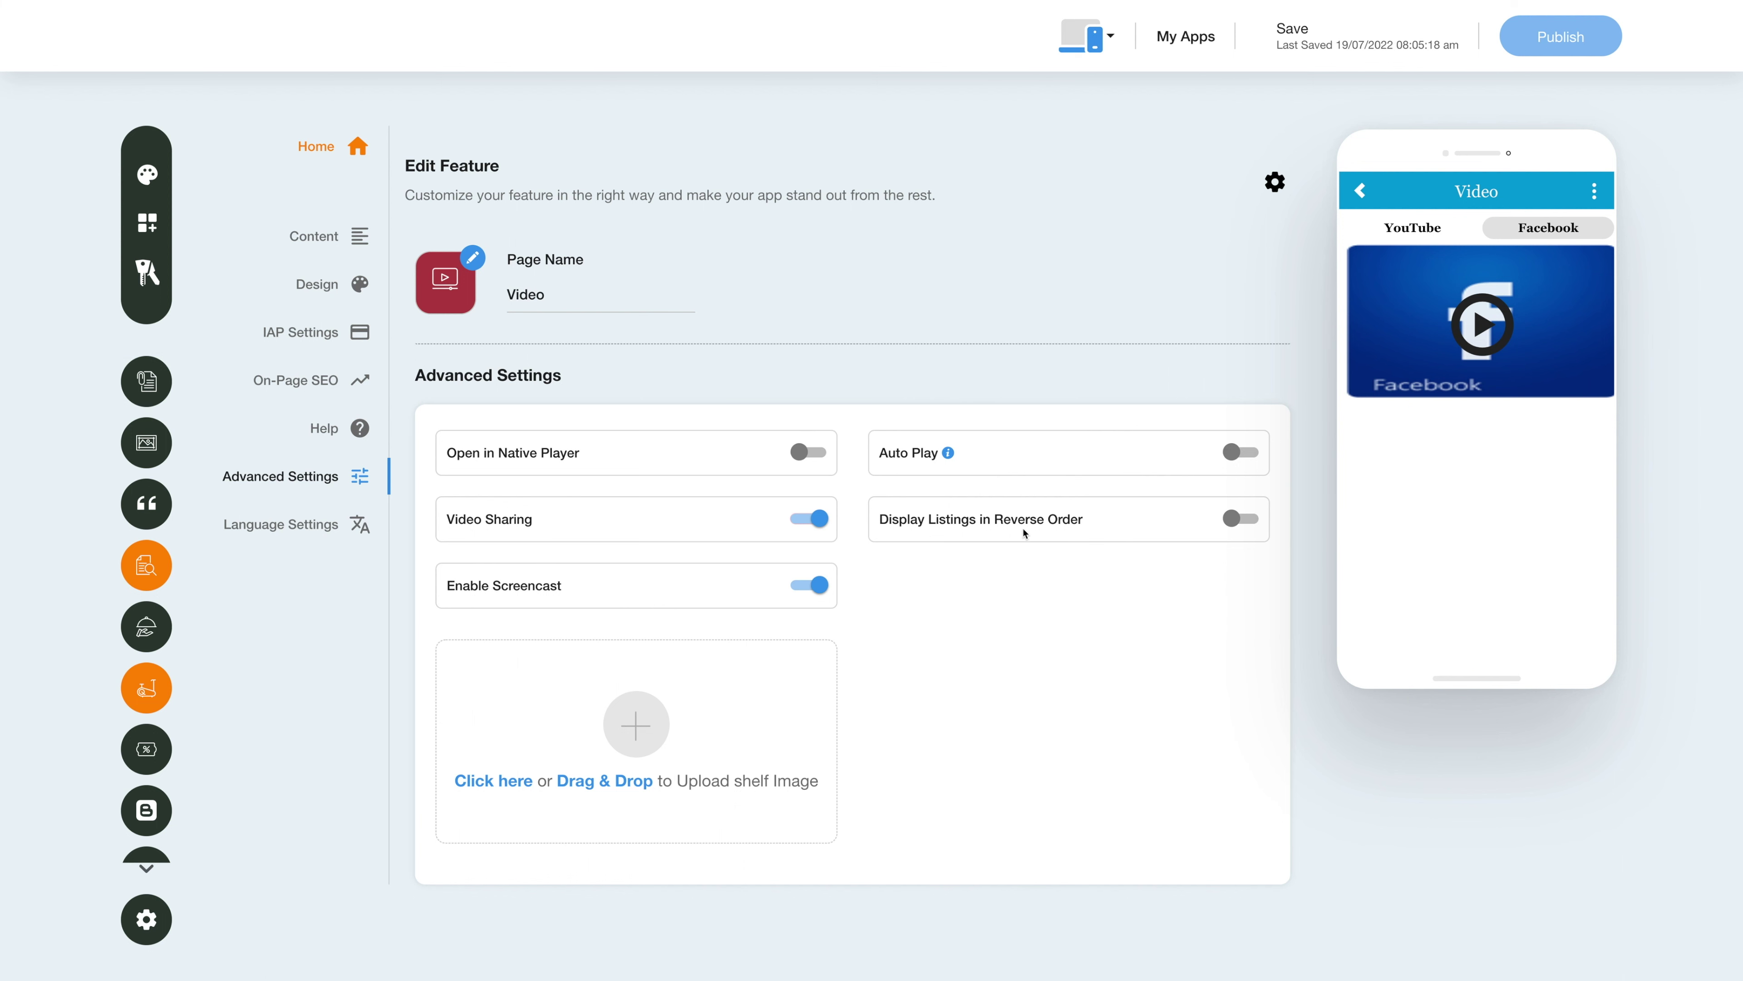
# Step: Try the reverse listing order and screencast toggles, restore them, then bring up Language Settings
pyautogui.click(1234, 521)
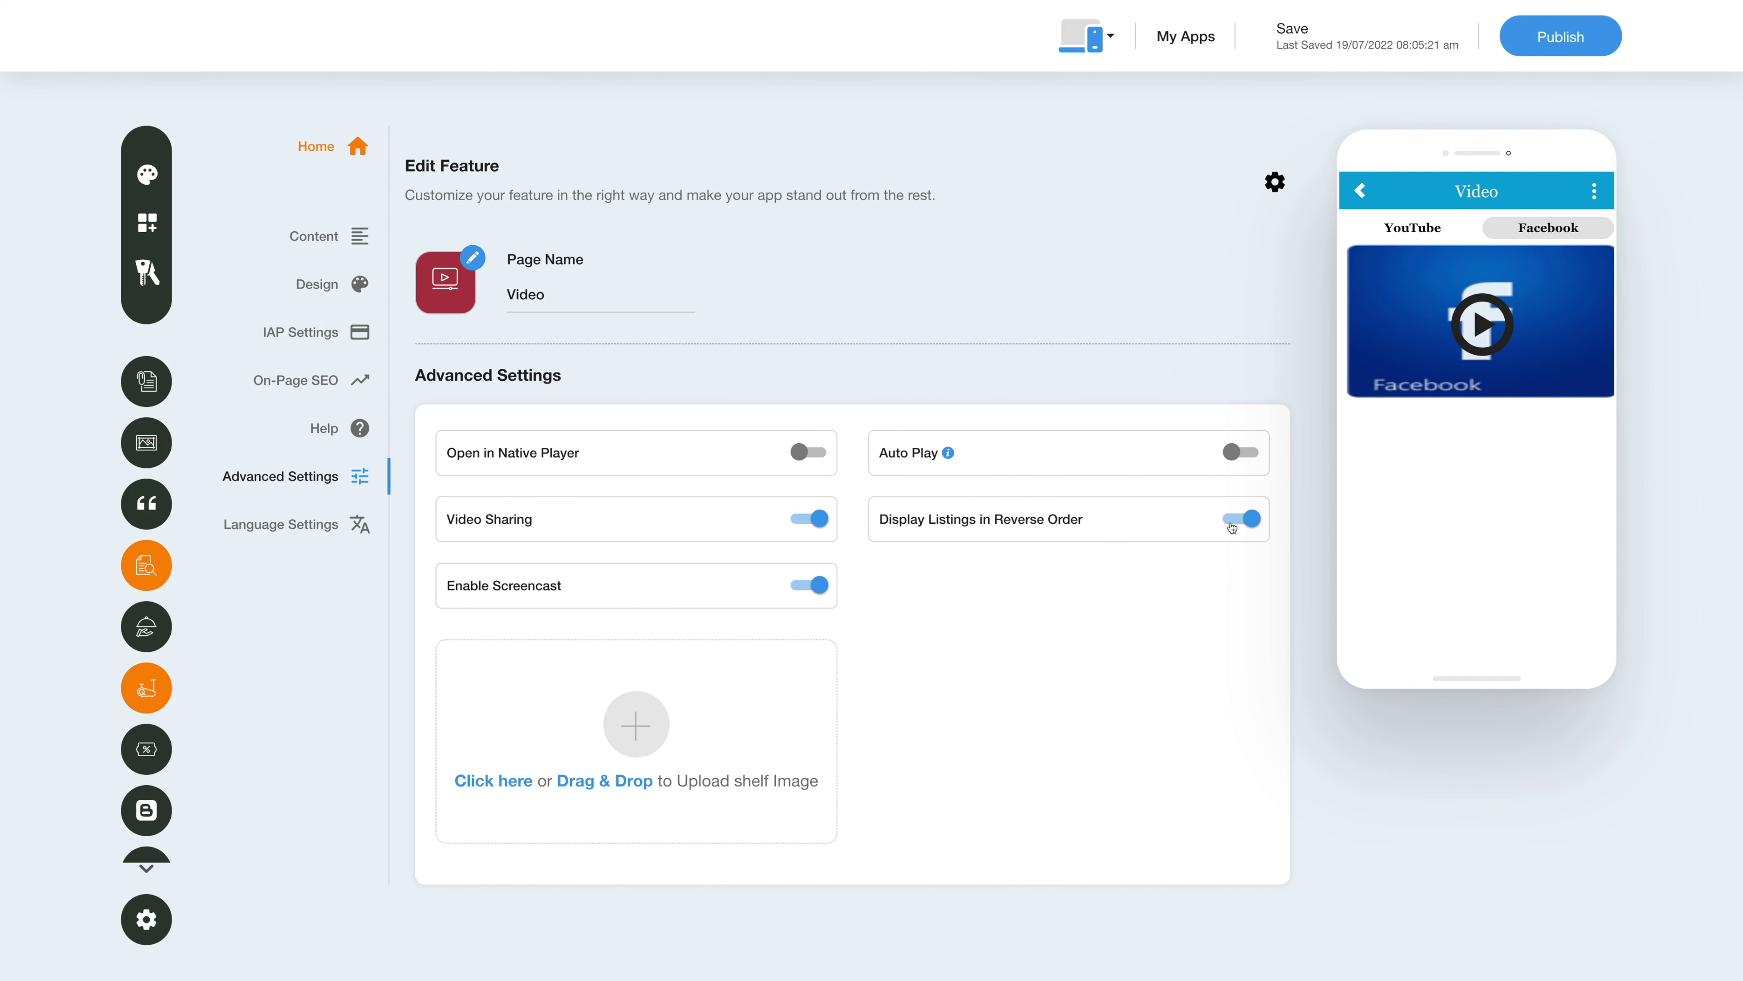
pyautogui.click(1233, 522)
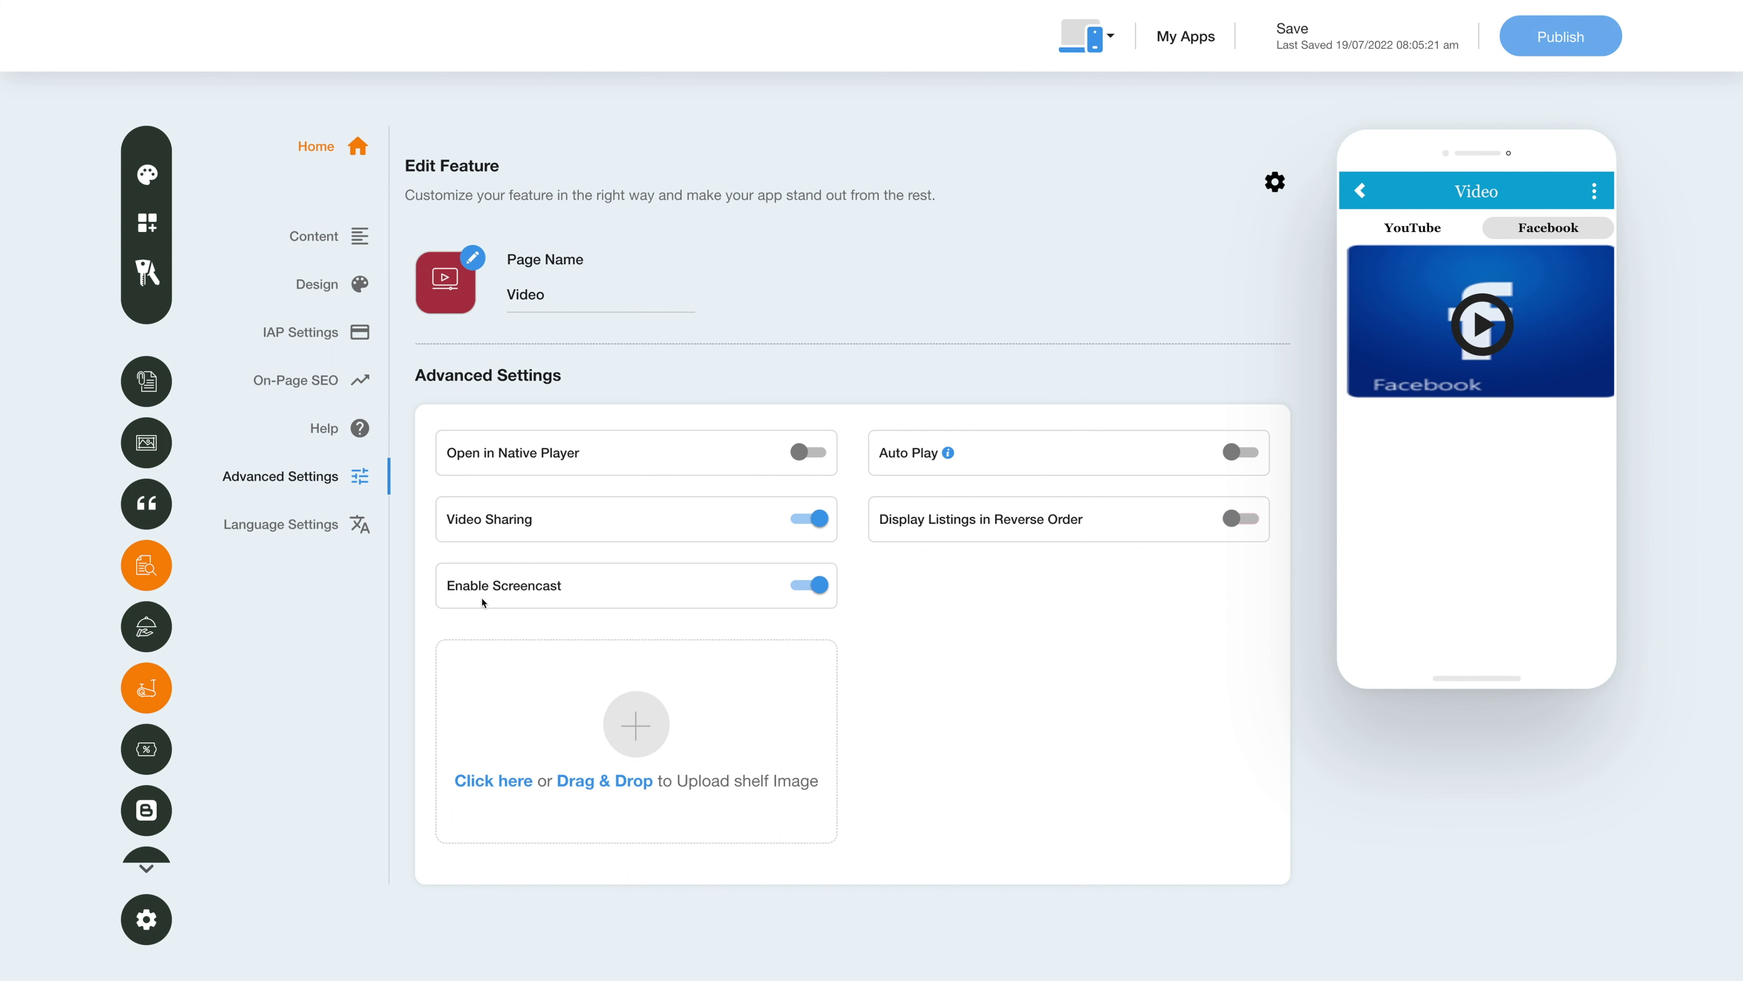
pyautogui.click(813, 587)
pyautogui.click(815, 588)
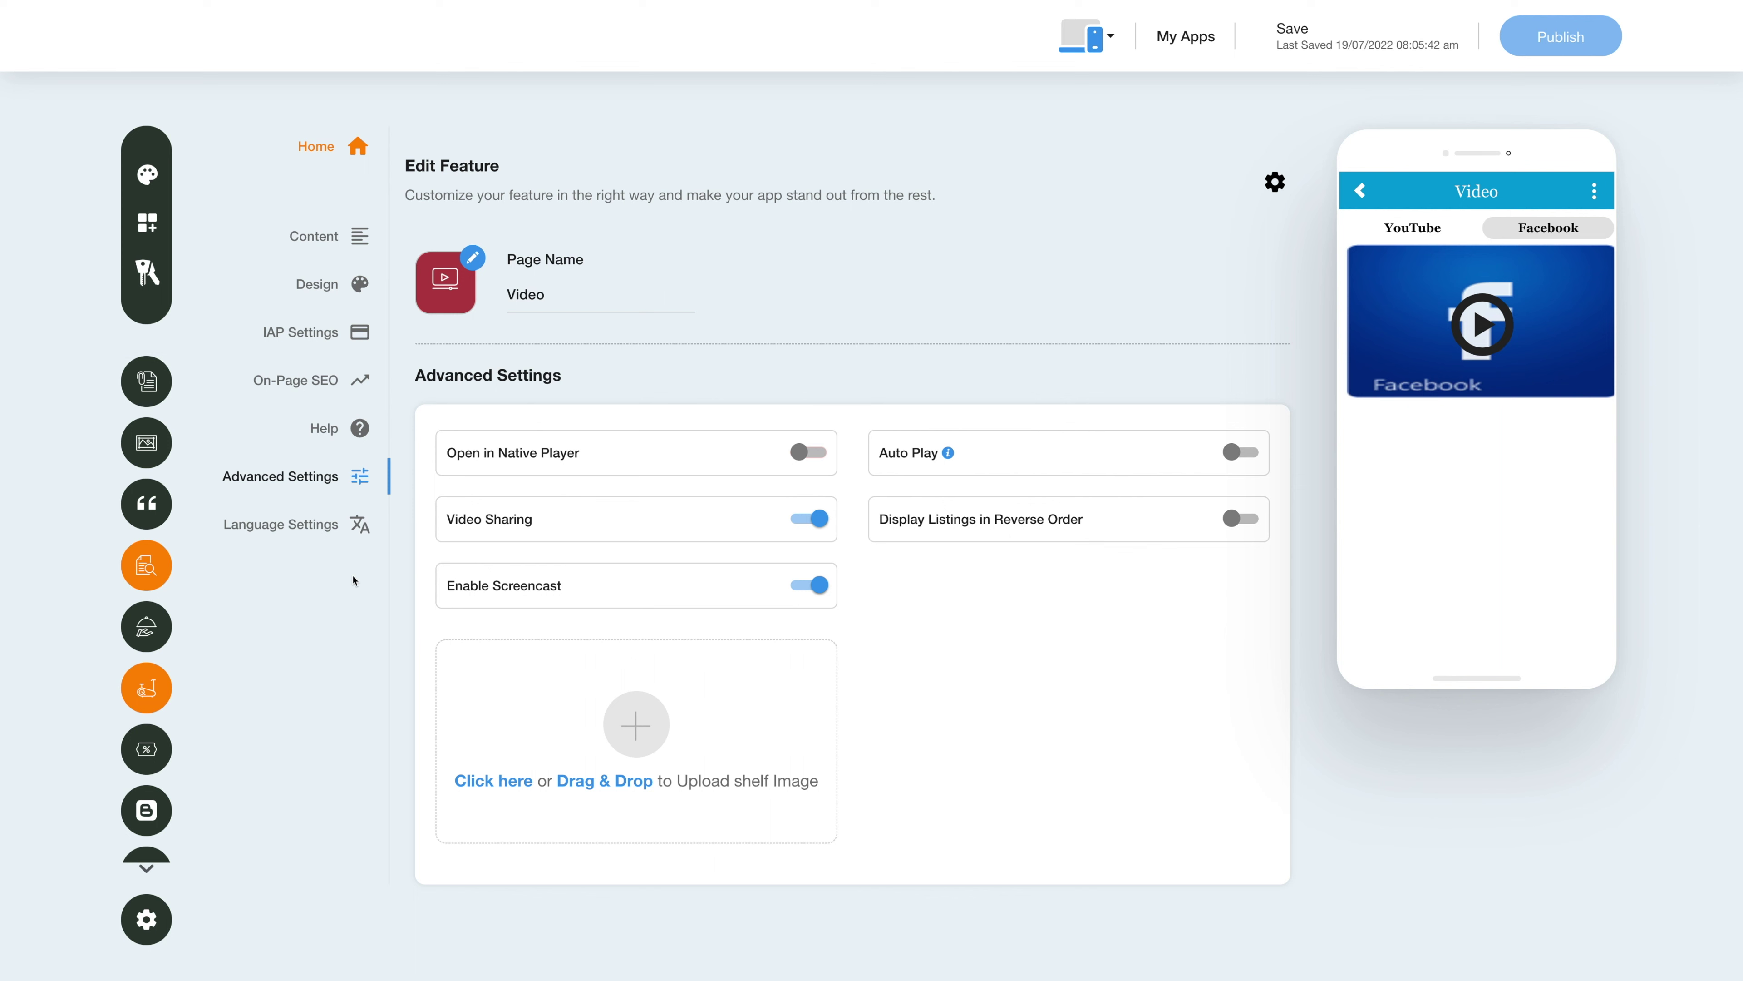
pyautogui.click(287, 533)
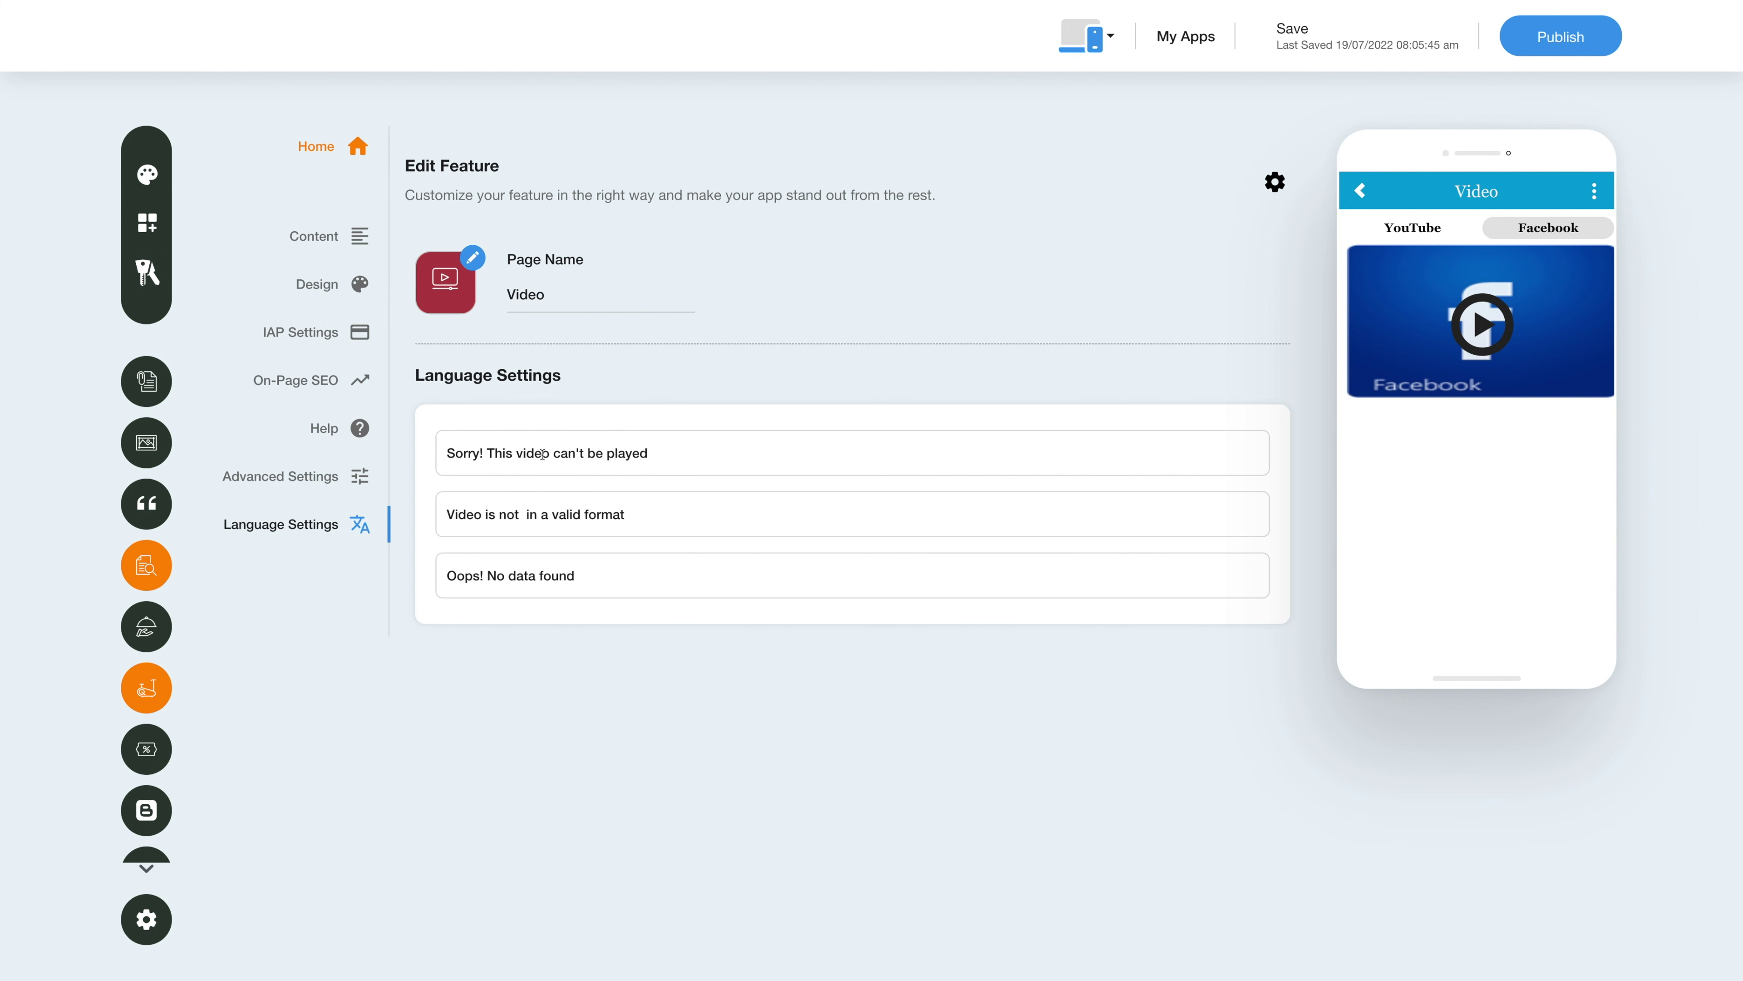
# Step: Review the 'video can't be played', invalid format and 'Oops! No data found' messages unchanged
pyautogui.click(694, 463)
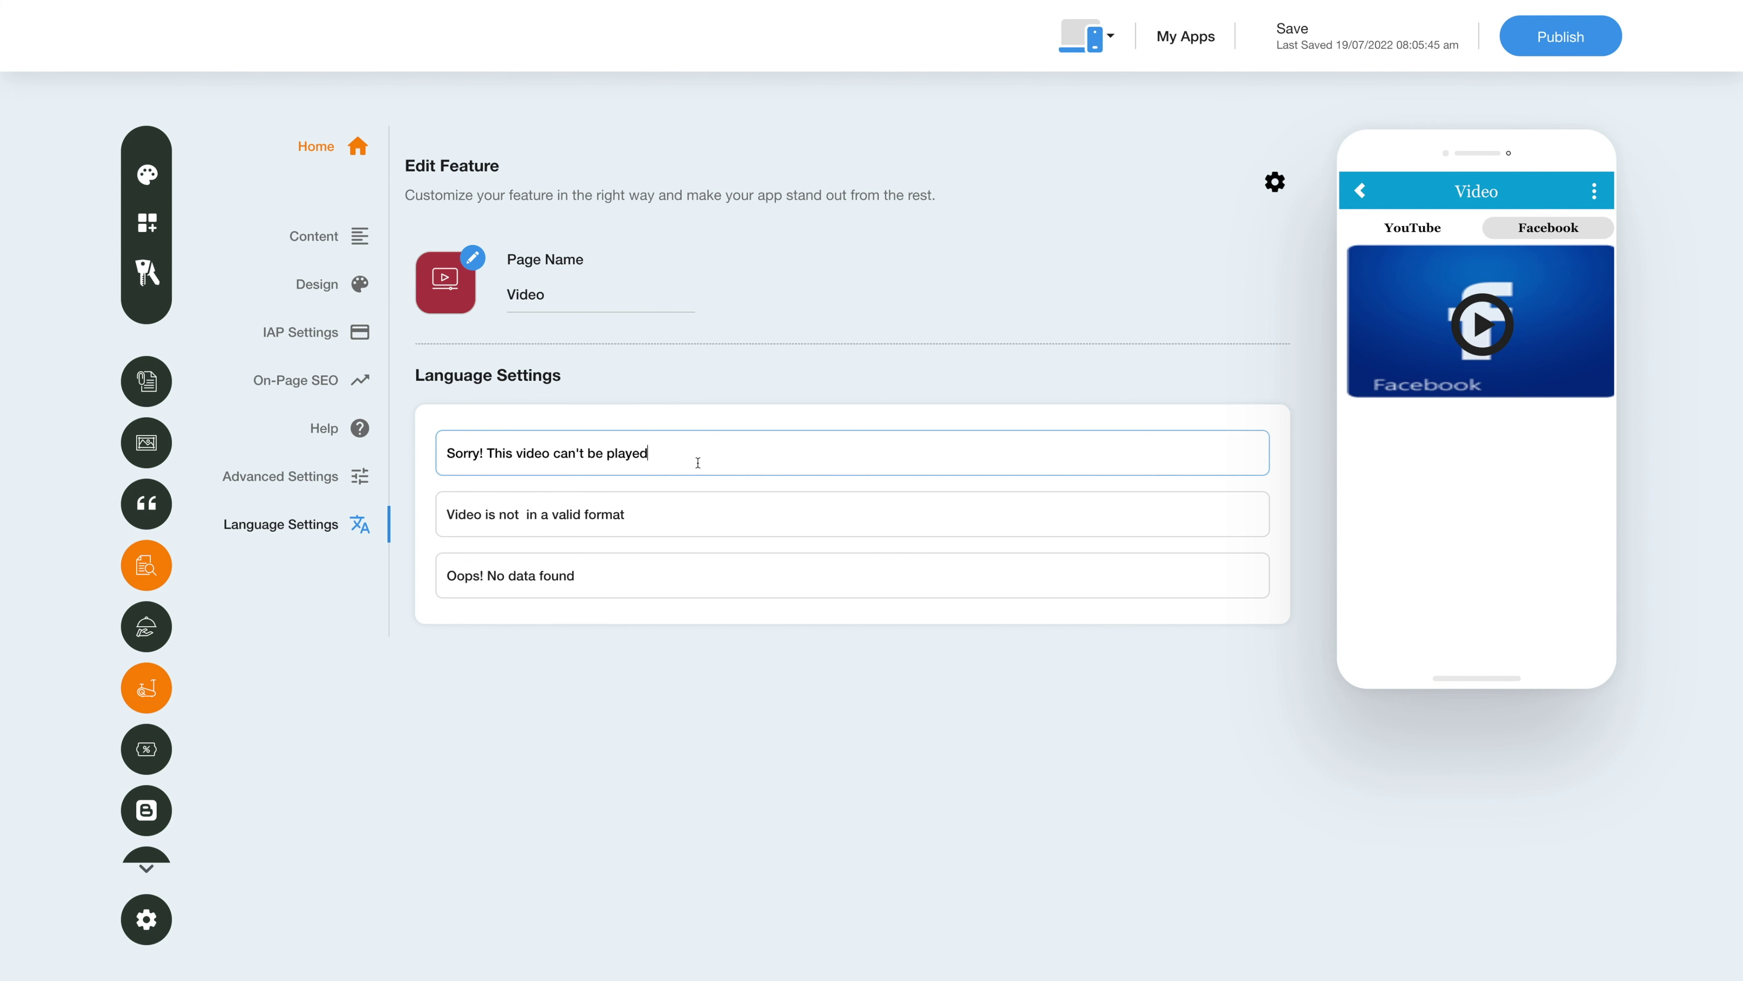
pyautogui.click(655, 528)
pyautogui.click(615, 583)
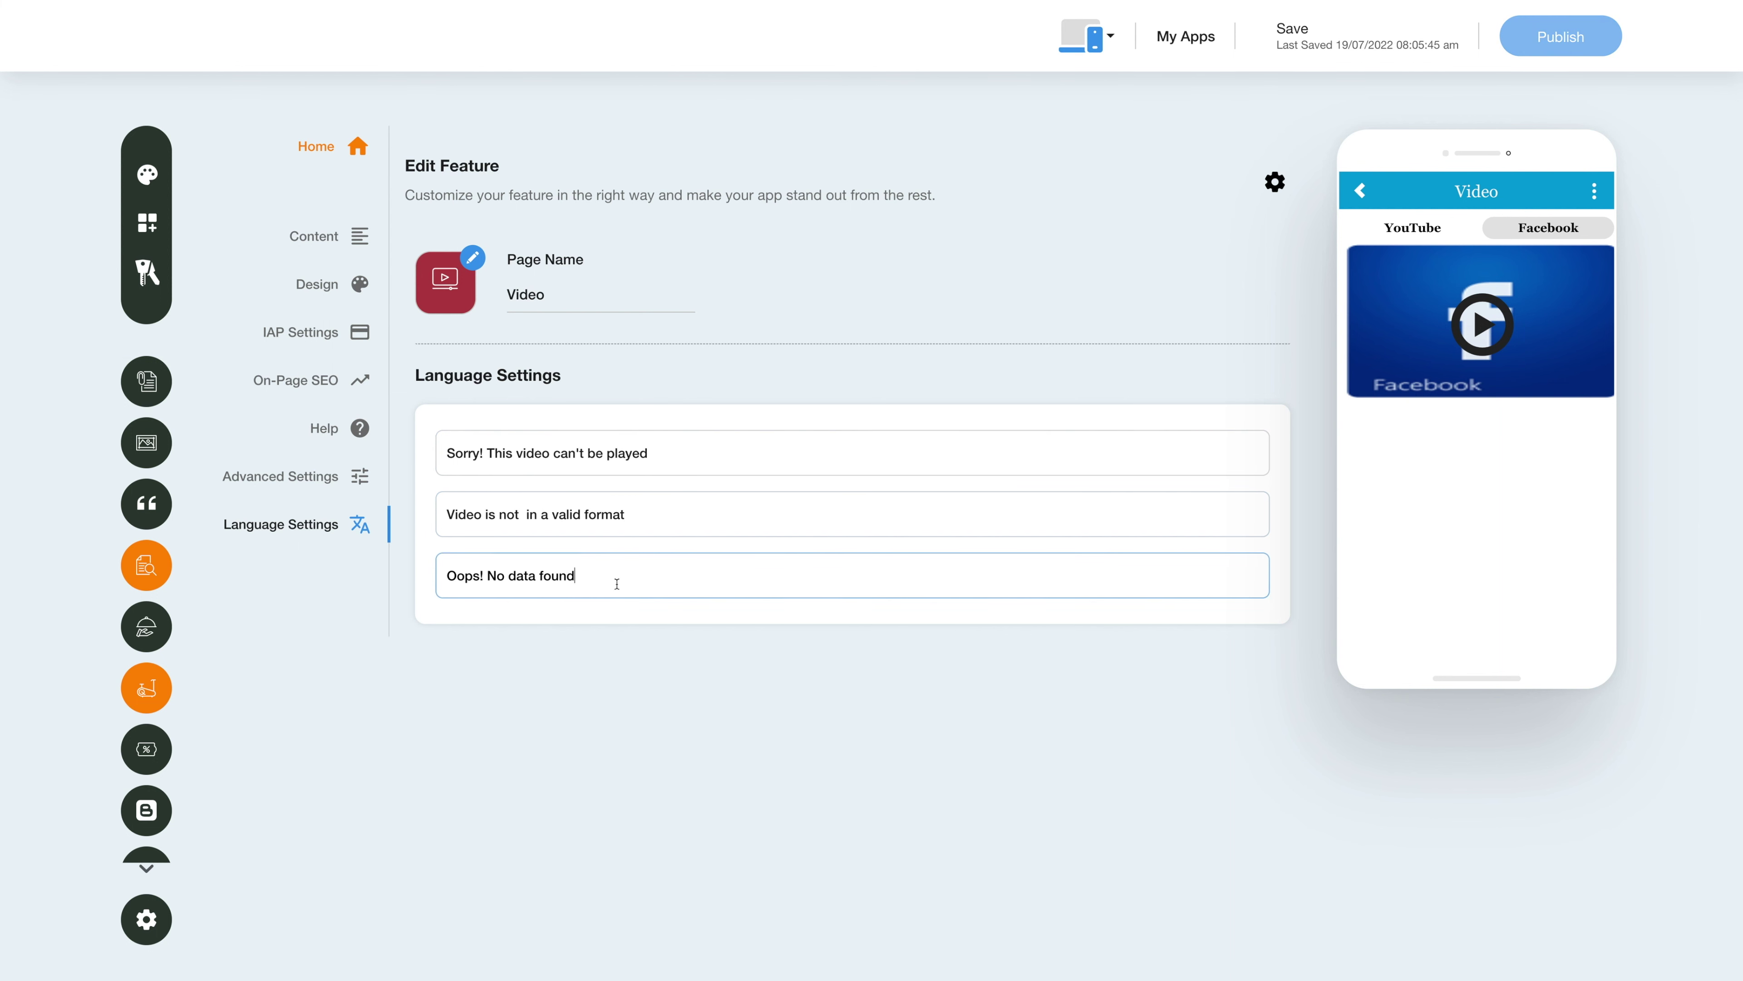
pyautogui.click(604, 763)
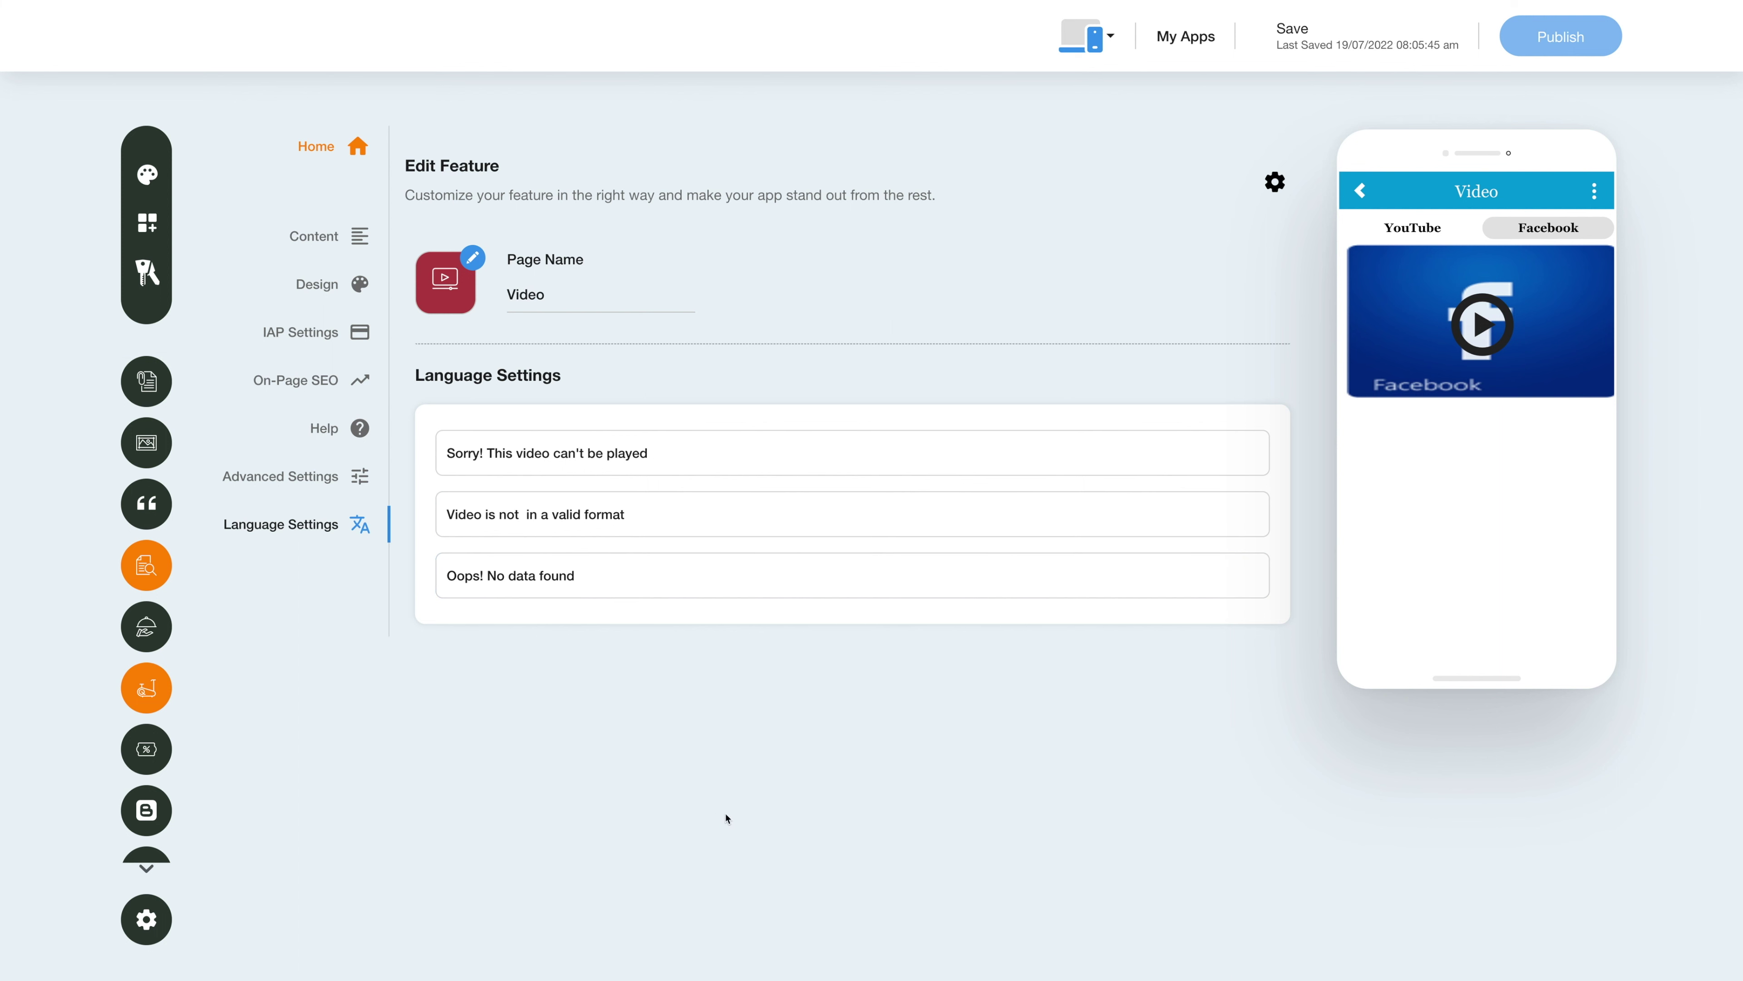